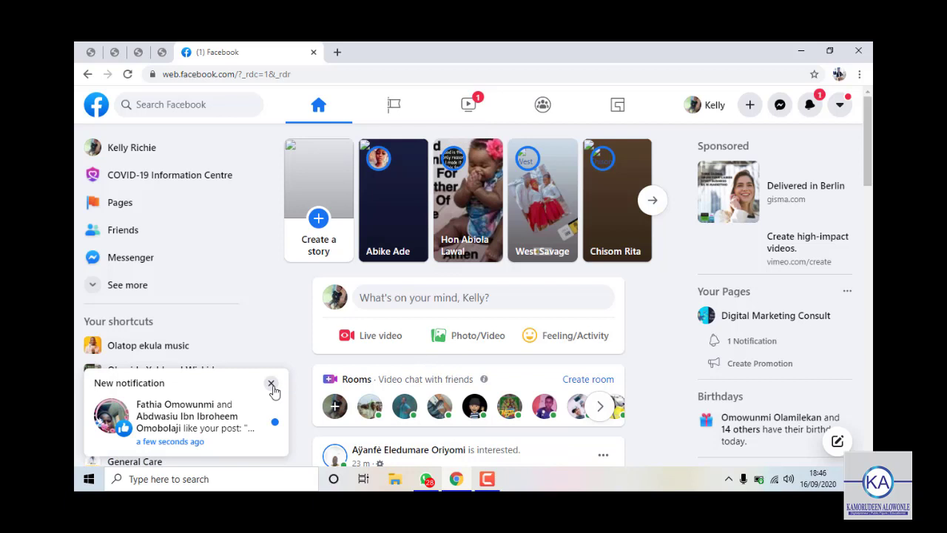
# Close the New notification popup and show the Pages list: General Care, Digital Marketing Consult, Weight Manager.
pyautogui.click(272, 384)
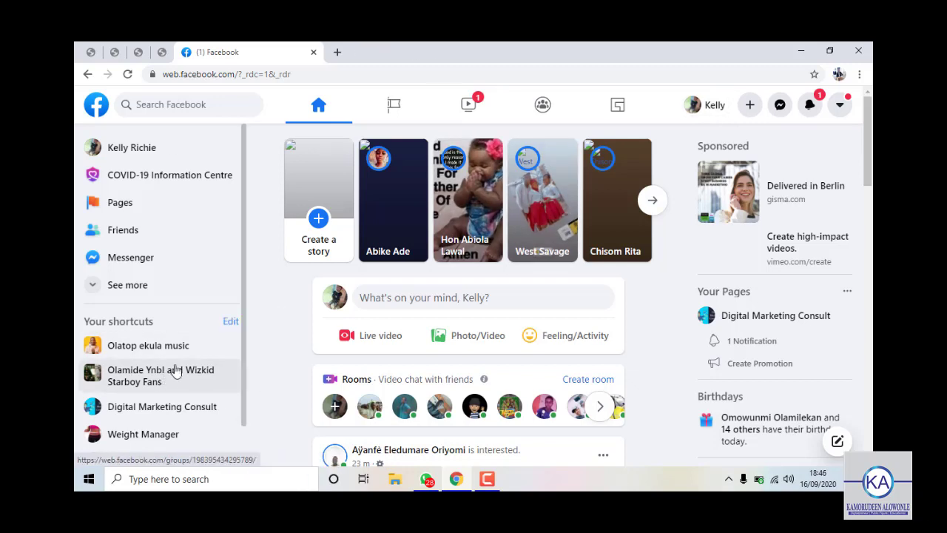
pyautogui.scroll(-1, 126, 253)
pyautogui.scroll(1, 143, 254)
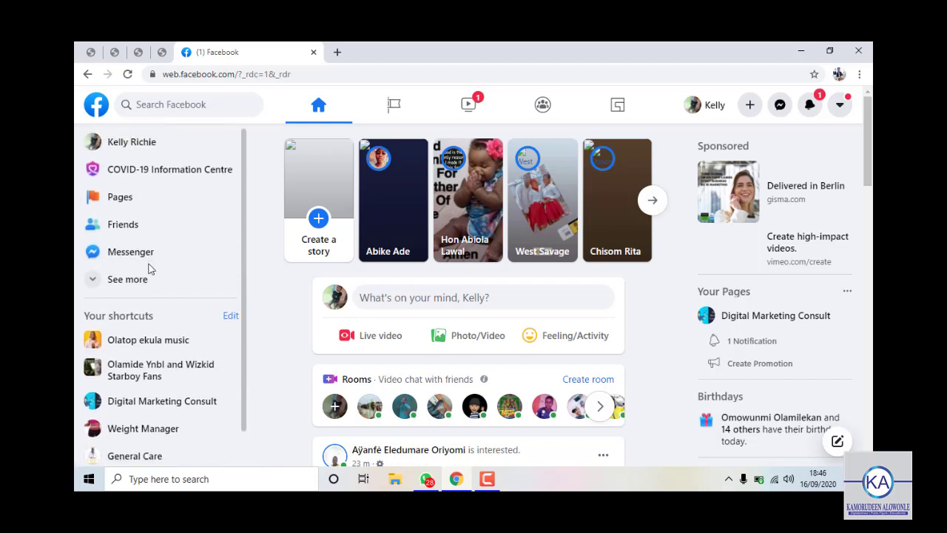
pyautogui.click(152, 209)
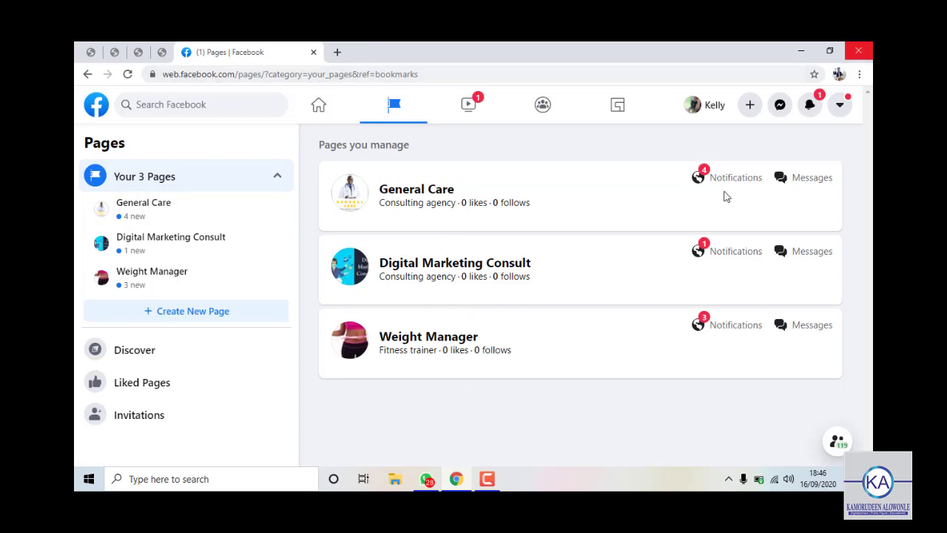
# Open the Weight Manager page and scroll through its insights and photos to the weight-loss post.
pyautogui.click(461, 345)
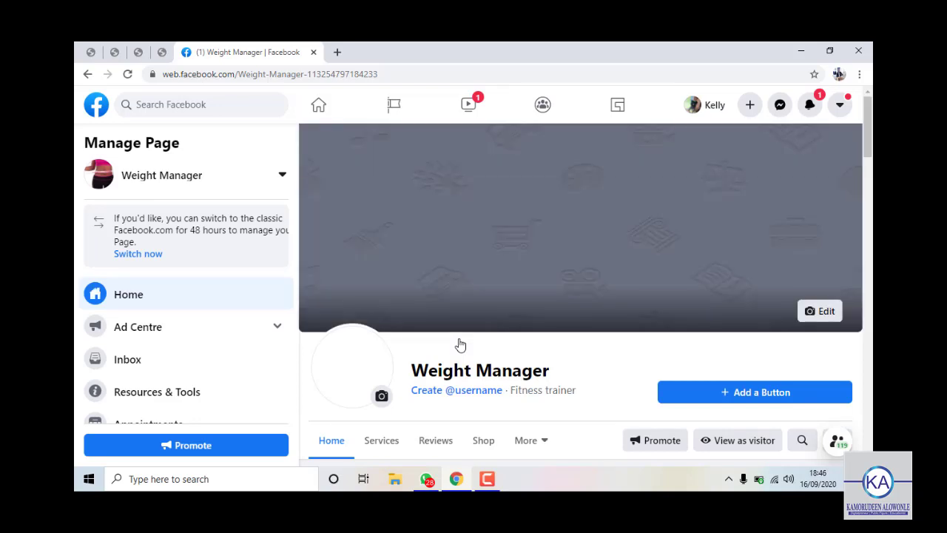
pyautogui.scroll(-2, 460, 339)
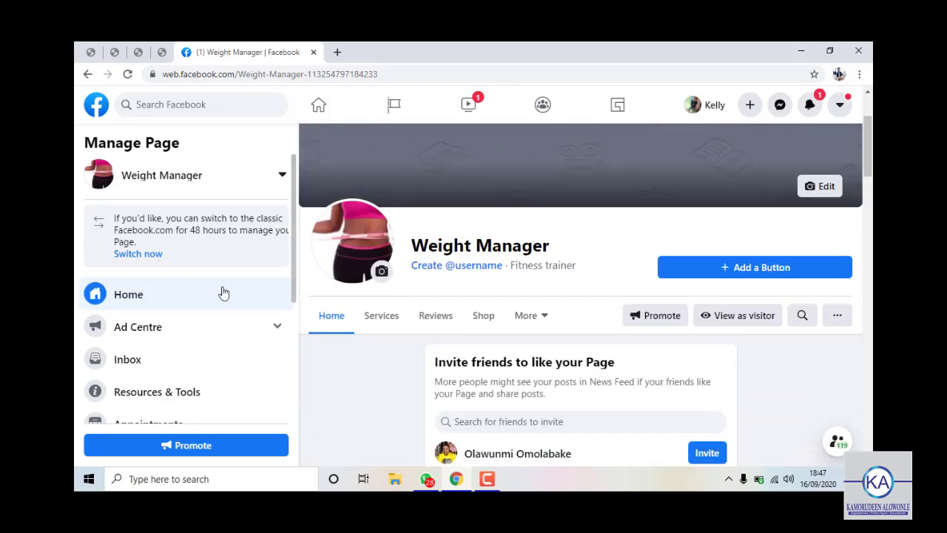
pyautogui.scroll(-3, 222, 292)
pyautogui.scroll(-10, 481, 377)
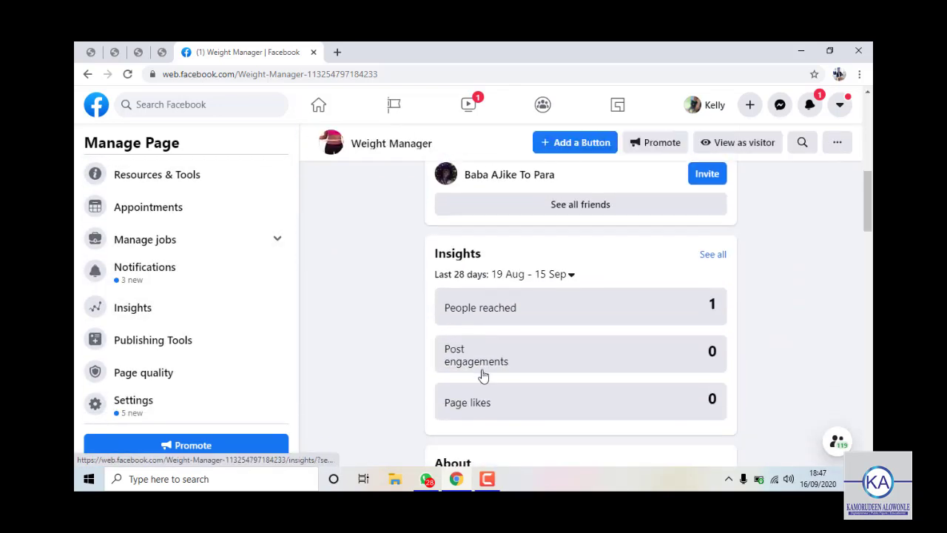
pyautogui.scroll(-5, 482, 380)
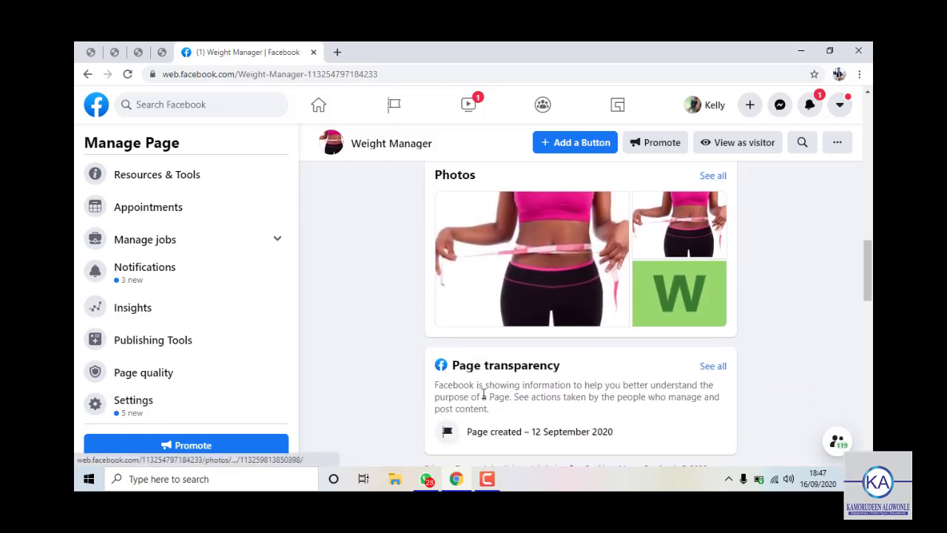
pyautogui.scroll(-3, 481, 404)
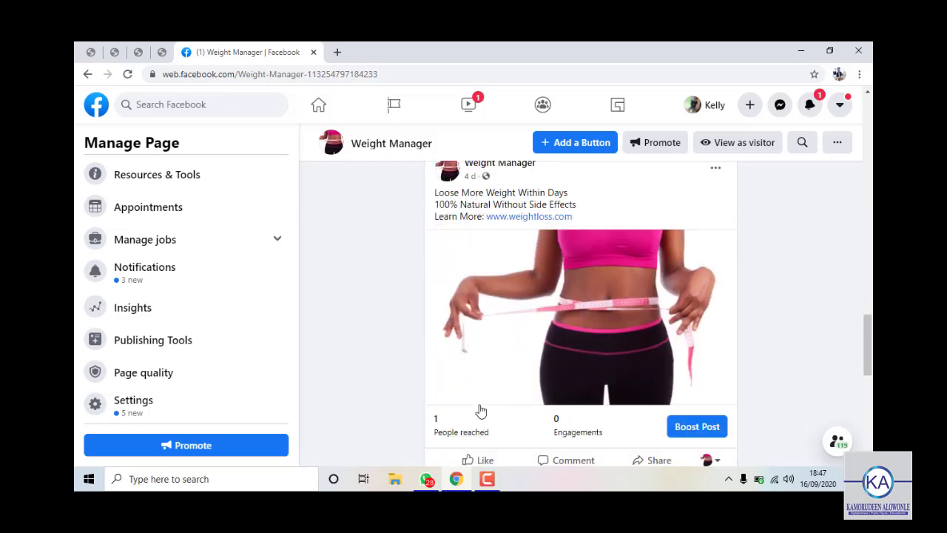
pyautogui.scroll(2, 540, 378)
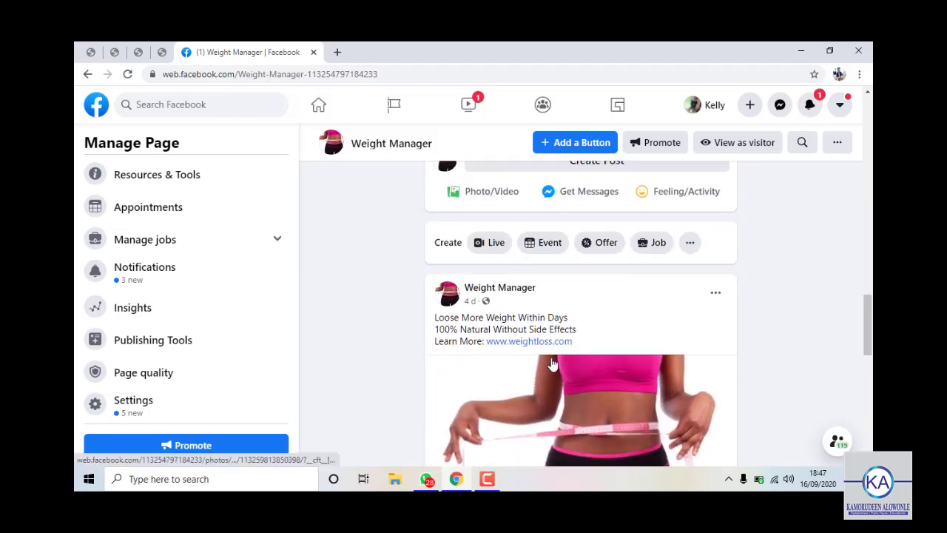
pyautogui.scroll(-1, 559, 300)
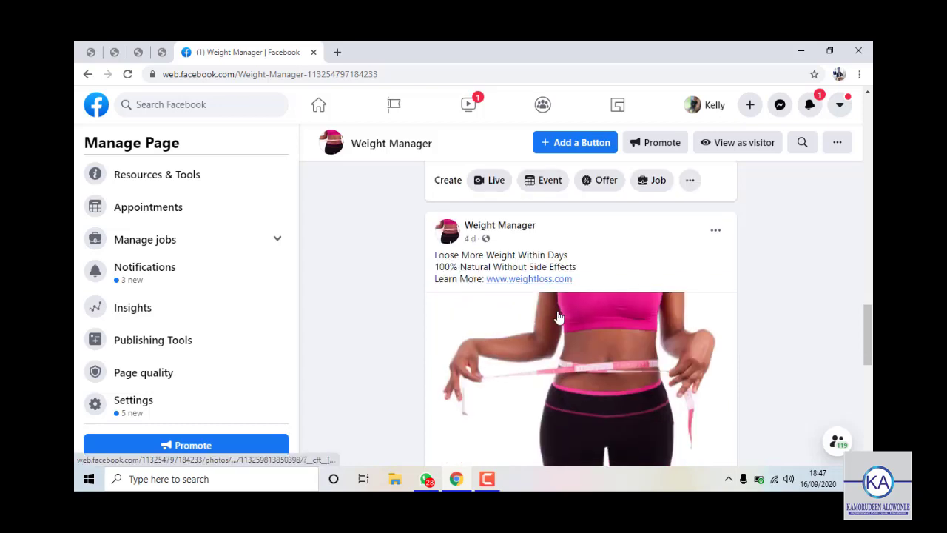
pyautogui.scroll(-1, 470, 216)
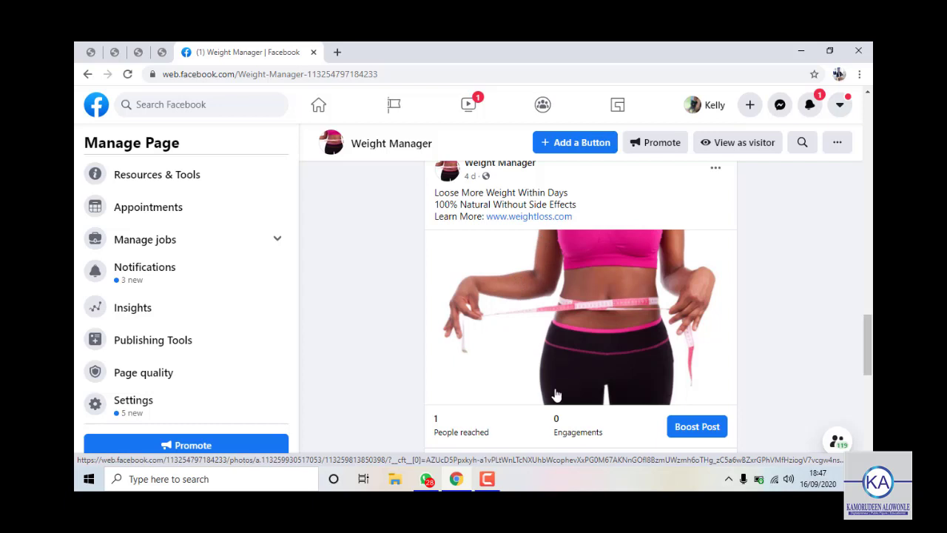
pyautogui.scroll(-1, 553, 395)
pyautogui.scroll(2, 547, 229)
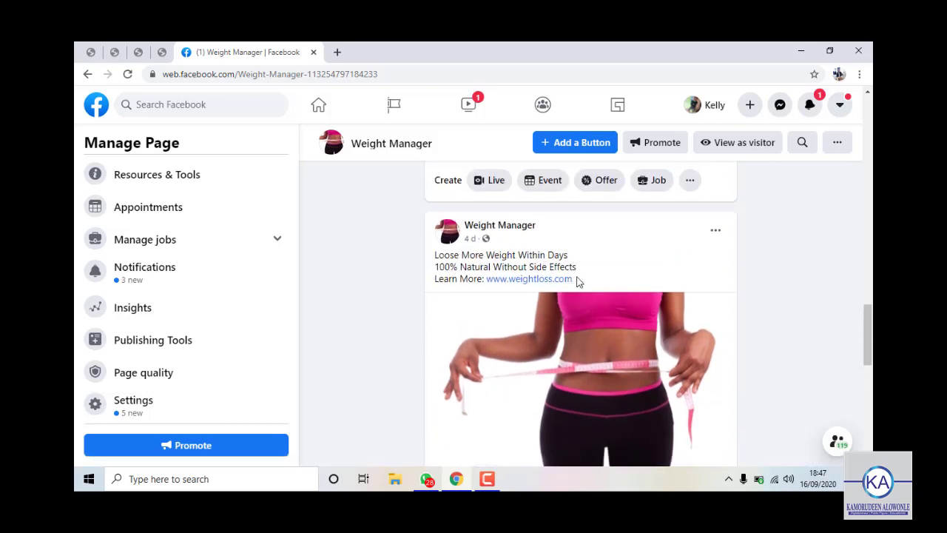
pyautogui.scroll(-1, 524, 286)
pyautogui.scroll(3, 525, 286)
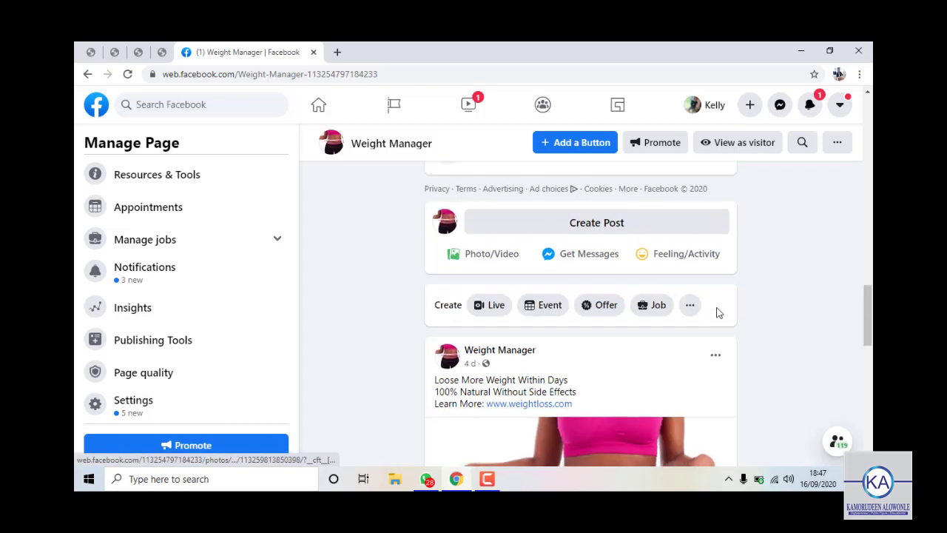
# Delete the weight-loss post from its ••• menu, then return to Create Post.
pyautogui.click(716, 355)
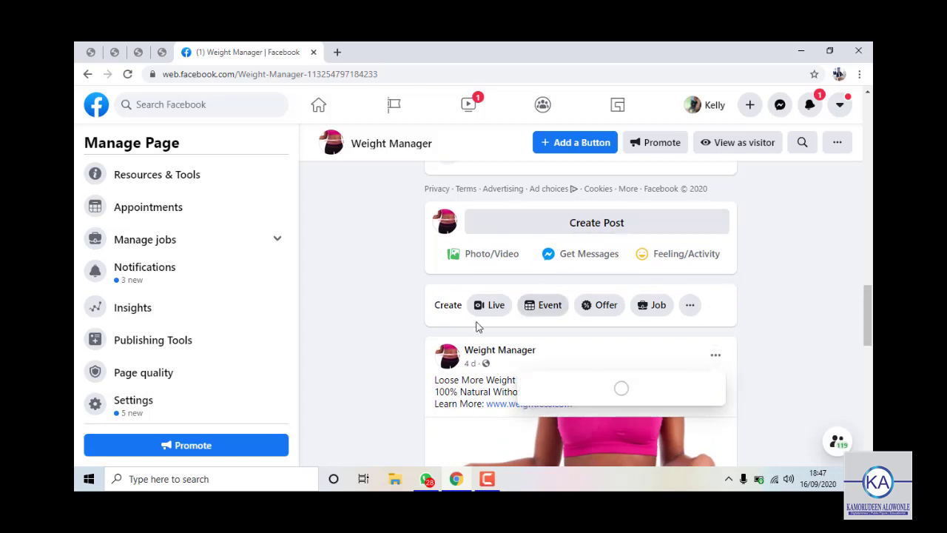
pyautogui.scroll(-1, 637, 392)
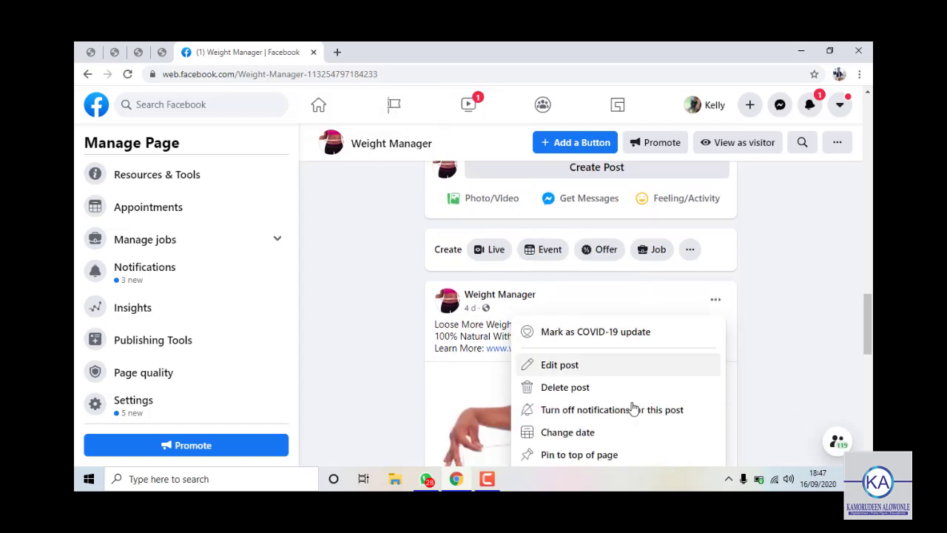
pyautogui.click(602, 380)
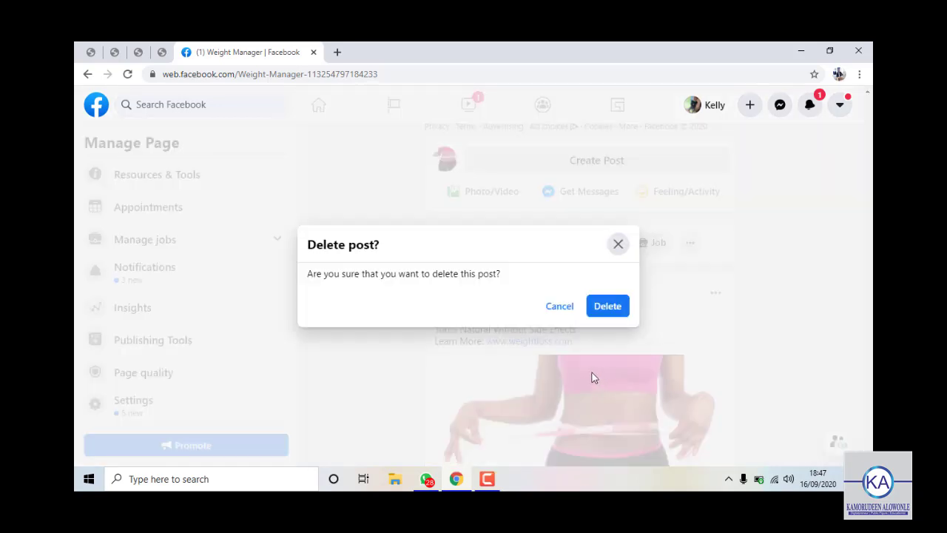
pyautogui.click(597, 311)
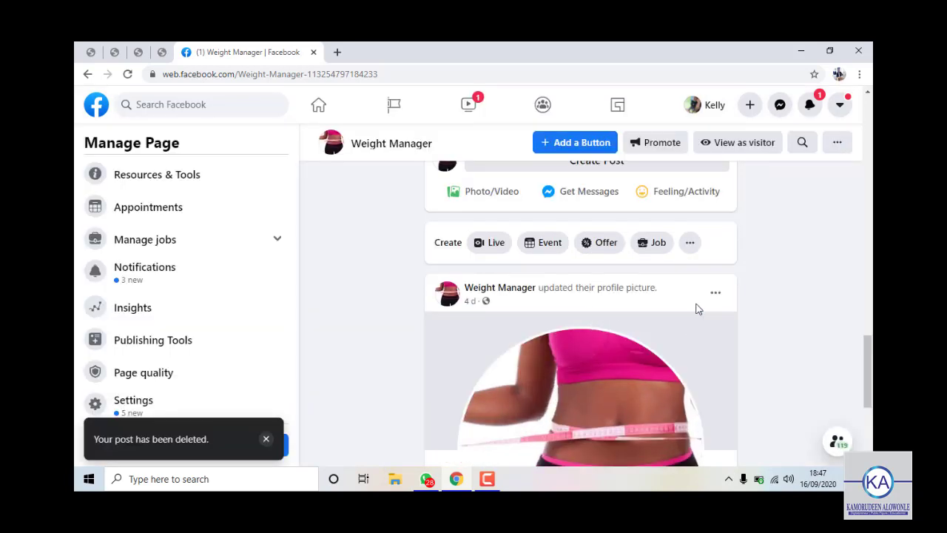
pyautogui.scroll(10, 695, 310)
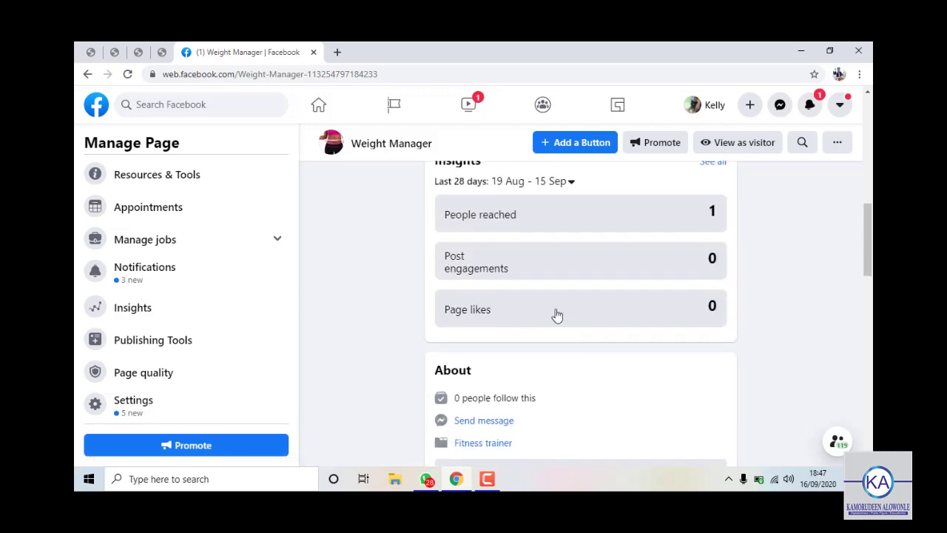
pyautogui.scroll(8, 557, 316)
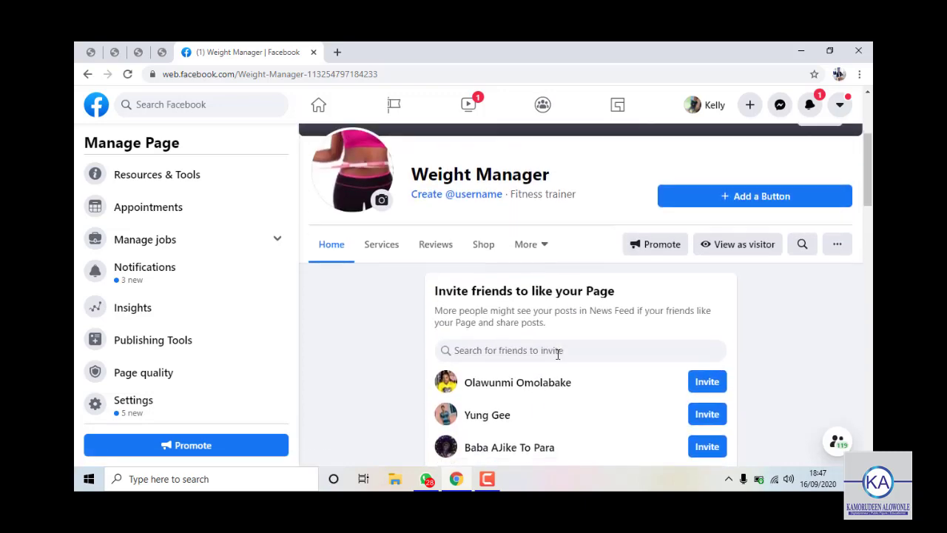
pyautogui.scroll(-10, 558, 353)
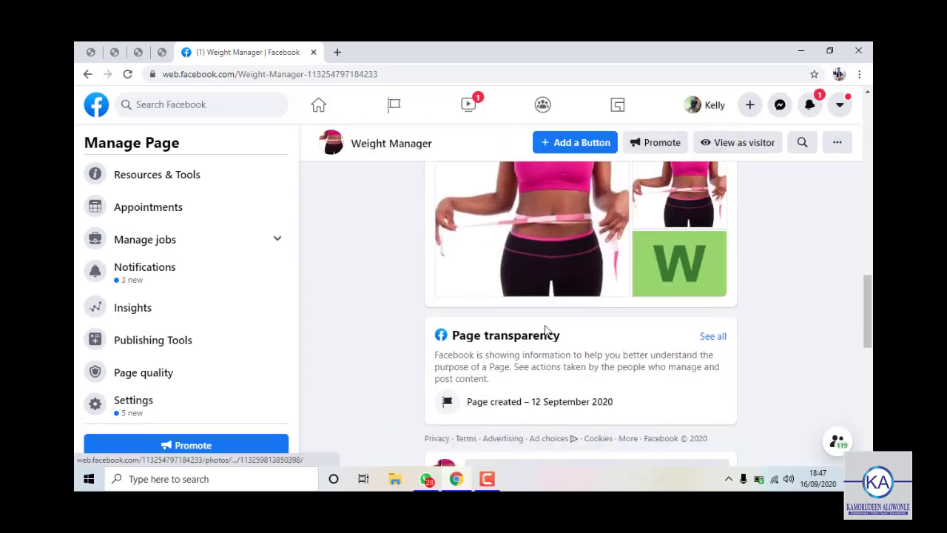
pyautogui.scroll(-3, 546, 331)
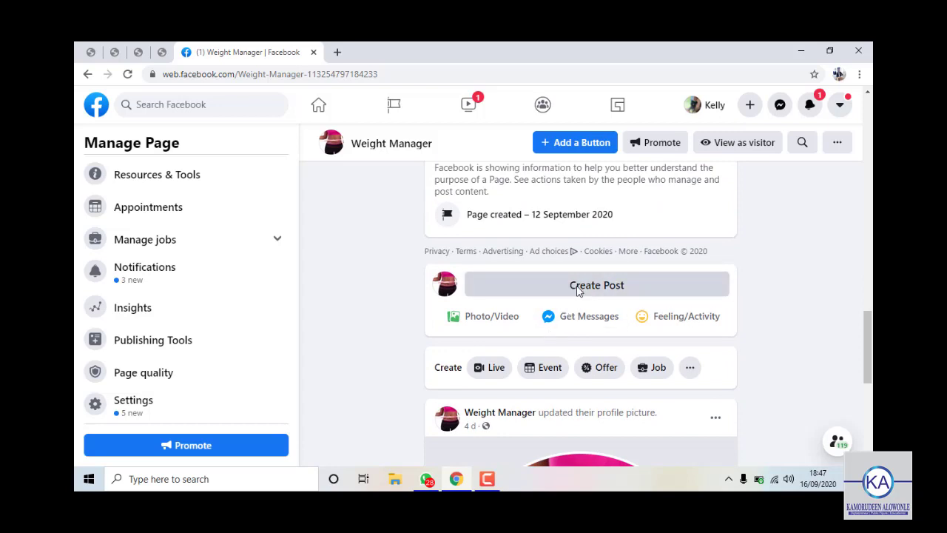
# Start a new page post headlined 'How To Shed 5 to 9kgs Within Days'.
pyautogui.click(578, 290)
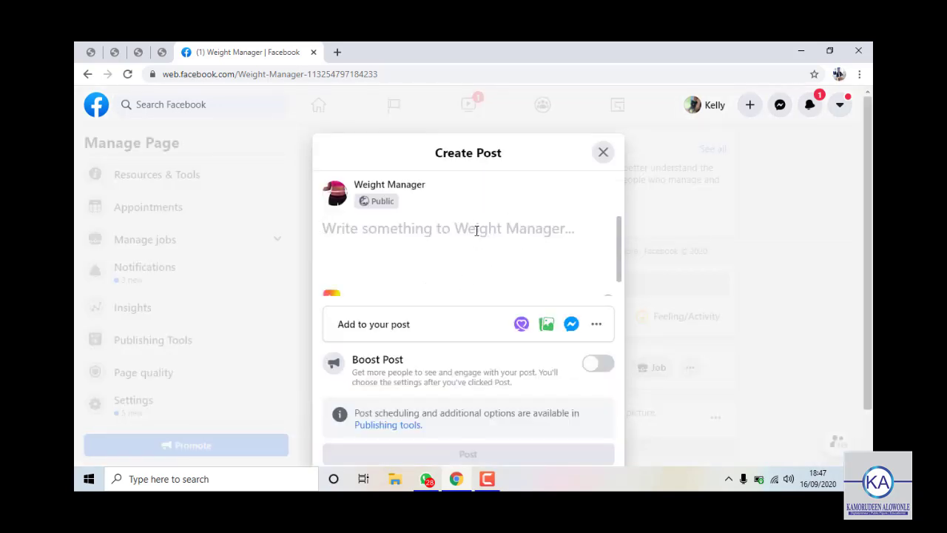
pyautogui.write('Shed ')
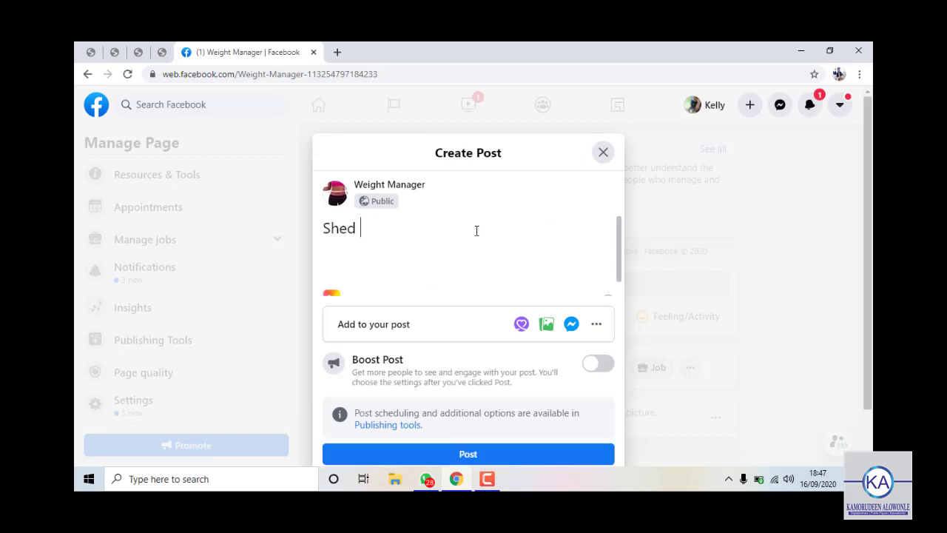
pyautogui.write('5 to 9kgs')
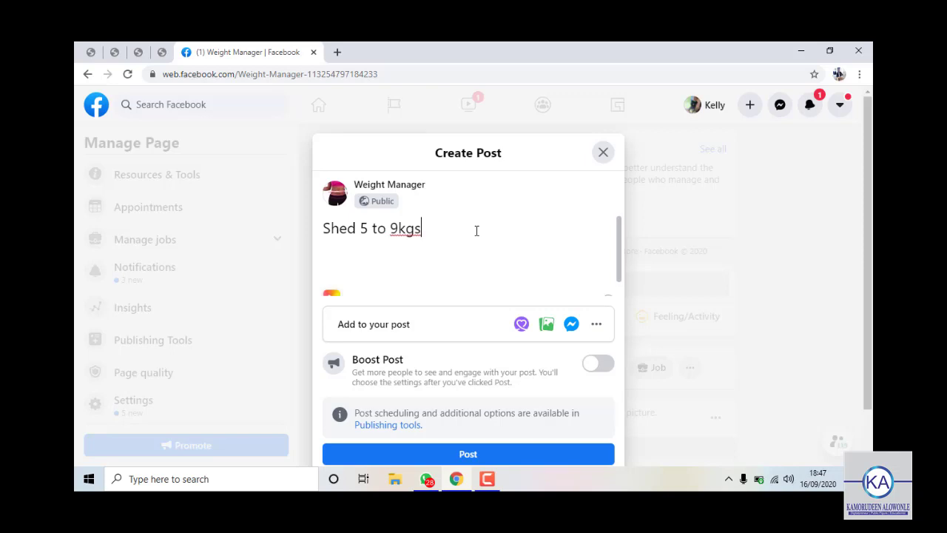
pyautogui.write(' Withing')
pyautogui.press('BackSpace')
pyautogui.write('Days')
pyautogui.press('Left')
pyautogui.press('Left')
pyautogui.press('Left')
pyautogui.press('Left')
pyautogui.press('Left')
pyautogui.press('Left')
pyautogui.press('Left')
pyautogui.press('Left')
pyautogui.press('Left')
pyautogui.press('Left')
pyautogui.press('Left')
pyautogui.press('Left')
pyautogui.press('Left')
pyautogui.press('Left')
pyautogui.press('Left')
pyautogui.press('Left')
pyautogui.press('Left')
pyautogui.press('Left')
pyautogui.press('Left')
pyautogui.press('Left')
pyautogui.write('How ')
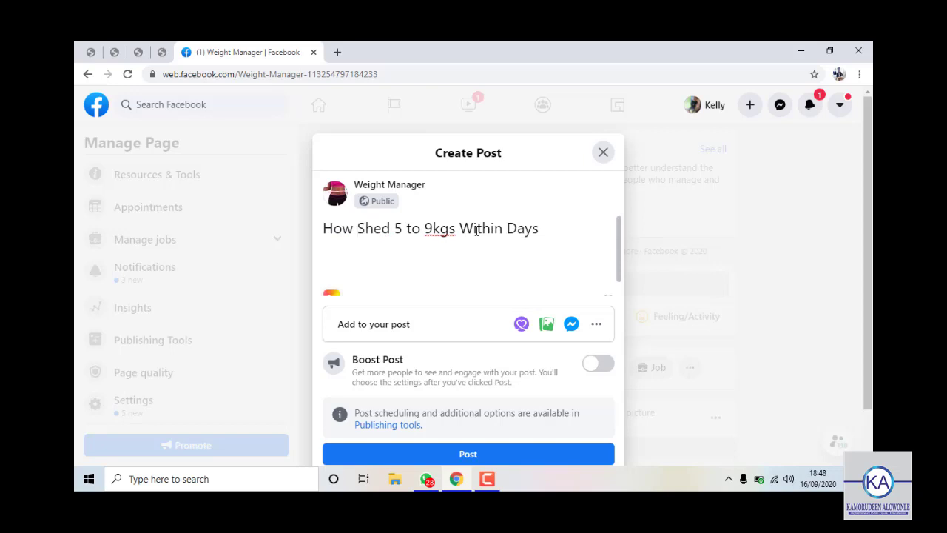
pyautogui.write('To')
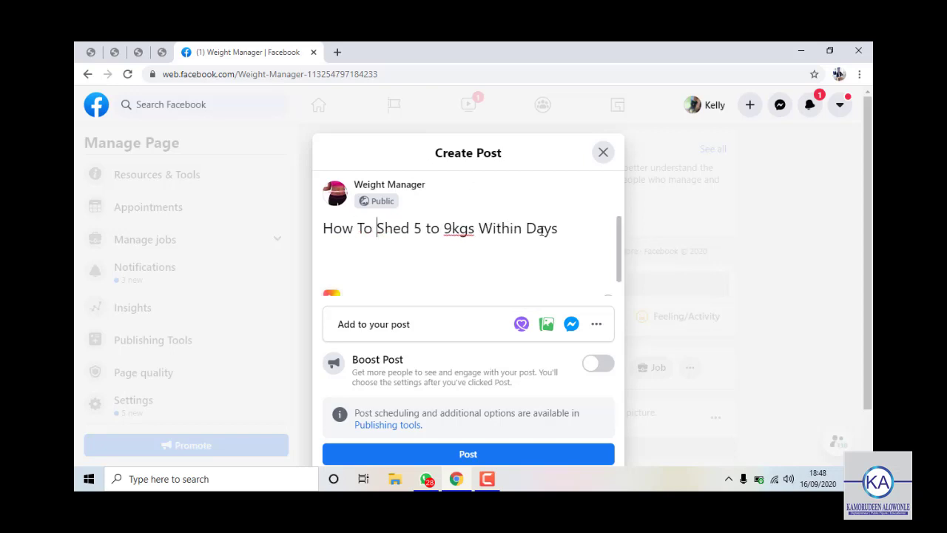
pyautogui.click(564, 230)
# Add the line '100% Natural & Organic Without Side Effects' below the headline.
pyautogui.press('Return')
pyautogui.write('100% Natu')
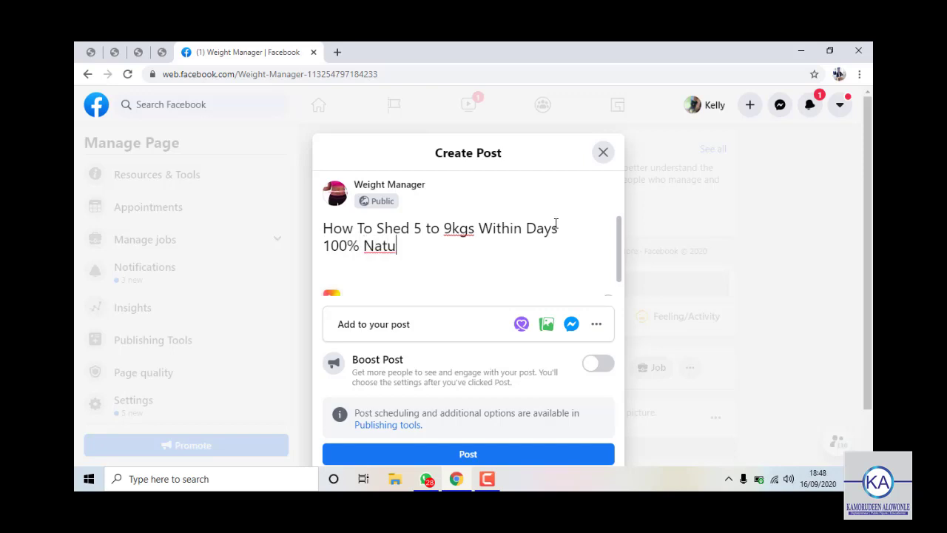
pyautogui.write('ral & Organic')
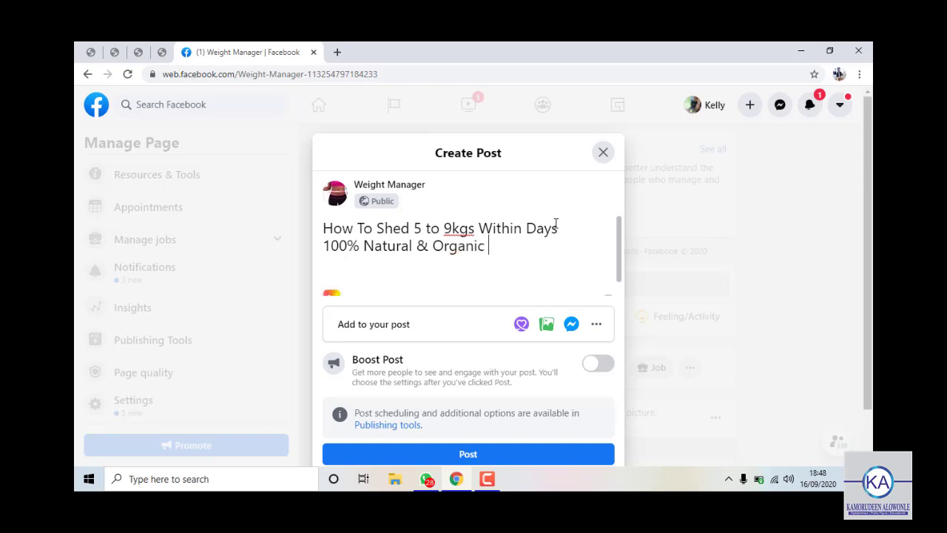
pyautogui.write(' Without Side E')
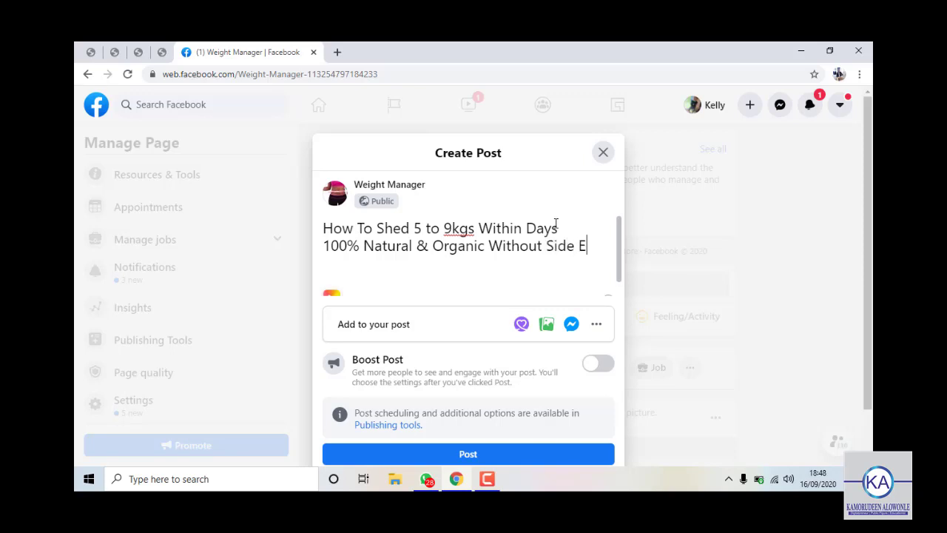
pyautogui.write('ffects')
pyautogui.press('Return')
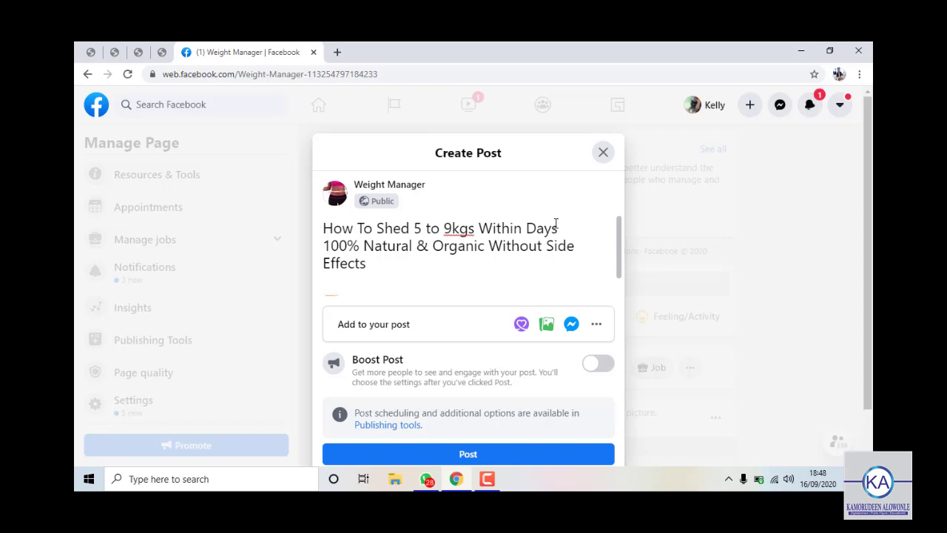
# Add 'Free Delivery & Payment on Delivery Nationwide' and a 'Call <phone number> To Order' line.
pyautogui.write('Free Deli')
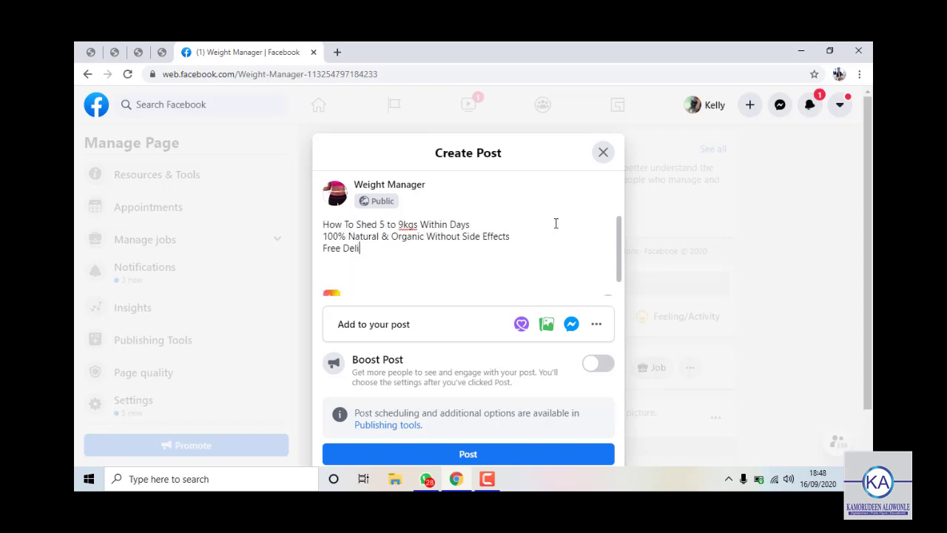
pyautogui.write('very & Payment on Deli')
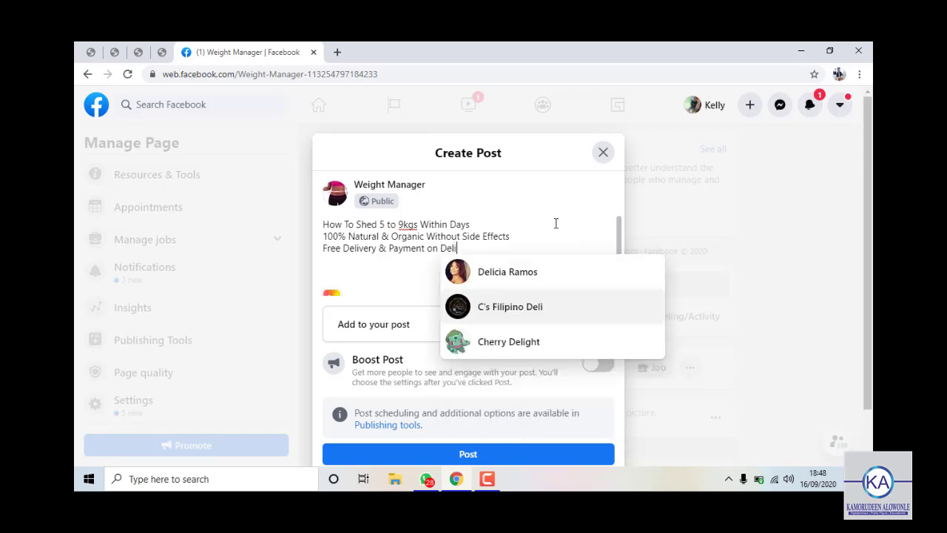
pyautogui.write('very Nat')
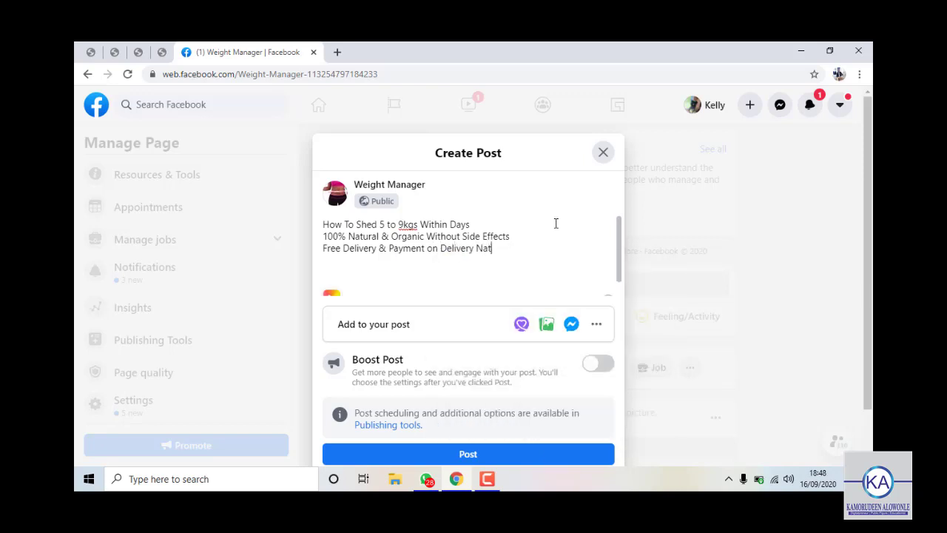
pyautogui.write('ion')
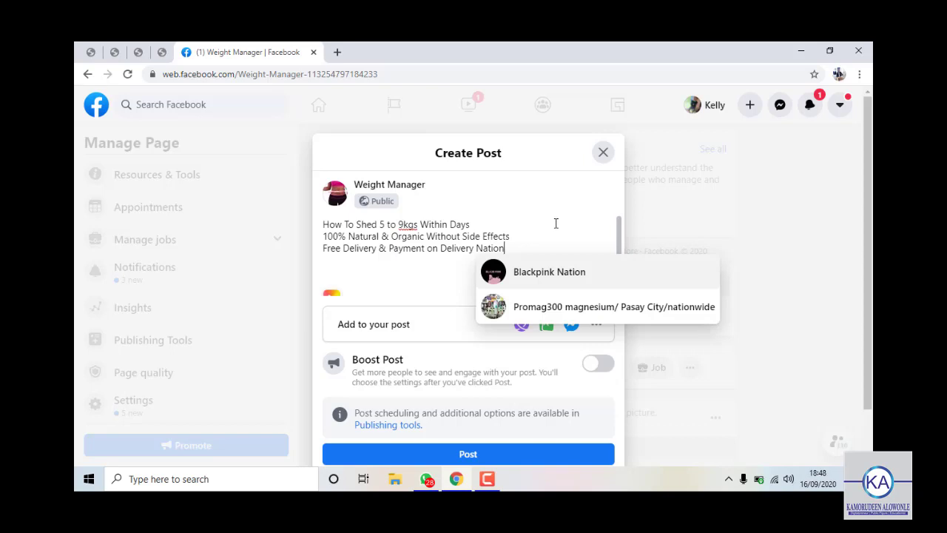
pyautogui.write('wide')
pyautogui.press('Return')
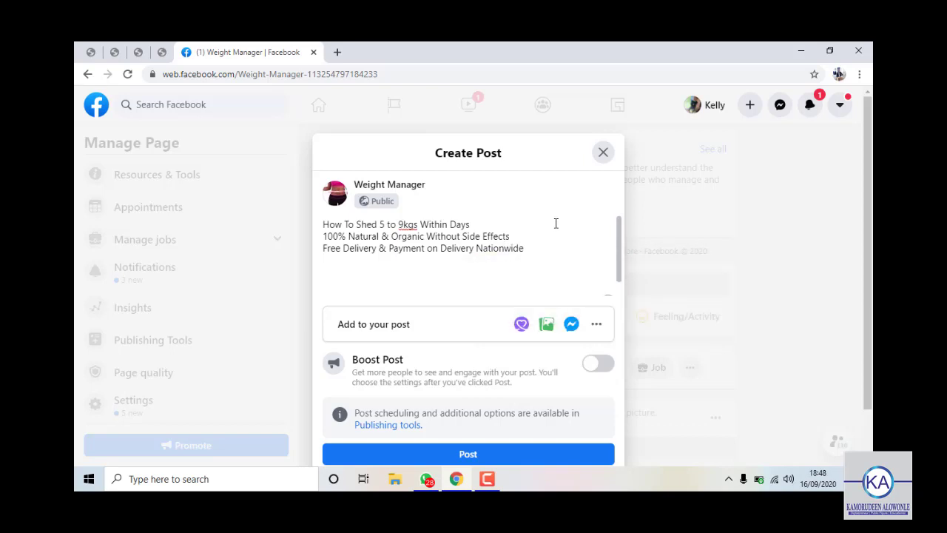
pyautogui.write('Call 070xxxxxx for')
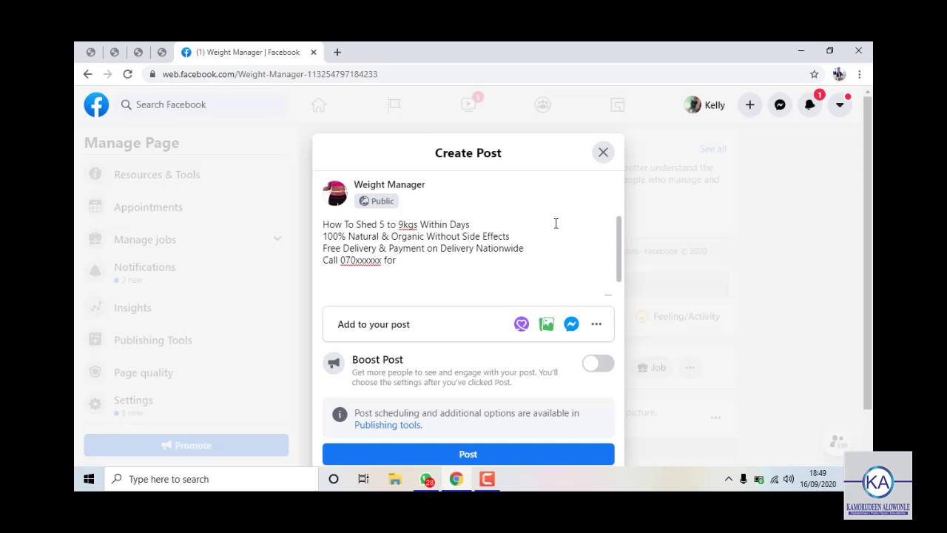
pyautogui.press('BackSpace')
pyautogui.press('BackSpace')
pyautogui.write('For')
pyautogui.press('BackSpace')
pyautogui.press('BackSpace')
pyautogui.press('BackSpace')
pyautogui.write('To Order')
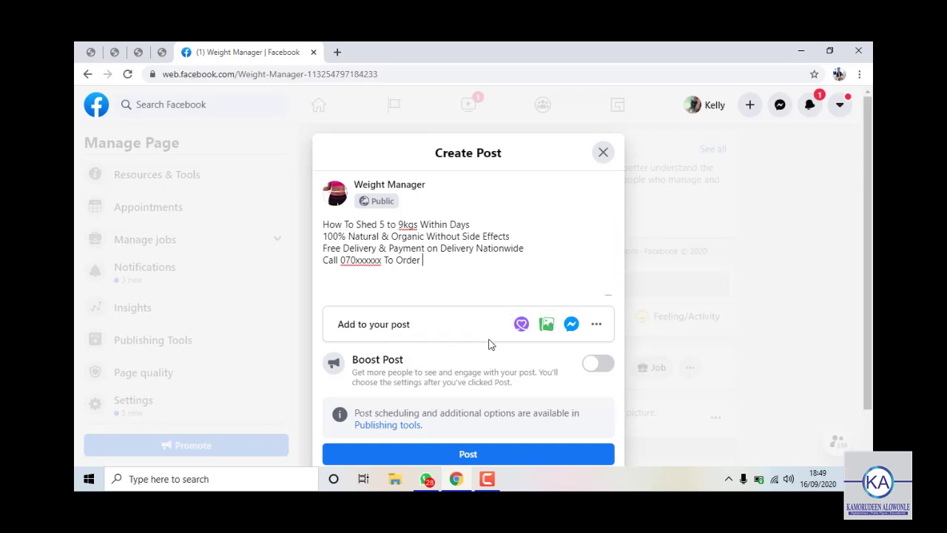
# Attach the 'weight loss' image from the Desktop to the post.
pyautogui.click(547, 333)
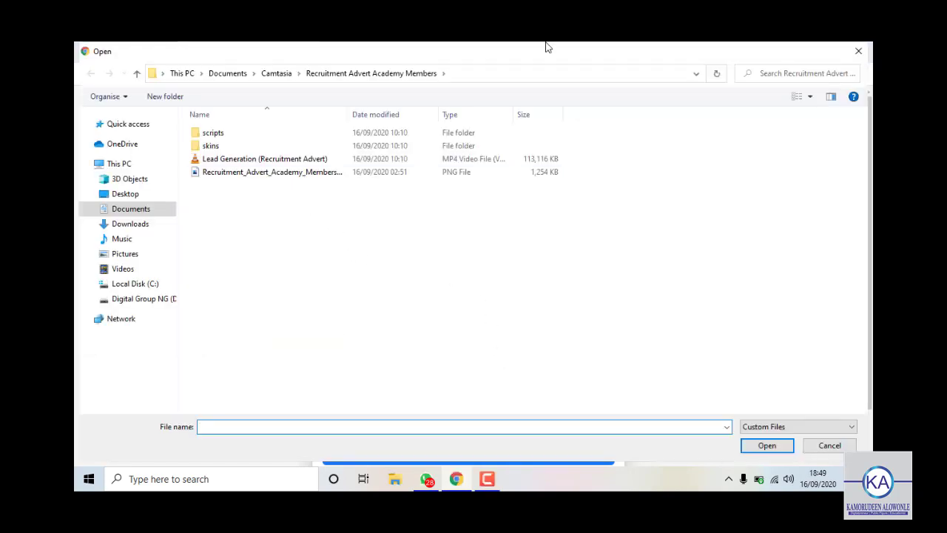
pyautogui.click(125, 193)
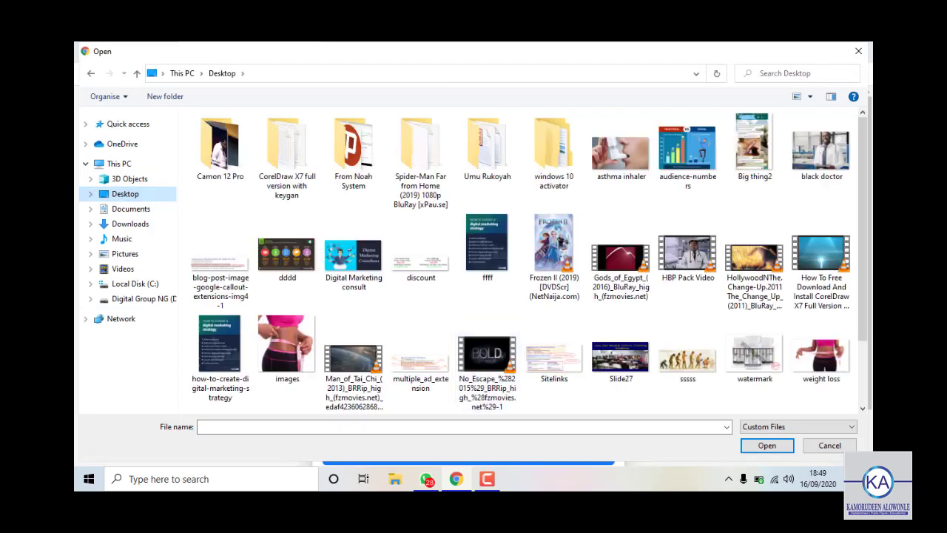
pyautogui.click(811, 361)
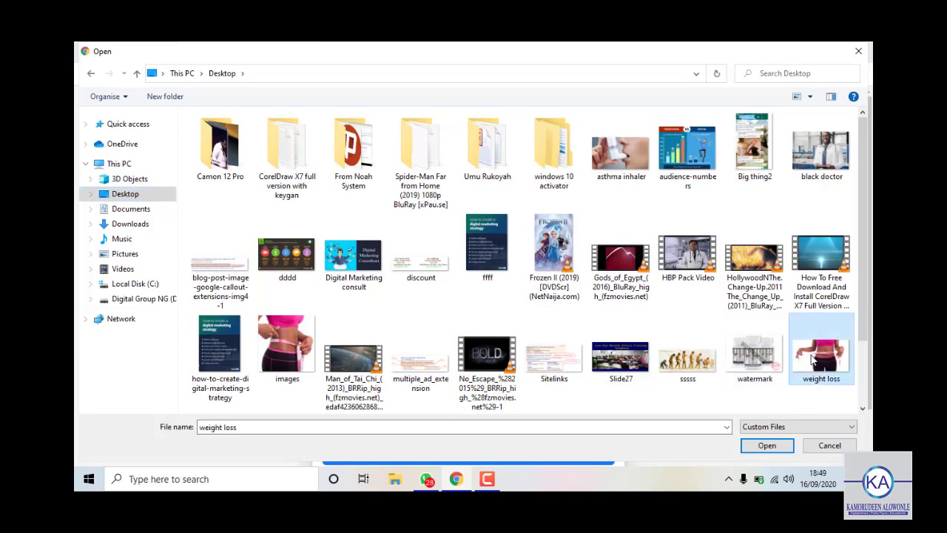
pyautogui.scroll(-2, 812, 359)
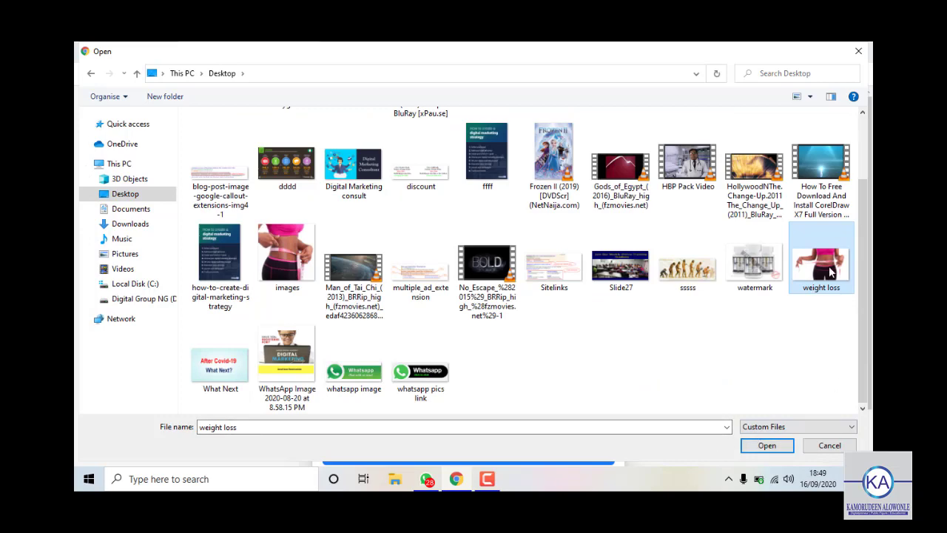
pyautogui.click(779, 449)
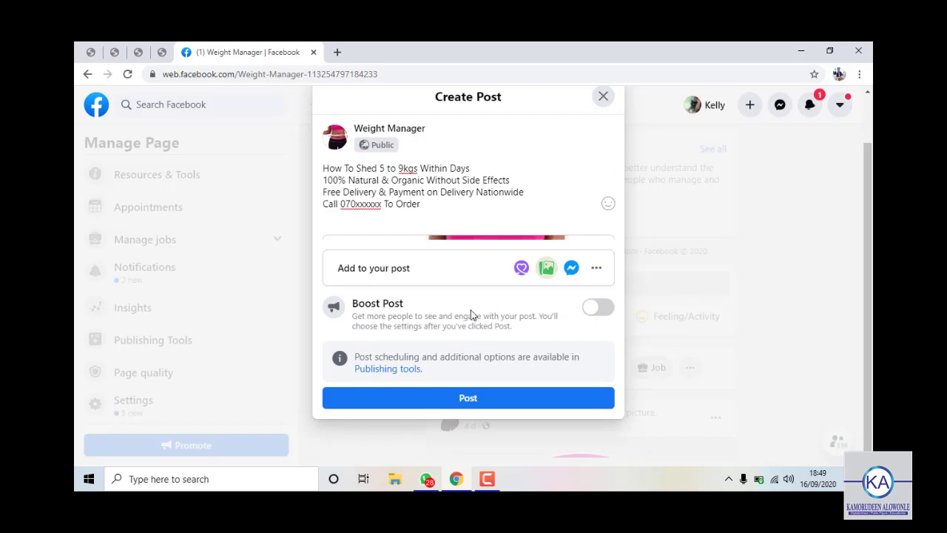
# Publish the post to the Weight Manager page.
pyautogui.scroll(-2, 451, 311)
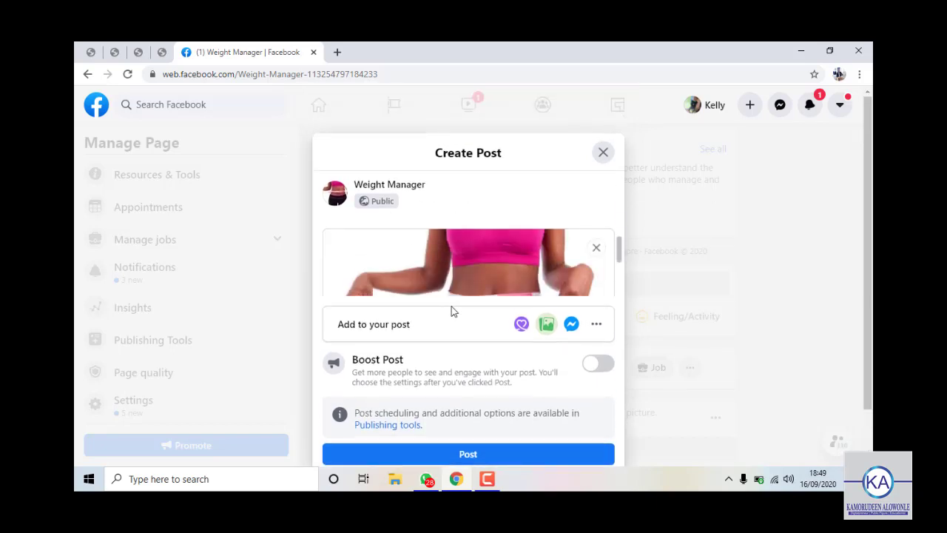
pyautogui.scroll(-2, 451, 270)
pyautogui.scroll(3, 451, 269)
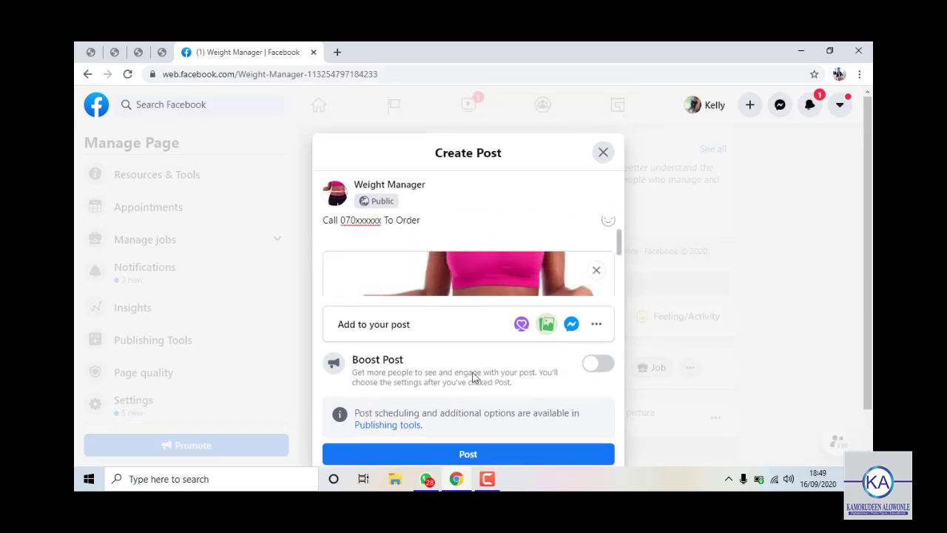
pyautogui.click(468, 455)
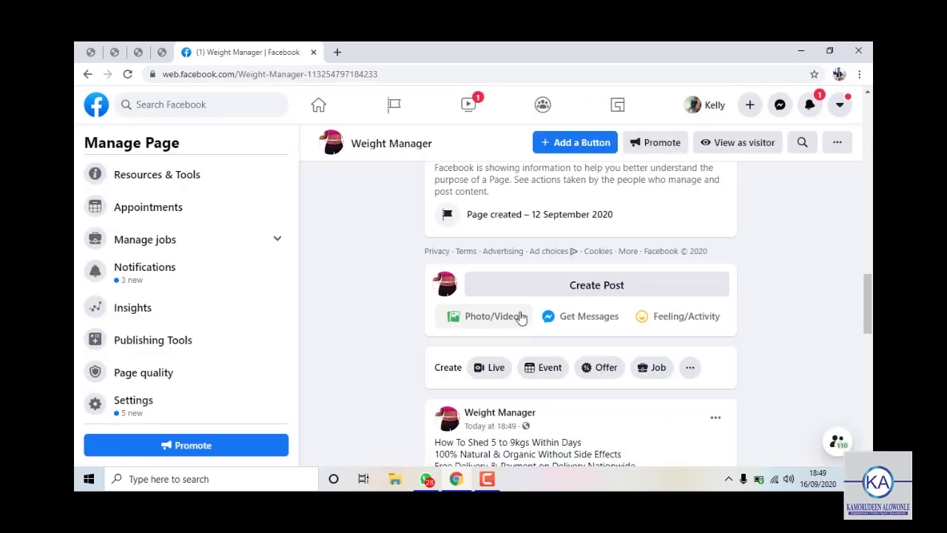
pyautogui.scroll(-2, 566, 333)
# Review the published post, close the like notification, and show the + Create menu.
pyautogui.scroll(-3, 532, 351)
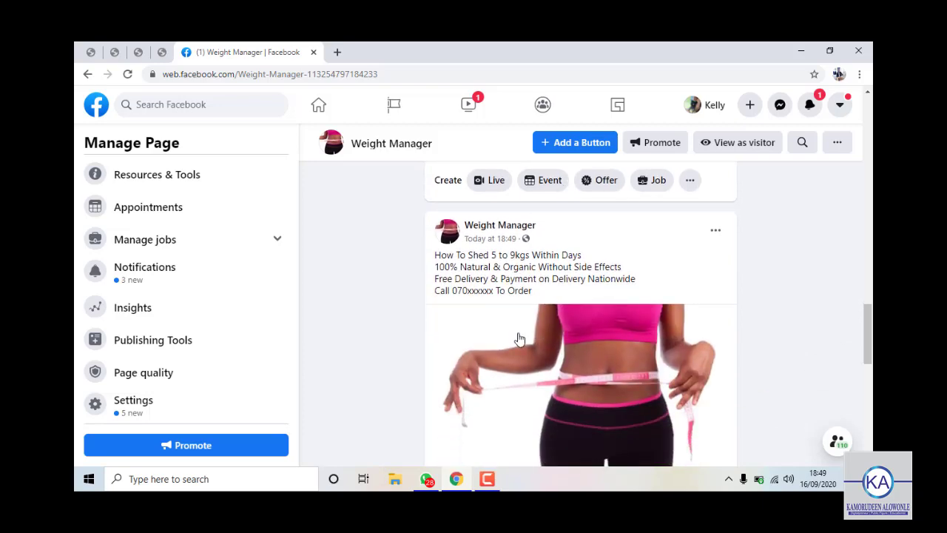
pyautogui.scroll(-1, 540, 295)
pyautogui.scroll(5, 584, 344)
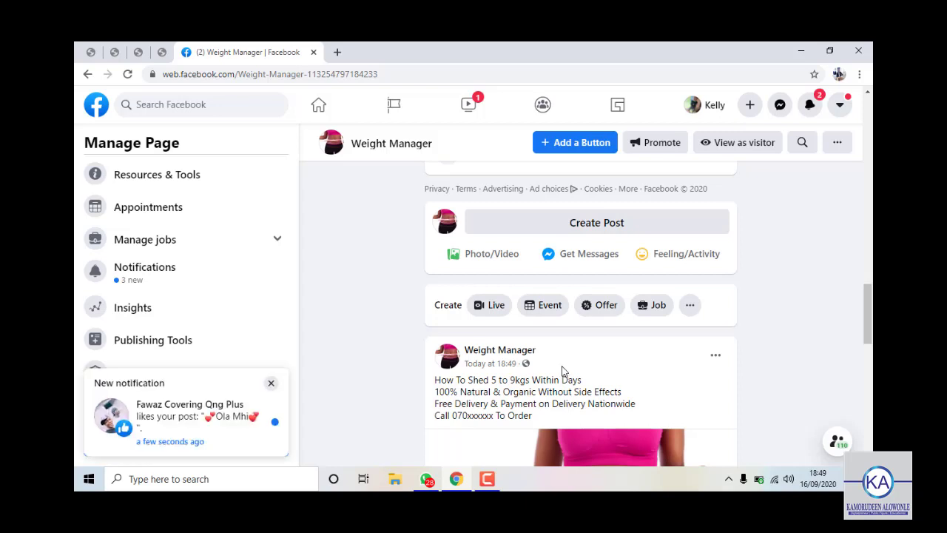
pyautogui.scroll(-3, 563, 372)
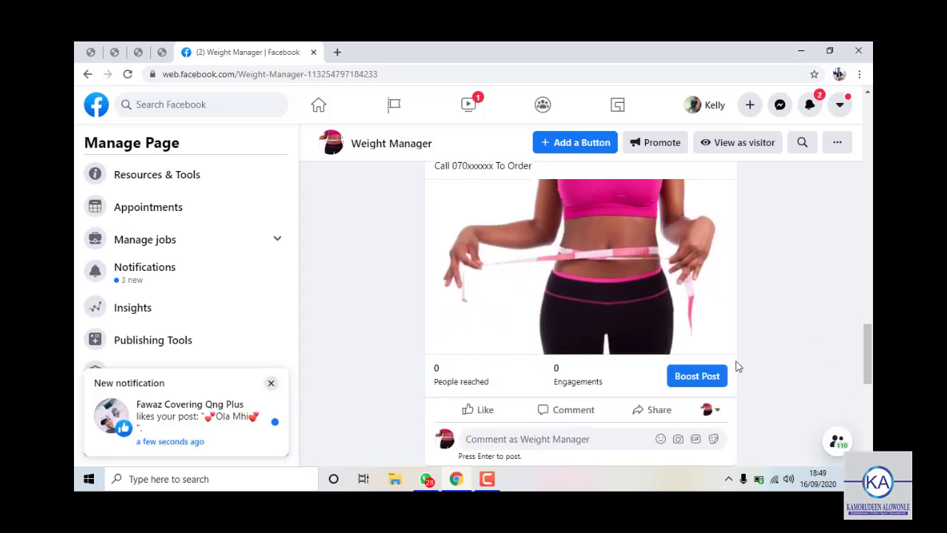
pyautogui.click(270, 383)
pyautogui.scroll(5, 581, 253)
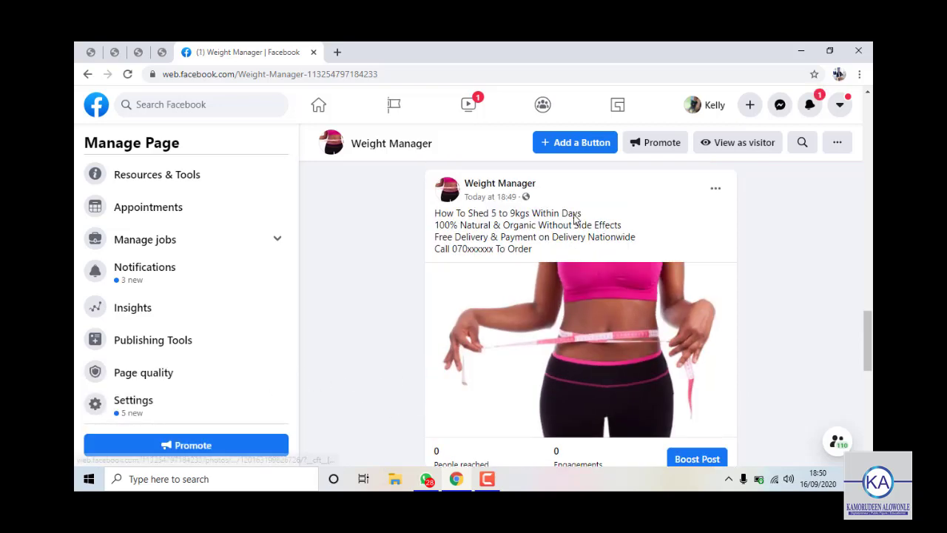
pyautogui.click(750, 105)
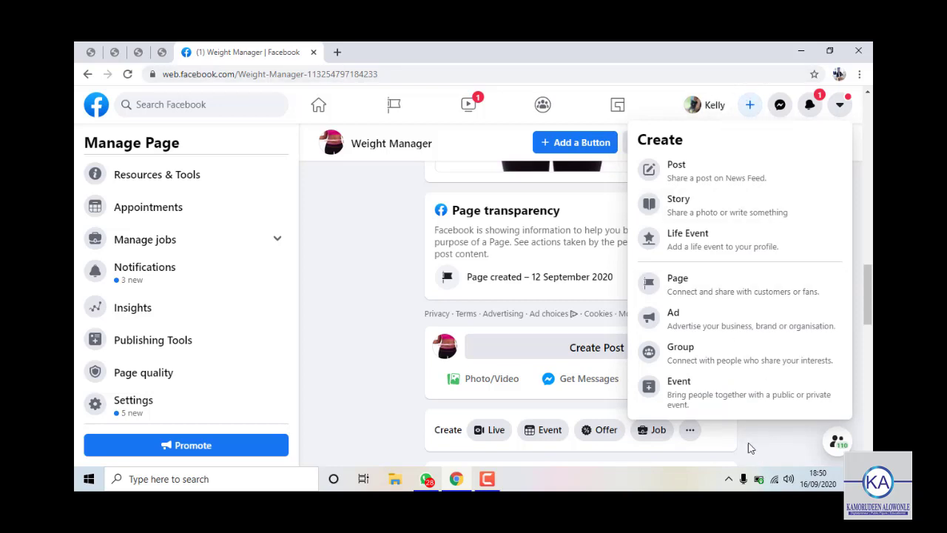
pyautogui.scroll(-1, 708, 353)
# Choose Ad from the Create menu and end on the loading Ads Manager tab.
pyautogui.click(702, 322)
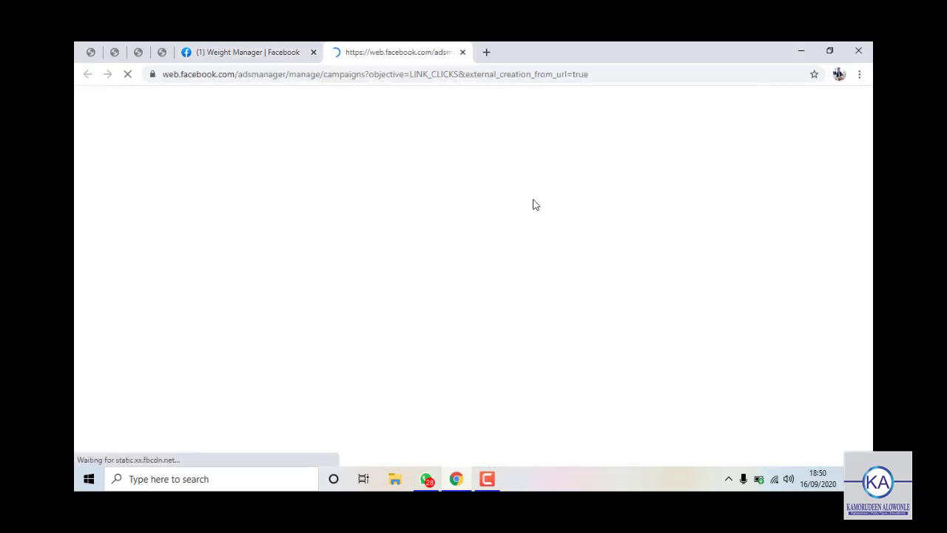
pyautogui.click(232, 52)
pyautogui.click(400, 52)
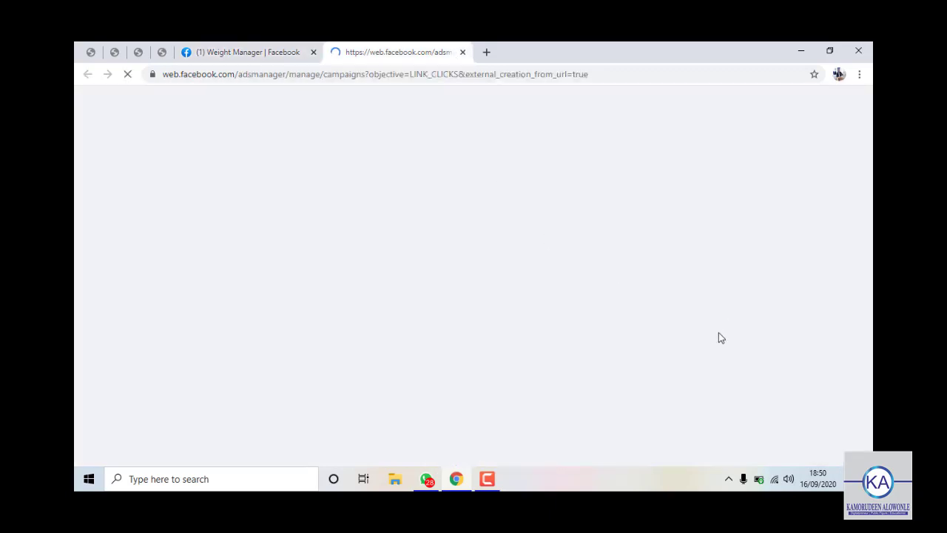
pyautogui.click(232, 52)
pyautogui.click(370, 52)
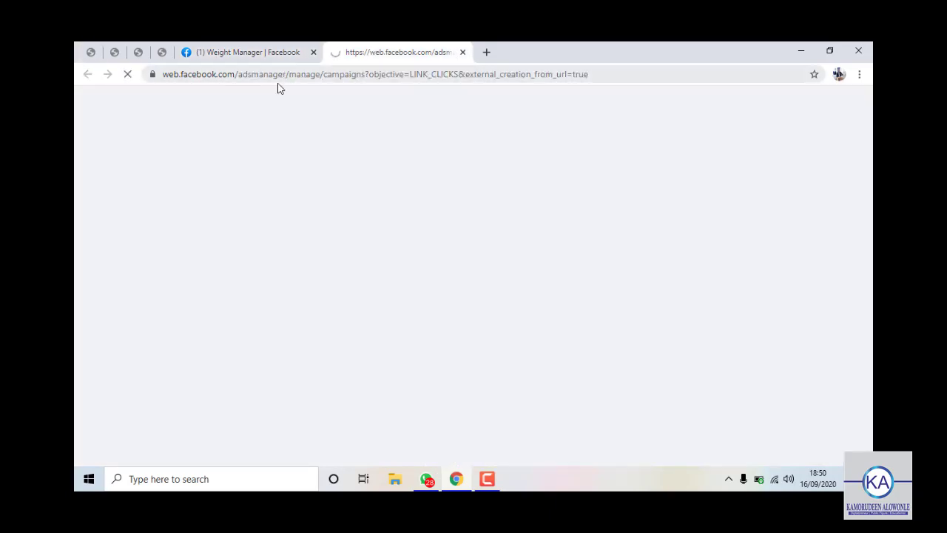
pyautogui.click(271, 48)
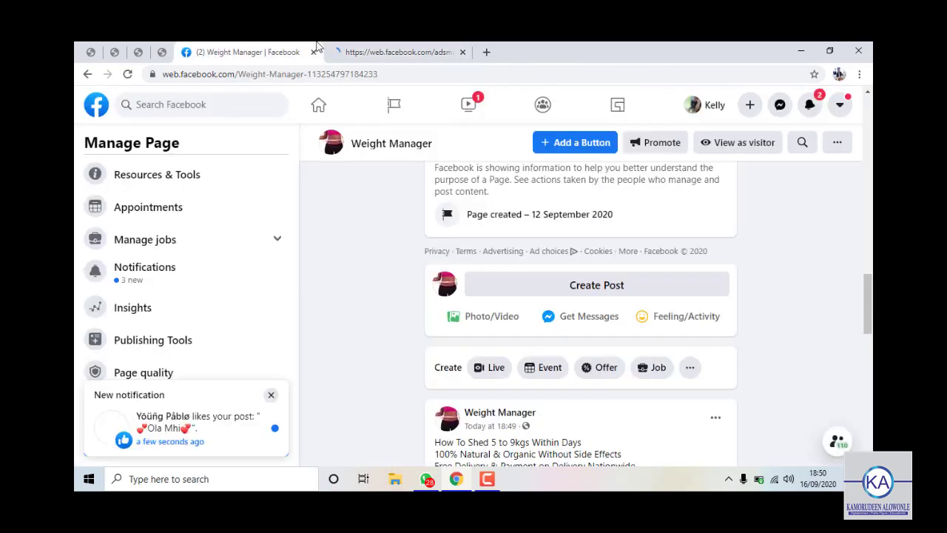
pyautogui.click(353, 54)
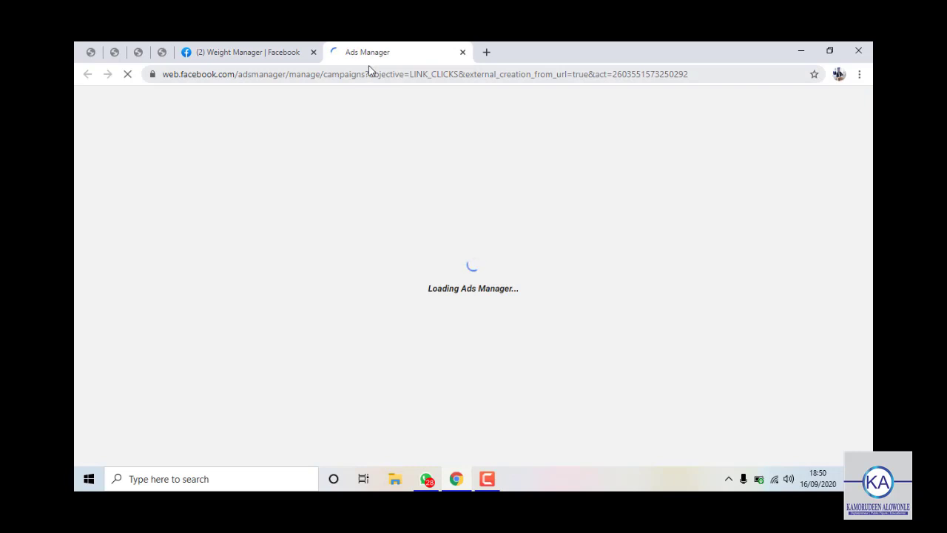
pyautogui.click(273, 51)
pyautogui.click(370, 51)
pyautogui.click(262, 53)
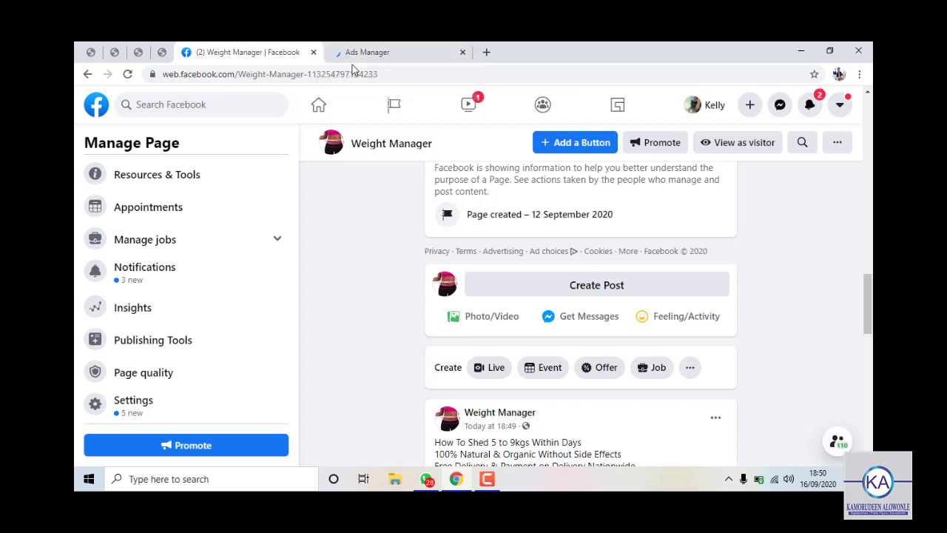
pyautogui.click(370, 52)
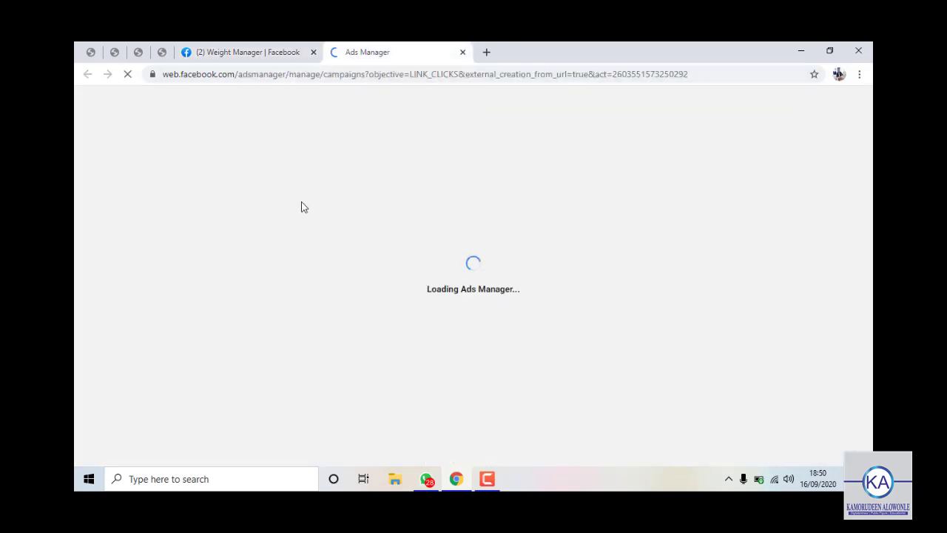
pyautogui.click(290, 55)
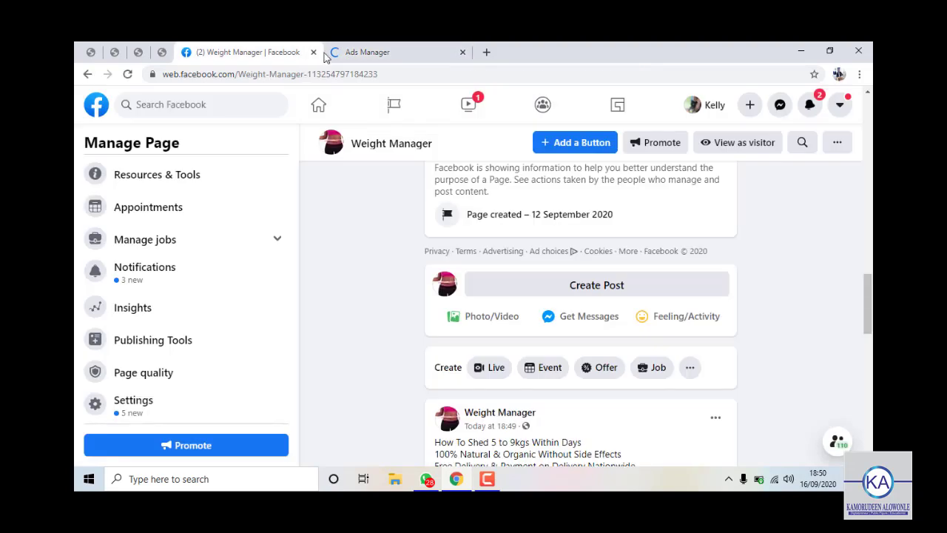
pyautogui.click(368, 55)
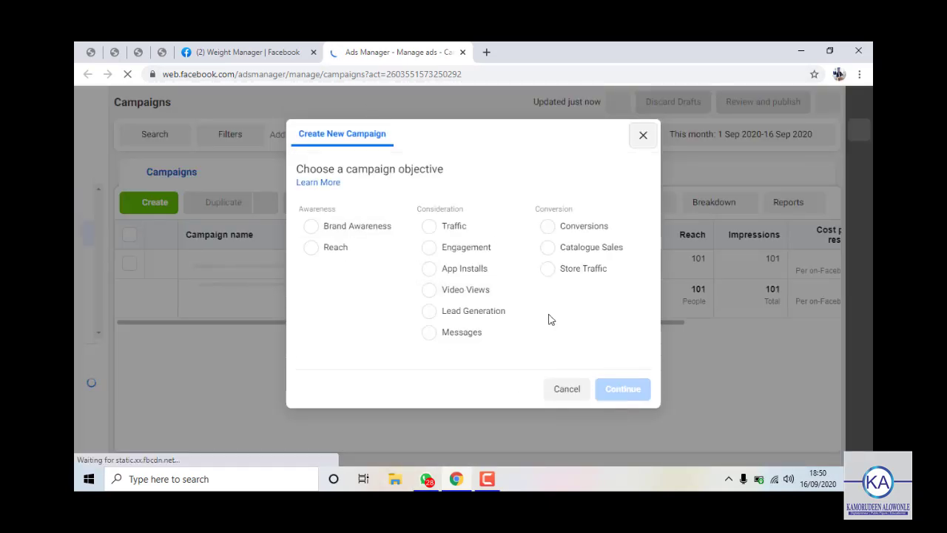
# Choose Engagement with Post Engagement and continue to the 'New campaign' draft editor.
pyautogui.click(472, 252)
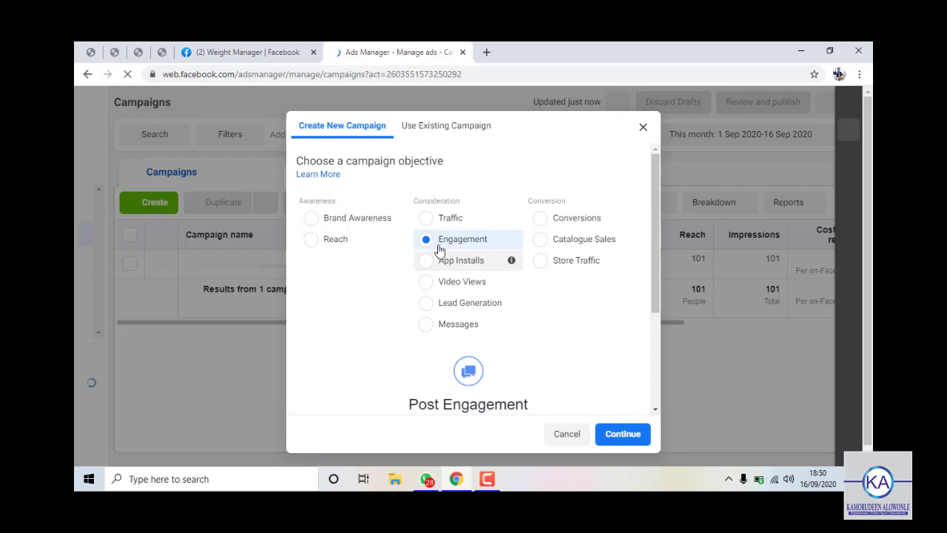
pyautogui.scroll(-3, 554, 378)
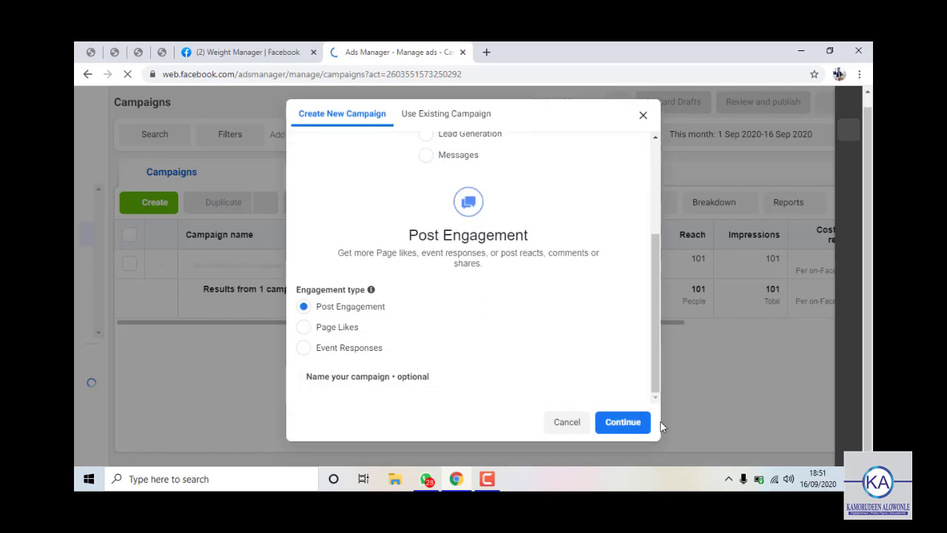
pyautogui.scroll(3, 514, 230)
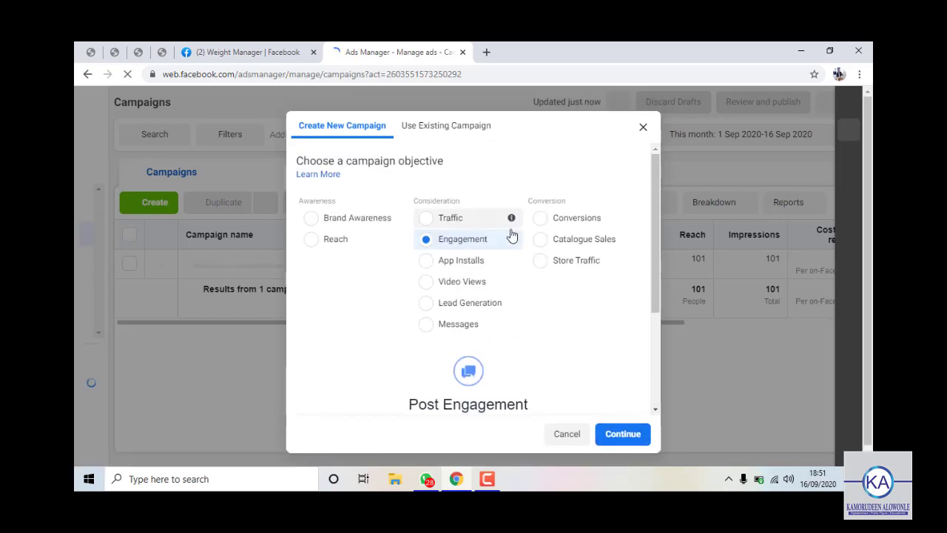
pyautogui.click(628, 435)
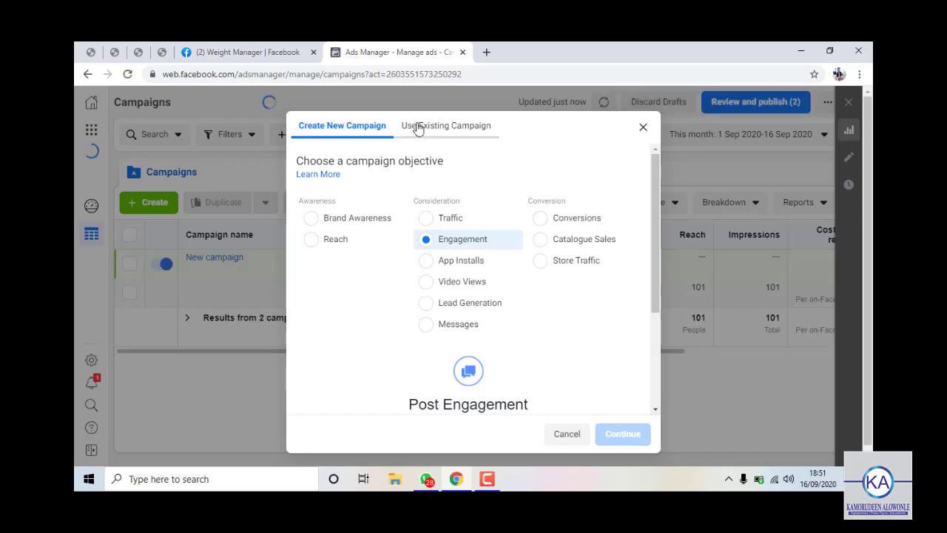
pyautogui.click(641, 128)
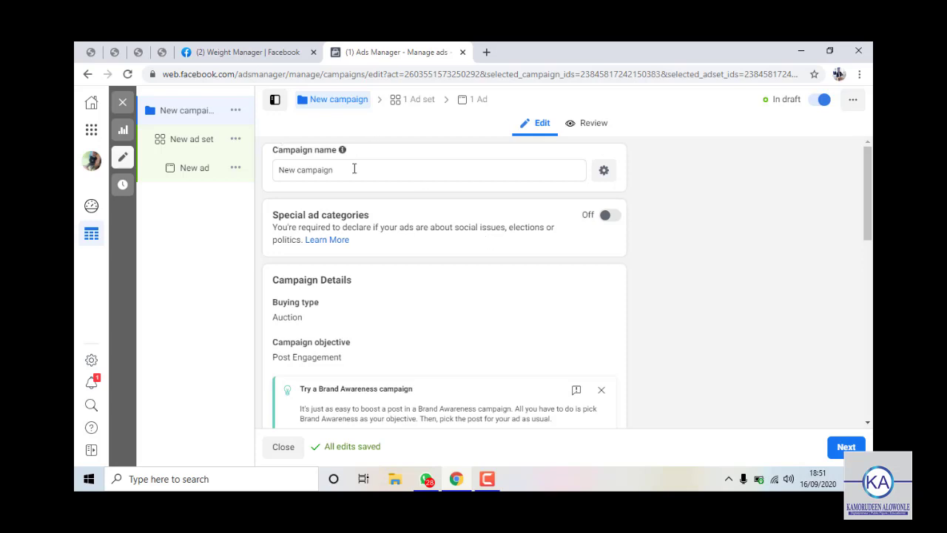
# Replace the default campaign name with 'Weight Management Advert' and keep the edit.
pyautogui.moveTo(350, 170); pyautogui.dragTo(179, 173)
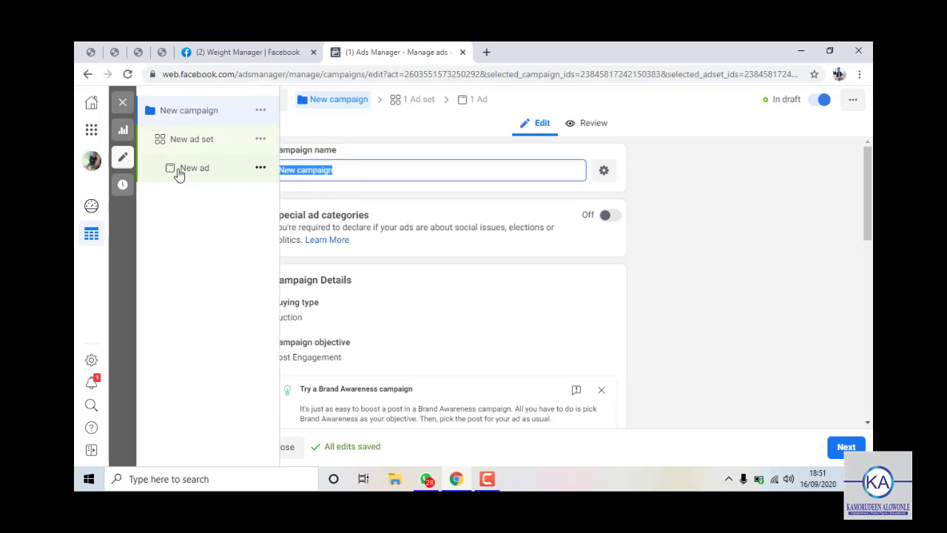
pyautogui.write('Weig')
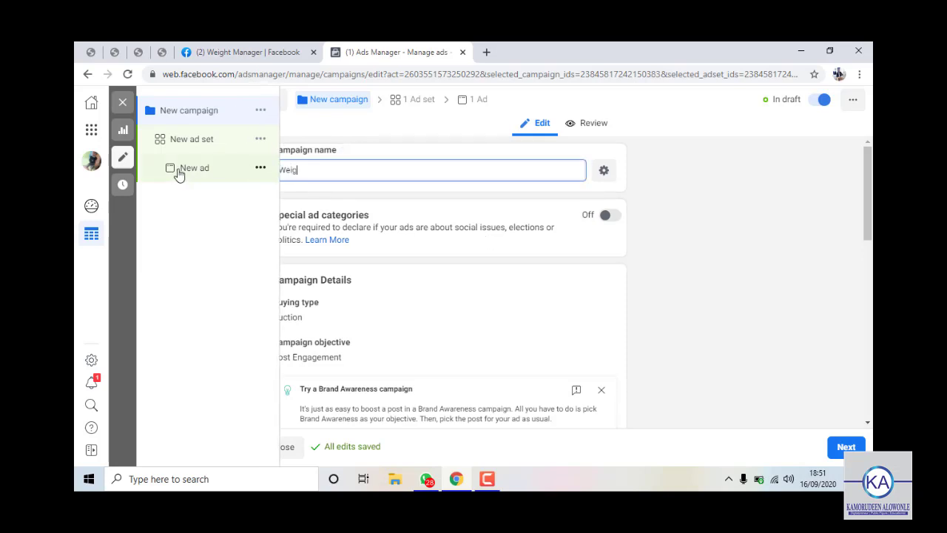
pyautogui.write('ht Management Advert')
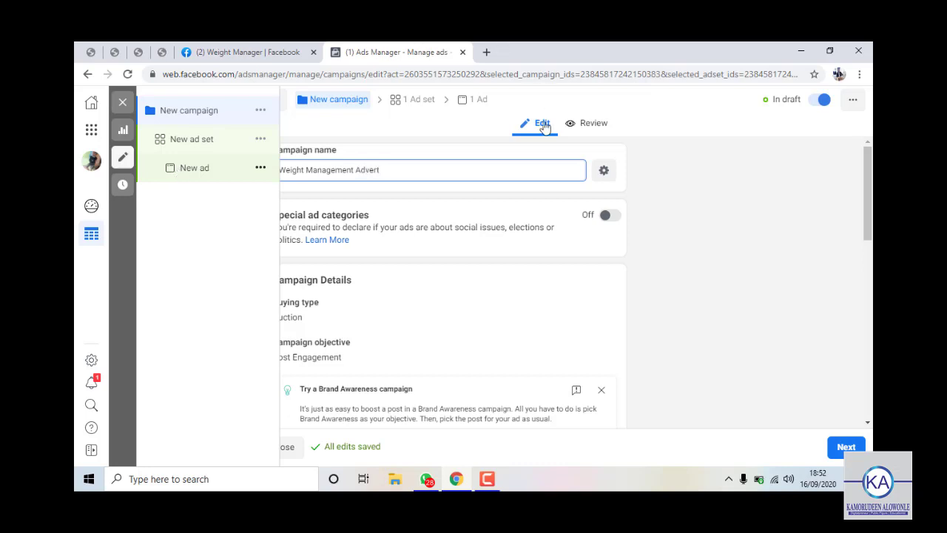
pyautogui.rightClick(191, 164)
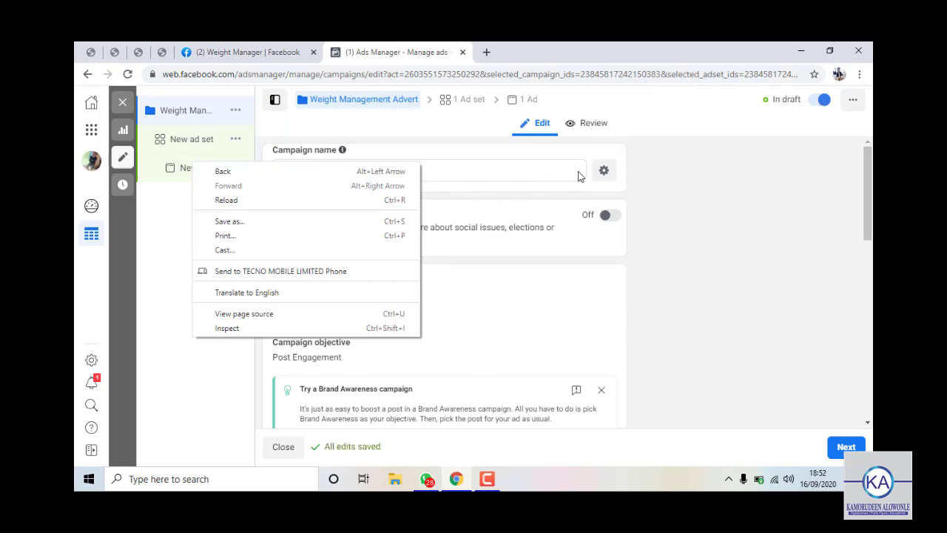
pyautogui.press('Escape')
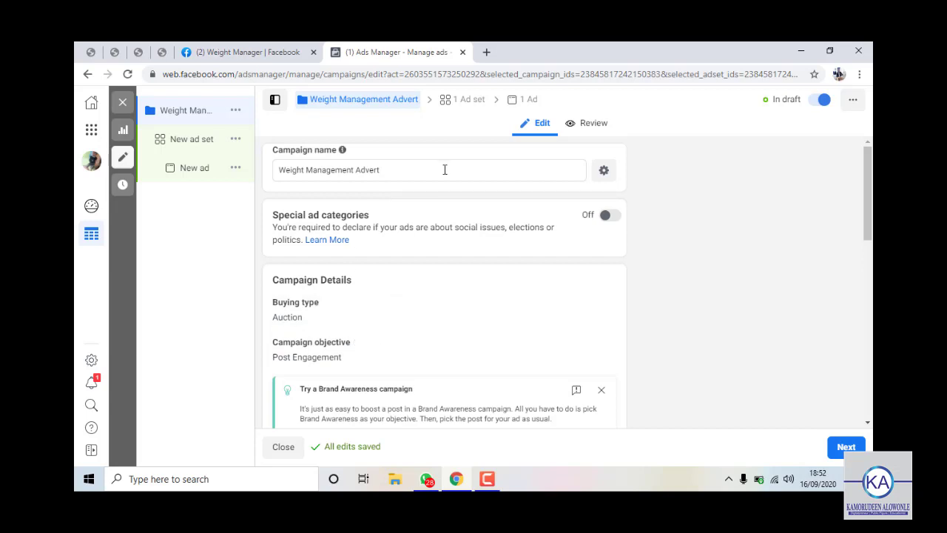
# Change the campaign daily budget from $55.00 to $6.00 and continue to the ad set.
pyautogui.scroll(-5, 474, 244)
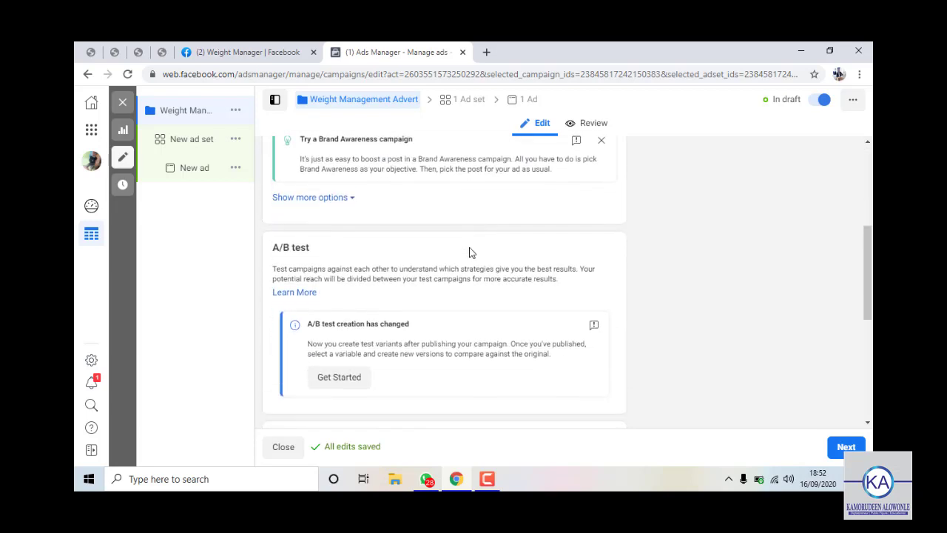
pyautogui.scroll(-1, 435, 276)
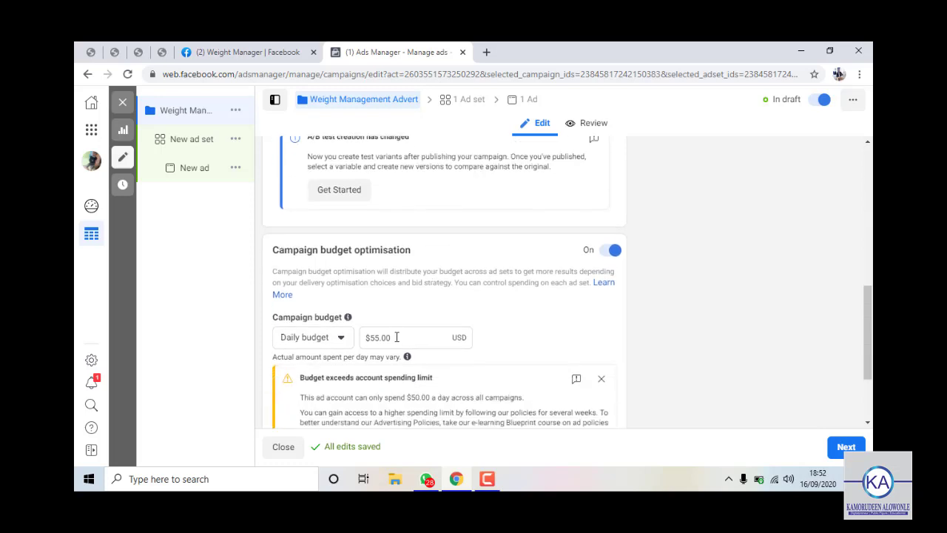
pyautogui.scroll(-1, 407, 329)
pyautogui.click(434, 272)
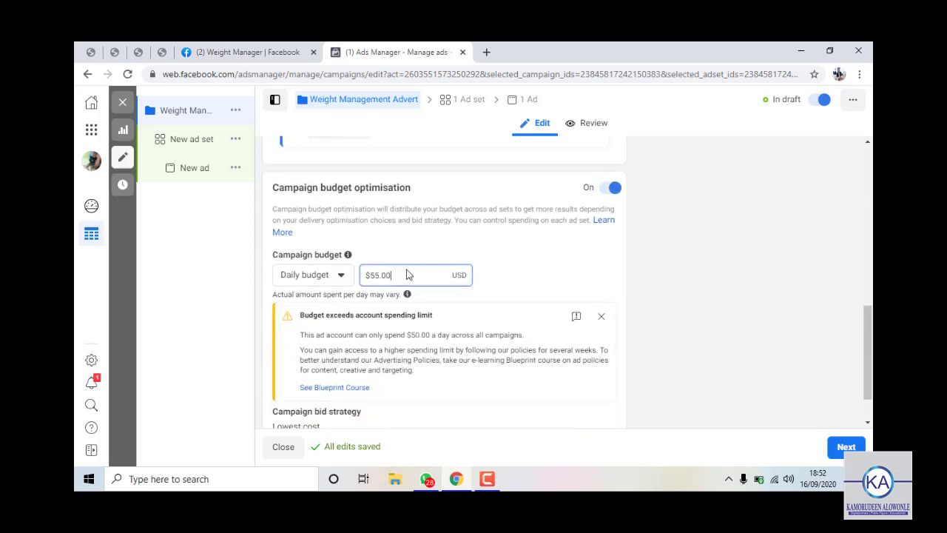
pyautogui.moveTo(408, 273); pyautogui.dragTo(345, 279)
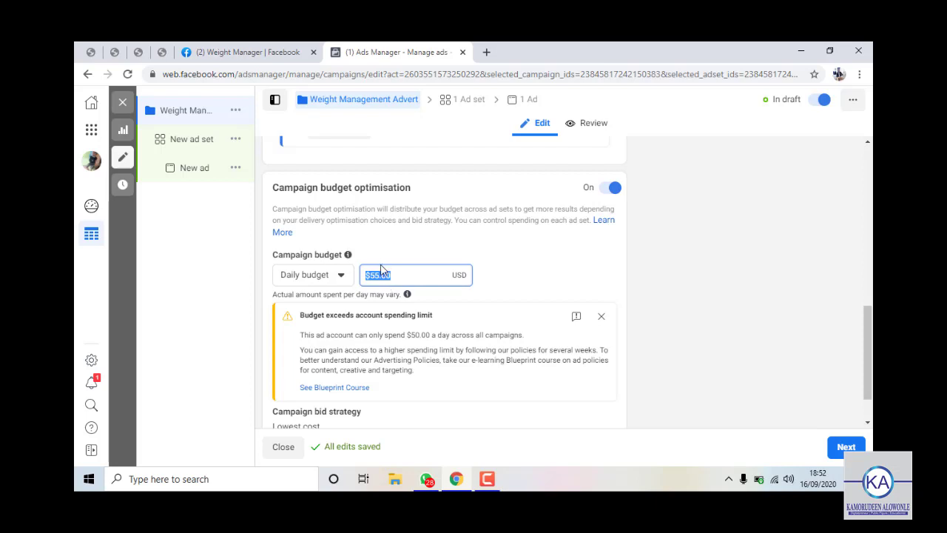
pyautogui.write('6')
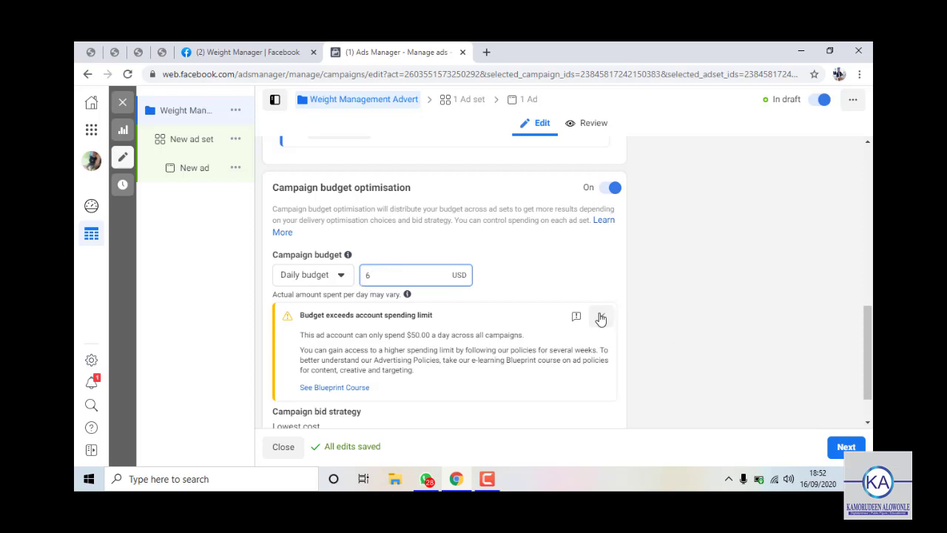
pyautogui.click(600, 319)
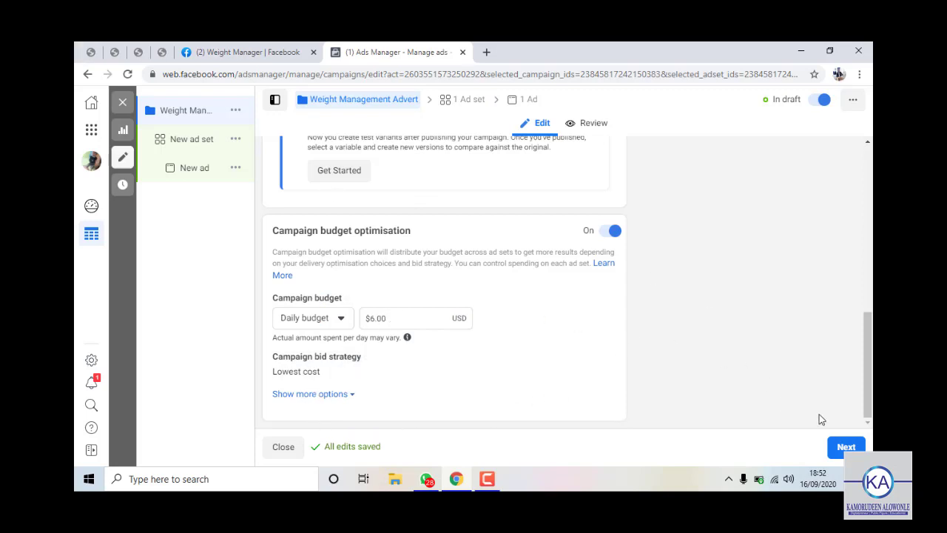
pyautogui.click(843, 449)
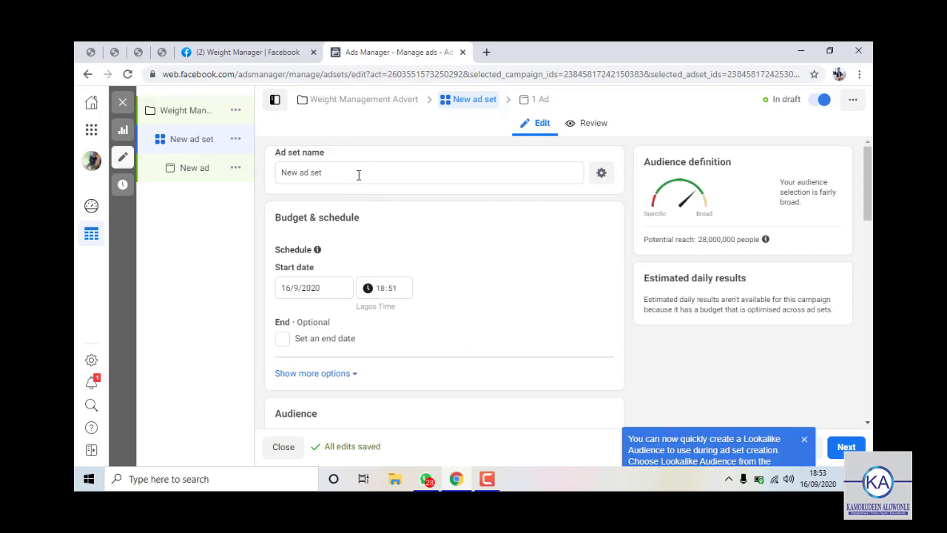
# Replace the default ad set name with 'Weight Set'.
pyautogui.click(357, 173)
pyautogui.moveTo(366, 172); pyautogui.dragTo(277, 171)
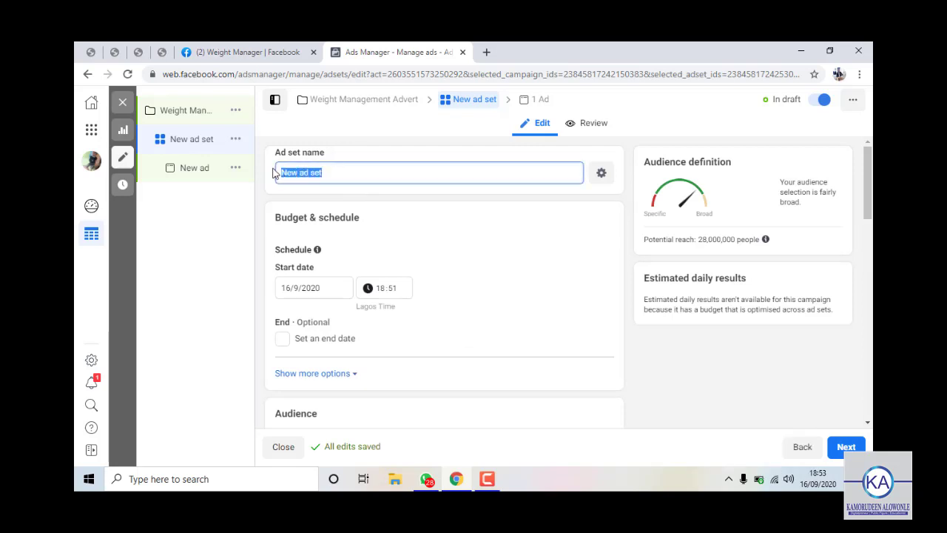
pyautogui.write('Weight ')
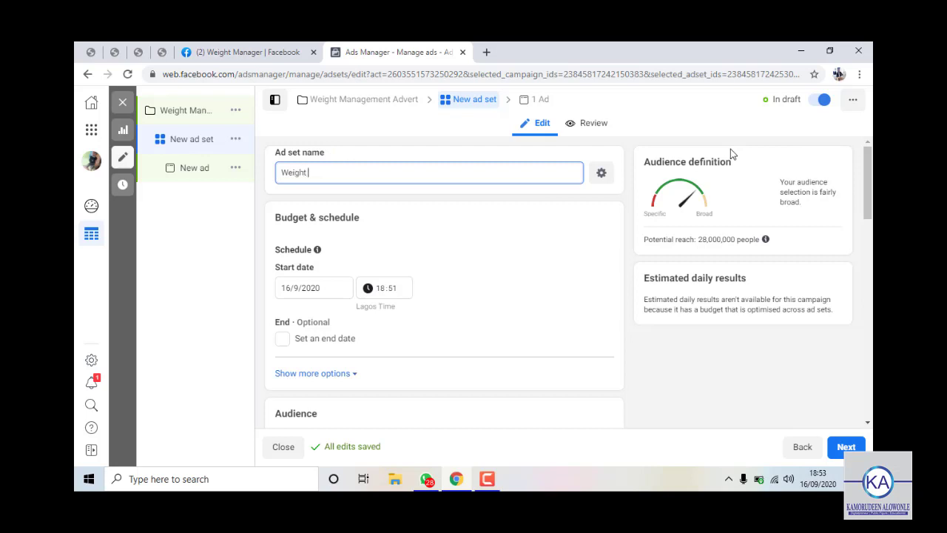
pyautogui.write('Set')
pyautogui.click(273, 328)
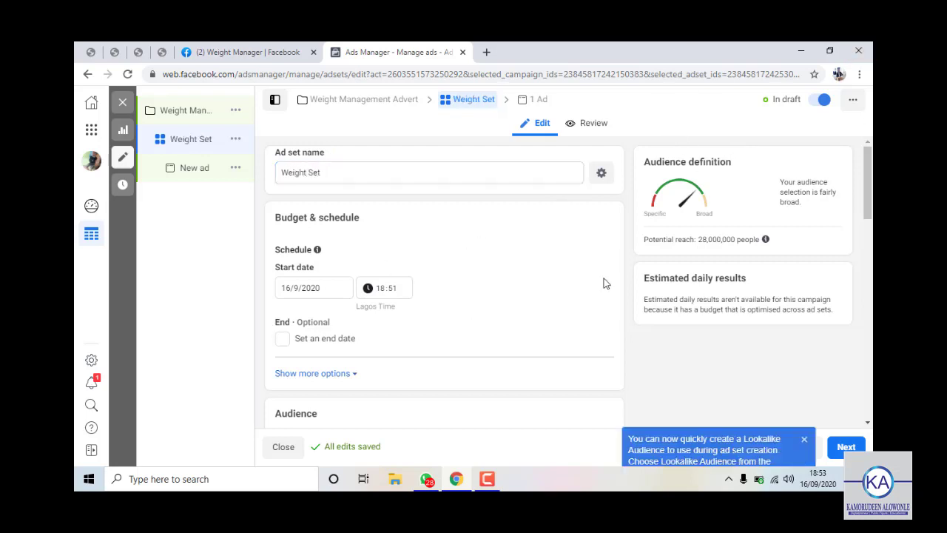
pyautogui.scroll(-1, 374, 285)
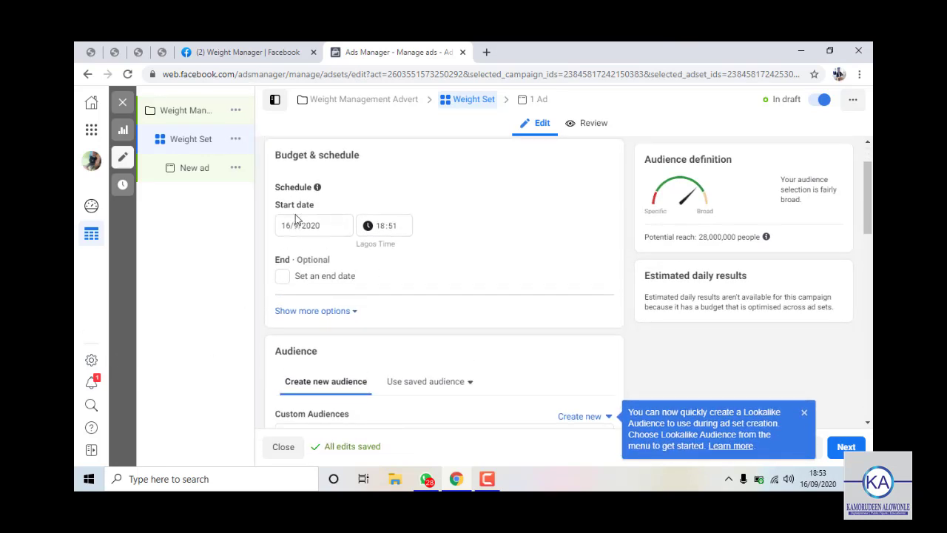
pyautogui.scroll(1, 330, 273)
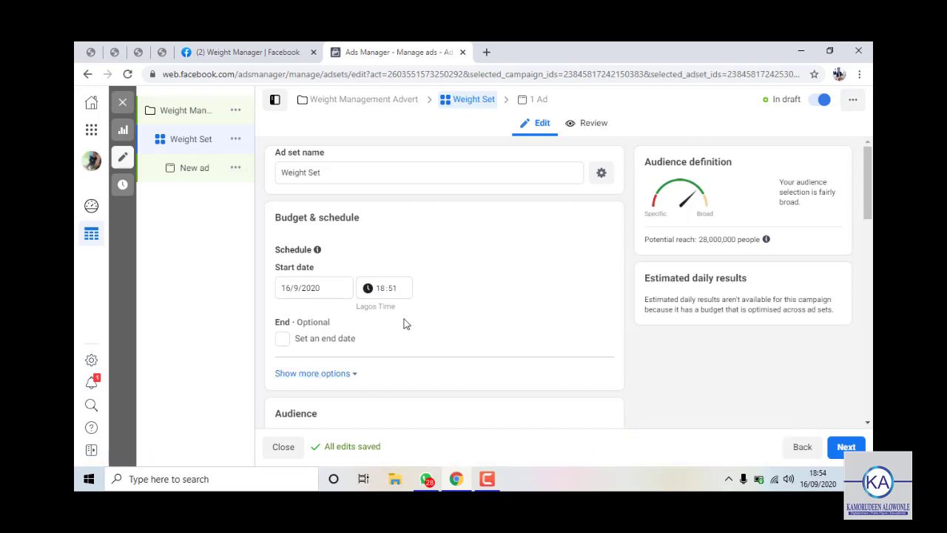
pyautogui.scroll(-1, 373, 352)
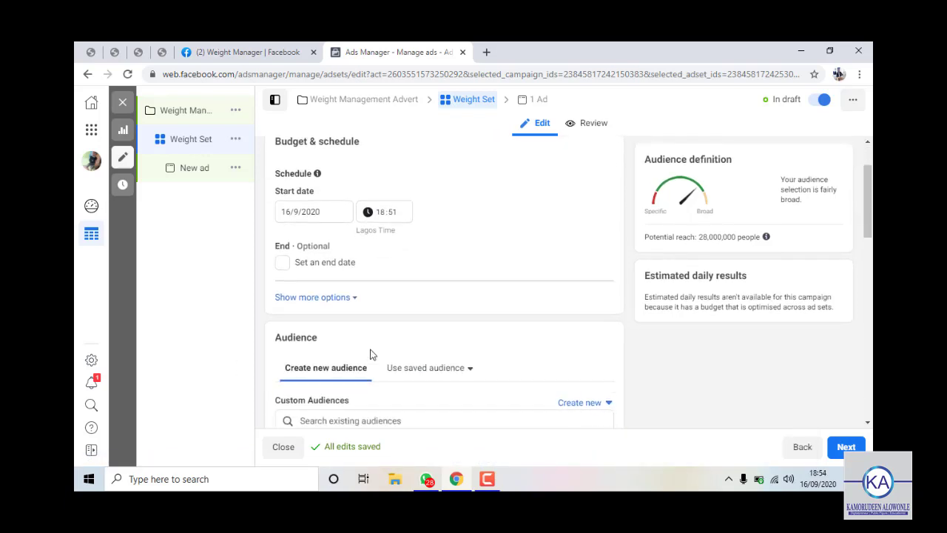
pyautogui.scroll(-1, 370, 354)
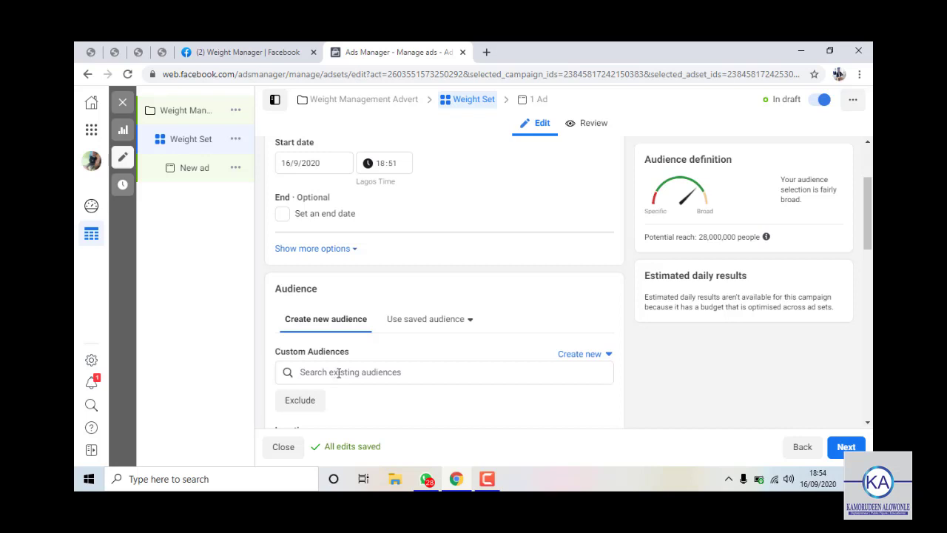
pyautogui.scroll(-1, 375, 270)
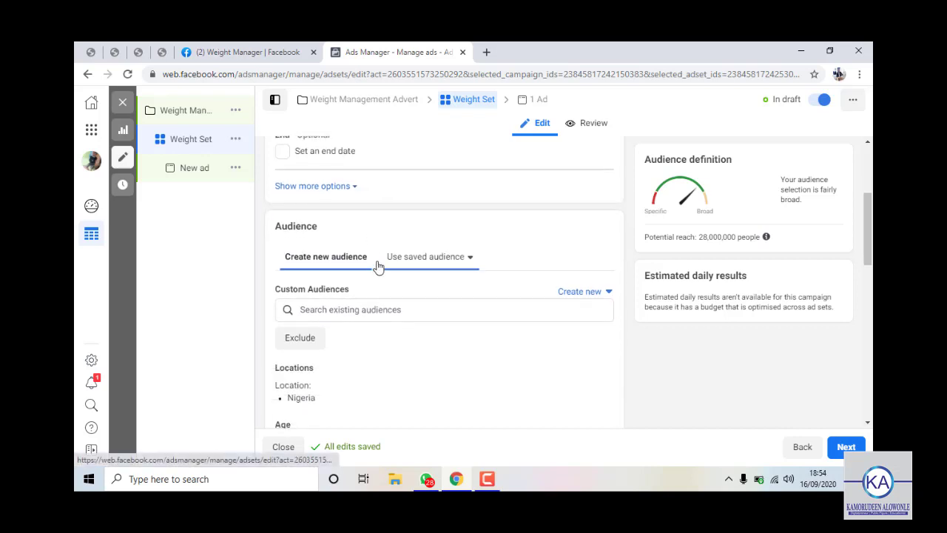
pyautogui.scroll(2, 352, 210)
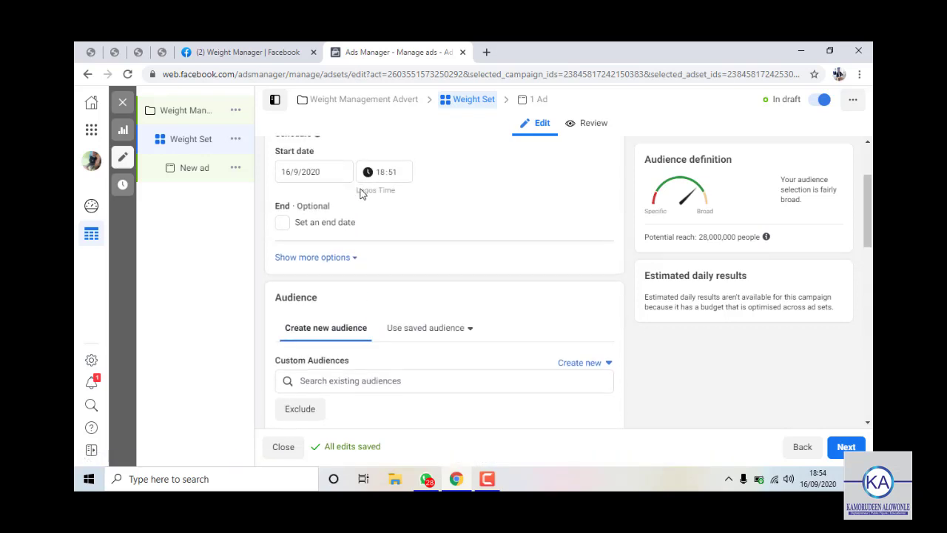
pyautogui.scroll(-2, 520, 269)
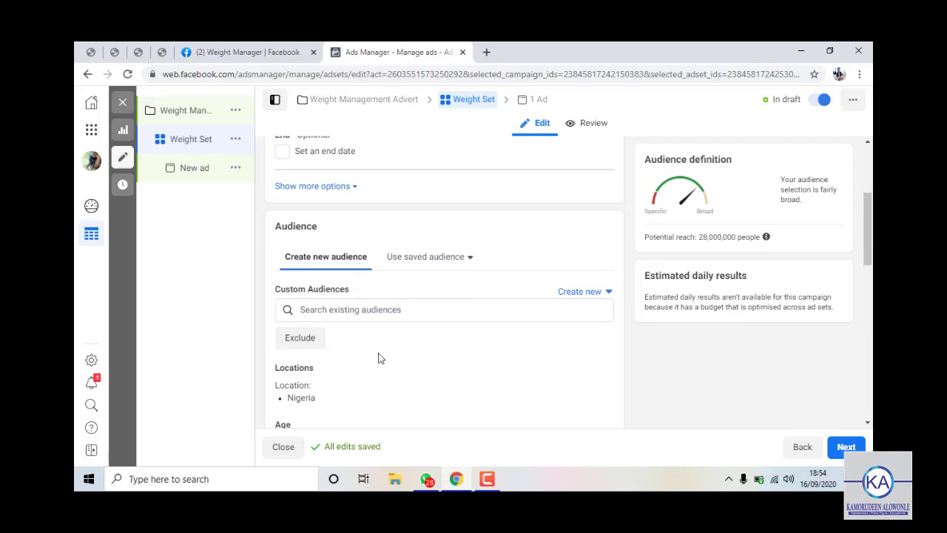
pyautogui.scroll(-1, 377, 363)
pyautogui.scroll(-2, 439, 395)
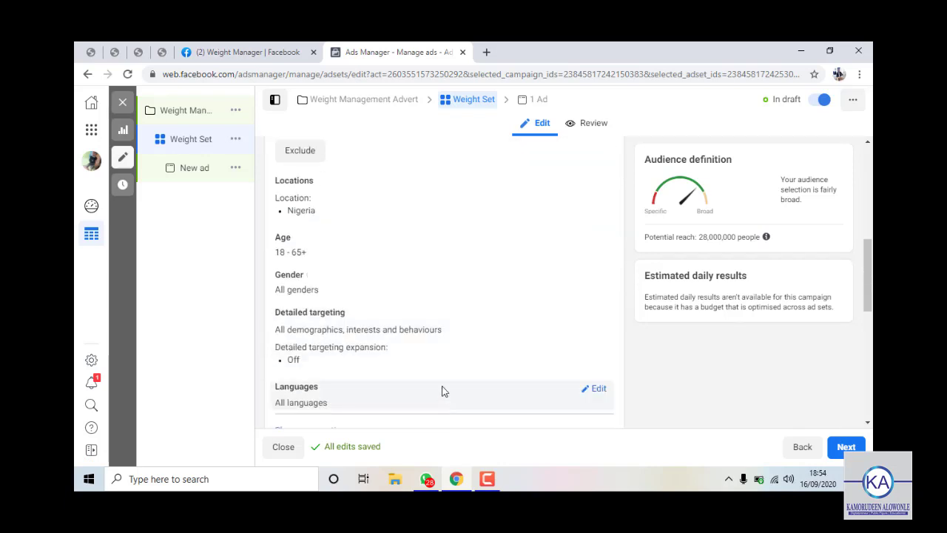
pyautogui.scroll(1, 441, 389)
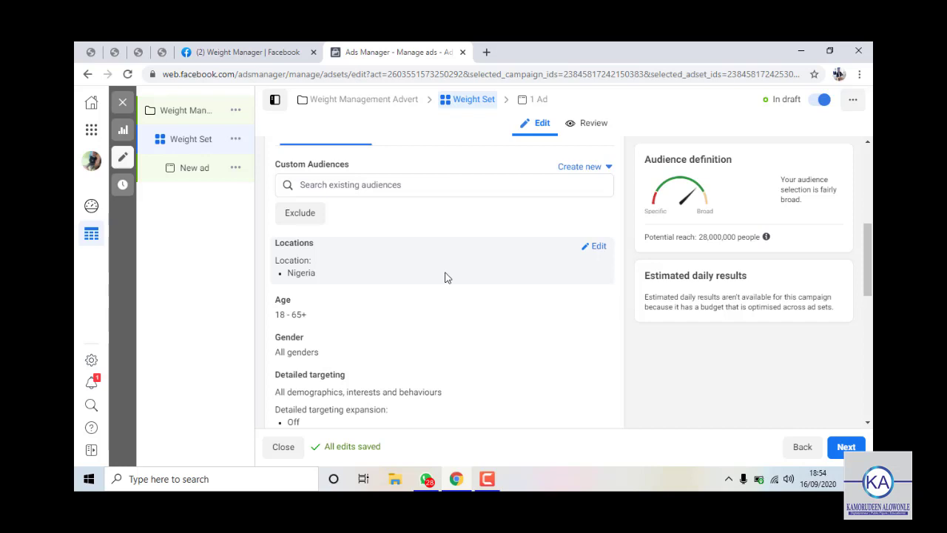
# Open the Weight Set audience's Locations and Age settings, currently 18 to 65+, for editing.
pyautogui.click(589, 247)
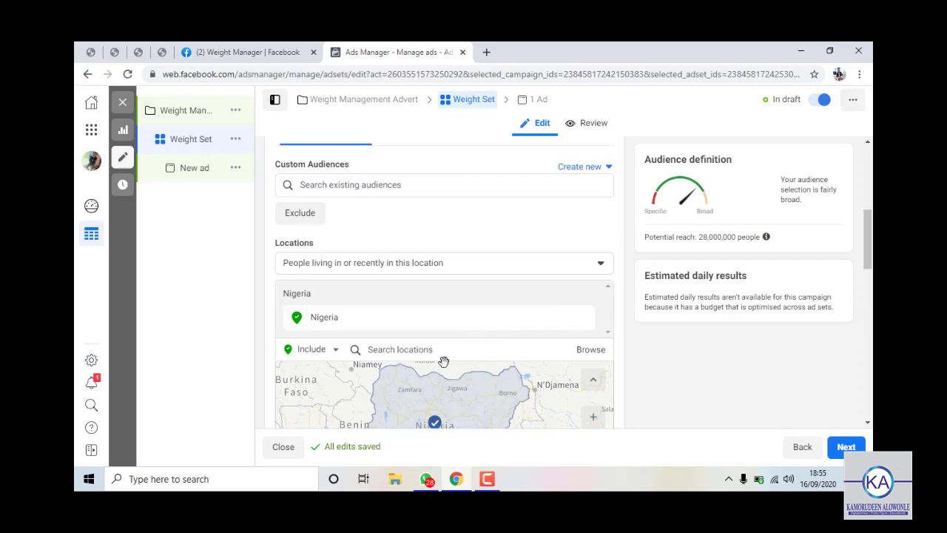
pyautogui.scroll(-3, 554, 321)
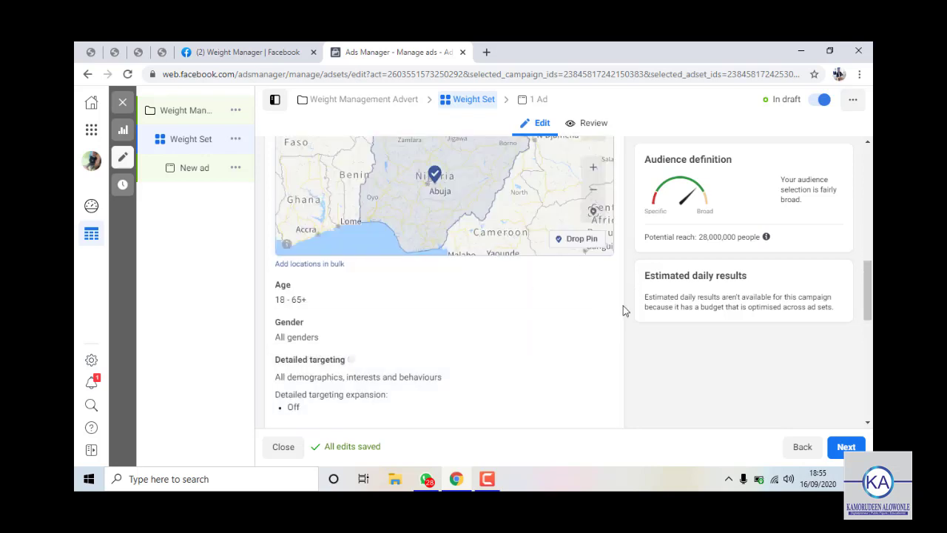
pyautogui.click(611, 332)
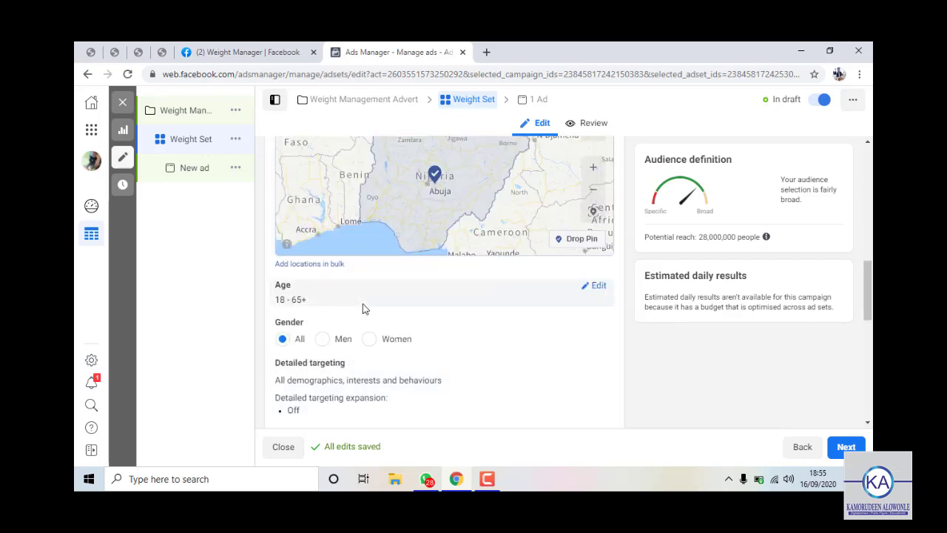
pyautogui.moveTo(363, 304); pyautogui.dragTo(483, 294)
pyautogui.click(596, 287)
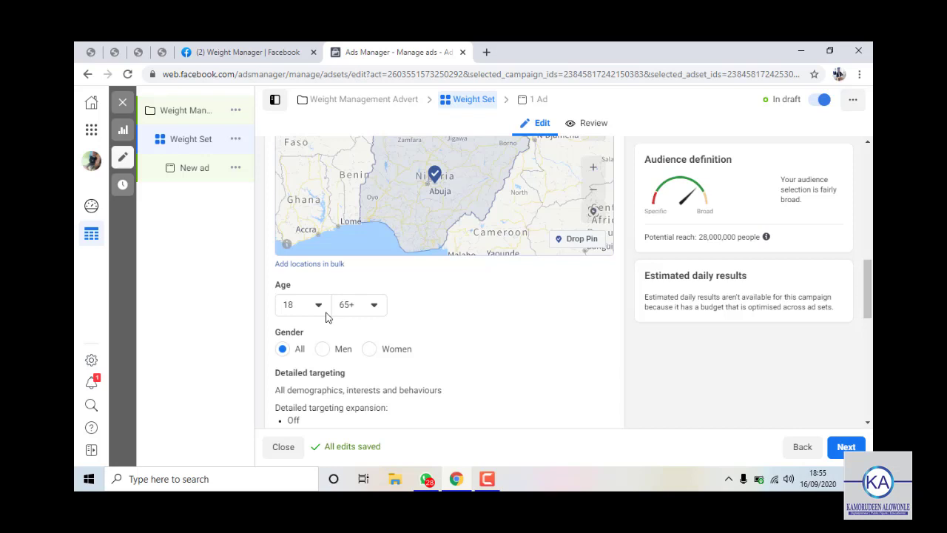
# Set the audience minimum age to 30 and maximum age to 45.
pyautogui.click(321, 304)
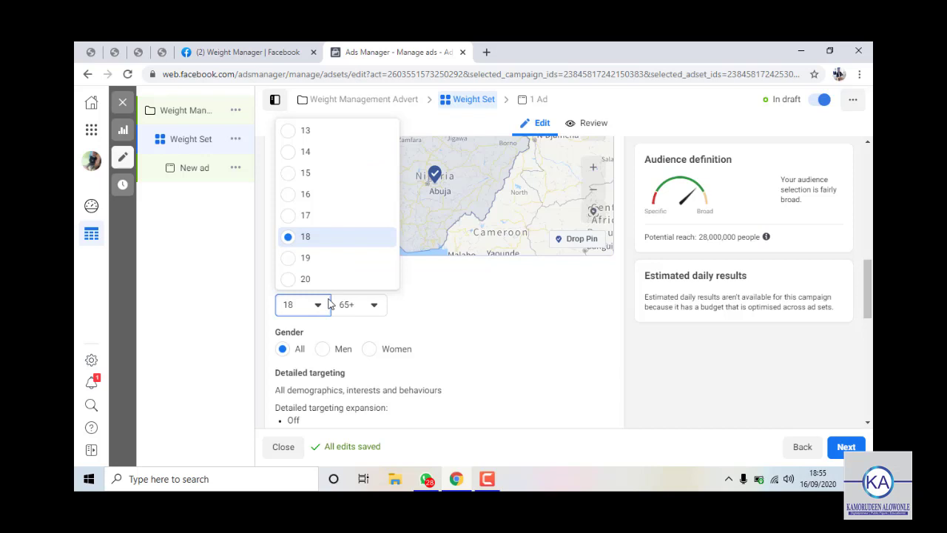
pyautogui.scroll(-5, 330, 252)
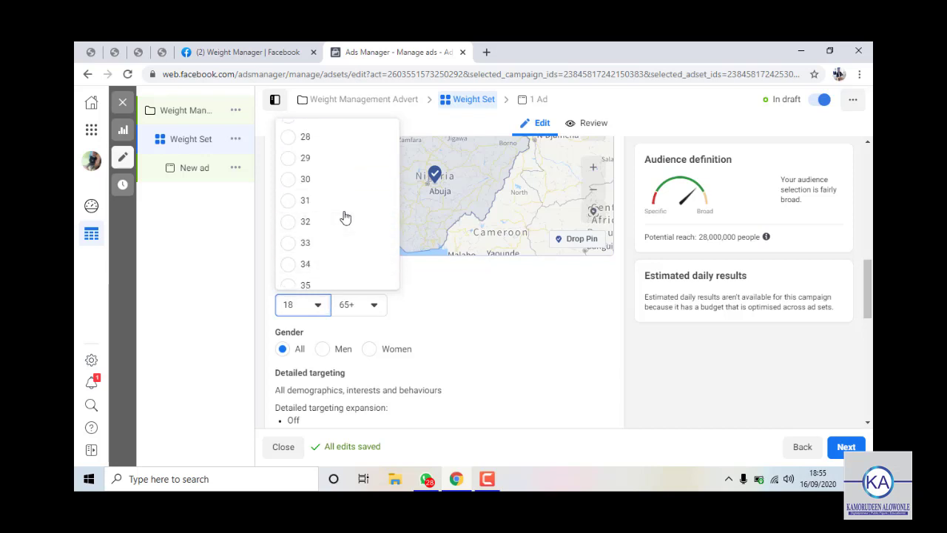
pyautogui.scroll(1, 344, 214)
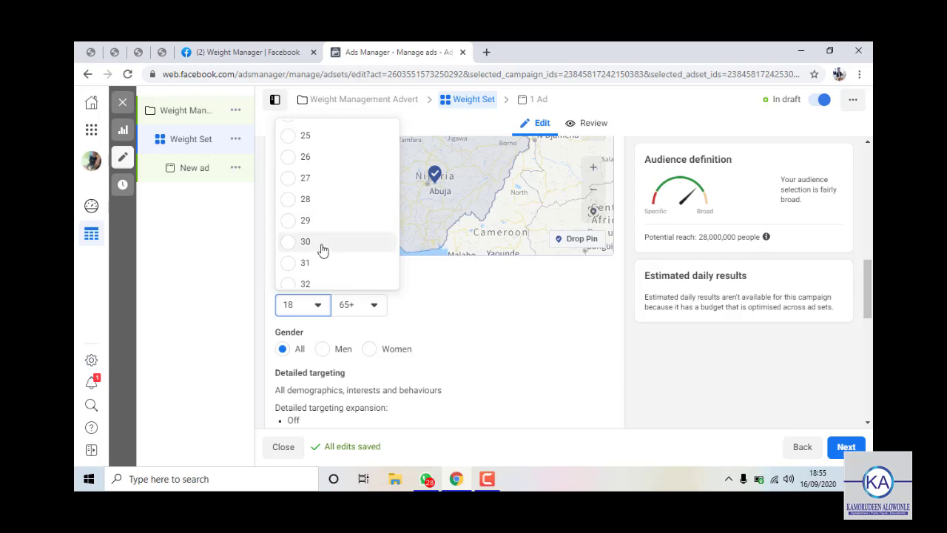
pyautogui.click(324, 247)
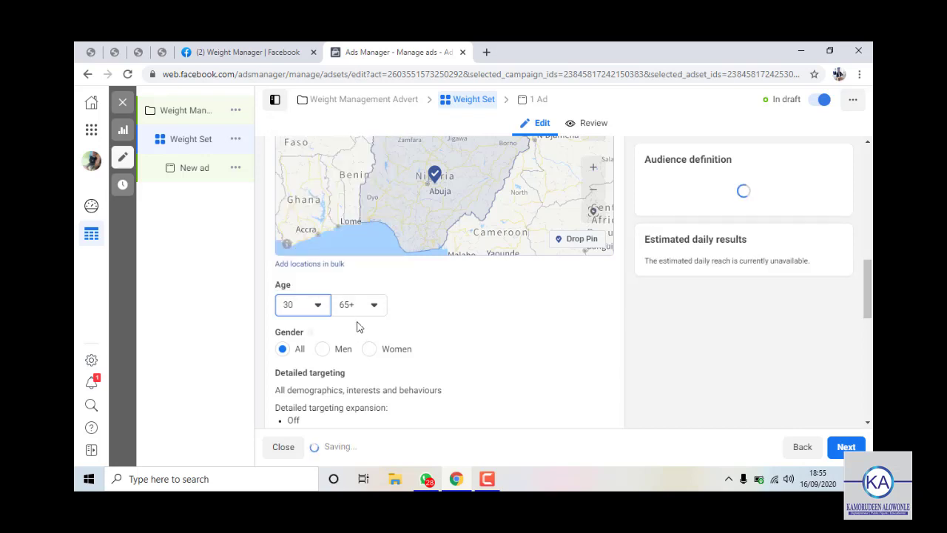
pyautogui.click(352, 305)
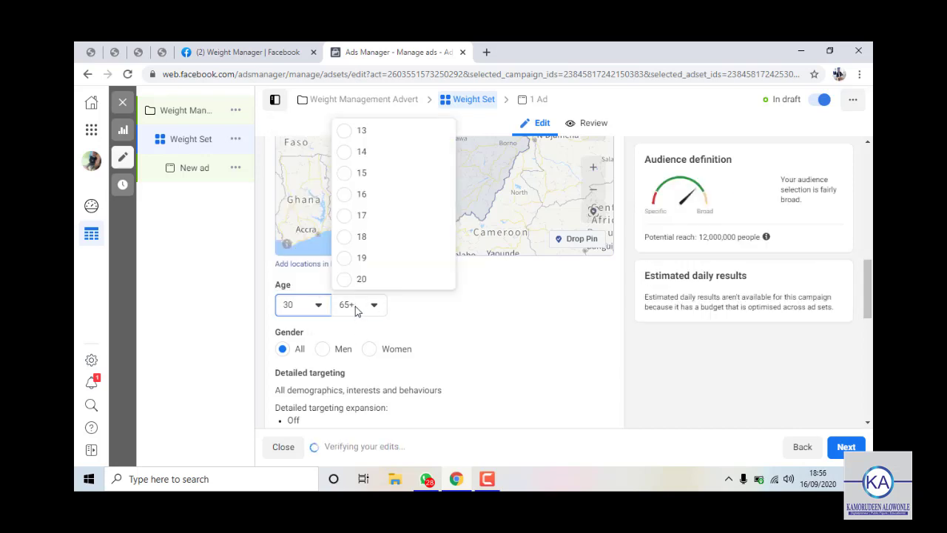
pyautogui.scroll(6, 397, 212)
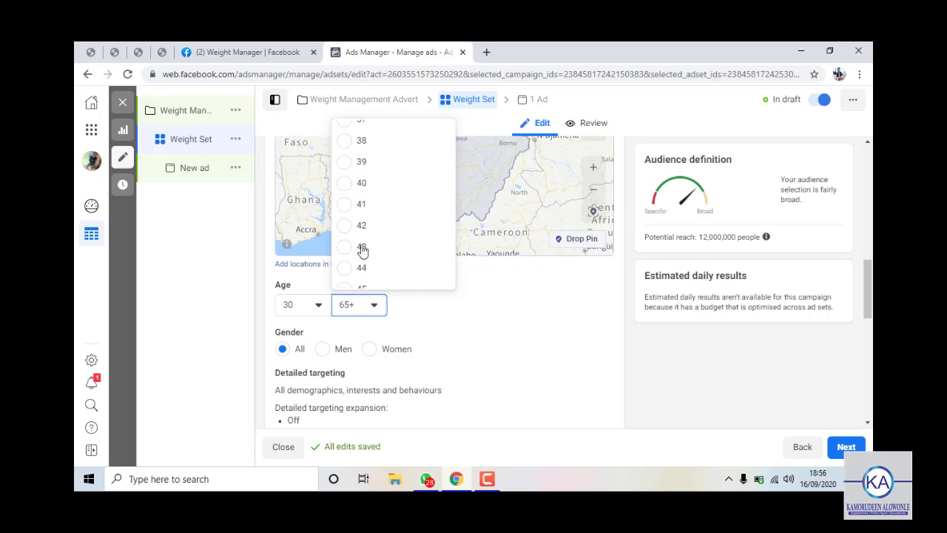
pyautogui.scroll(-1, 367, 229)
pyautogui.click(368, 228)
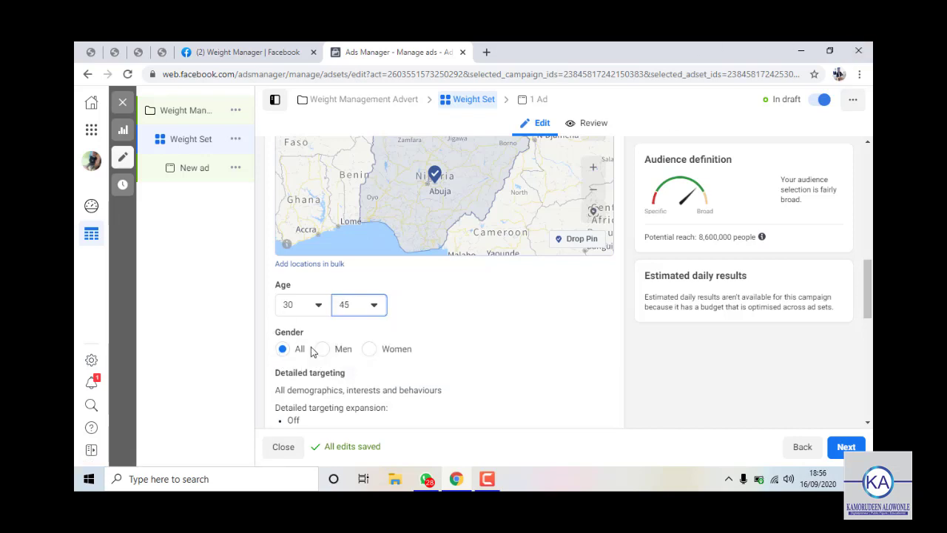
pyautogui.scroll(-2, 362, 351)
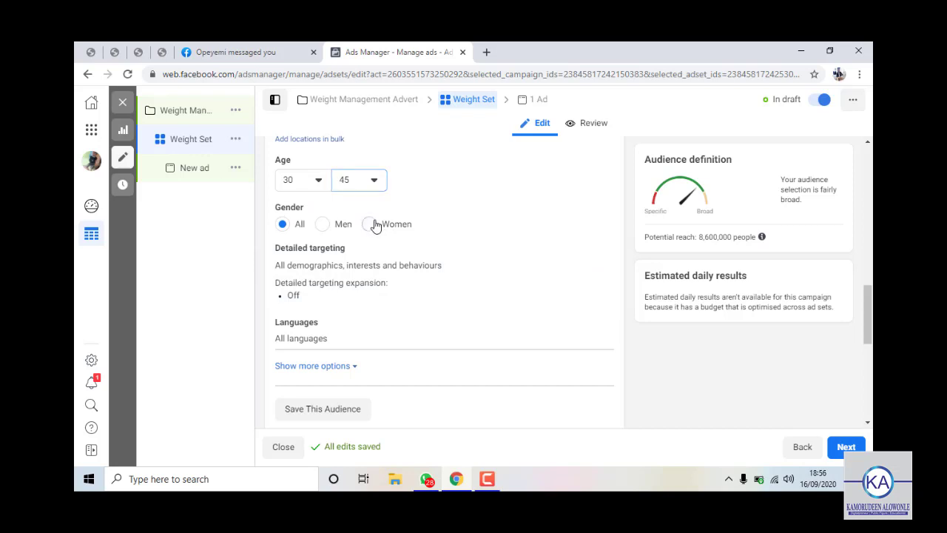
# Choose Women under Gender so the audience targets women only.
pyautogui.press('space')
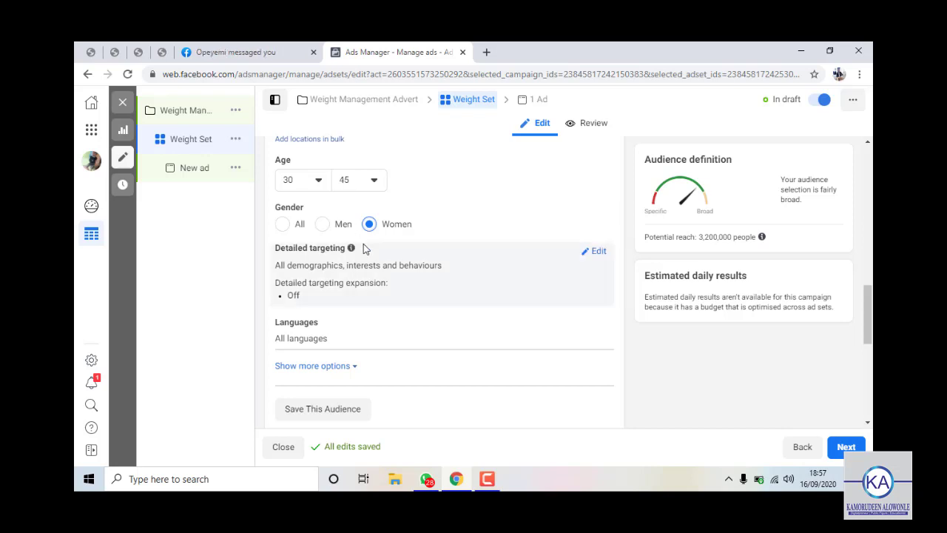
pyautogui.scroll(-1, 404, 318)
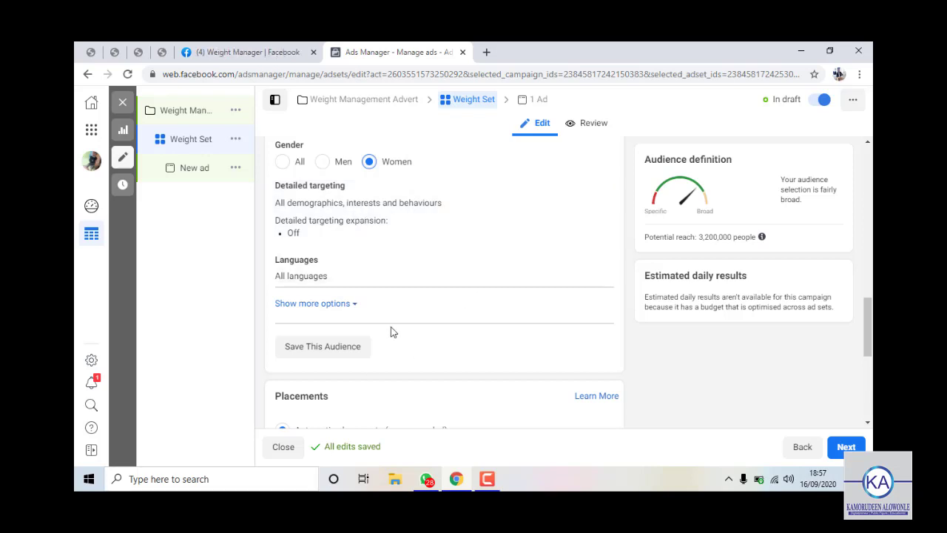
# Select Manual placements and review the Feeds and Stories placement checkboxes.
pyautogui.scroll(-1, 426, 296)
pyautogui.scroll(-2, 426, 296)
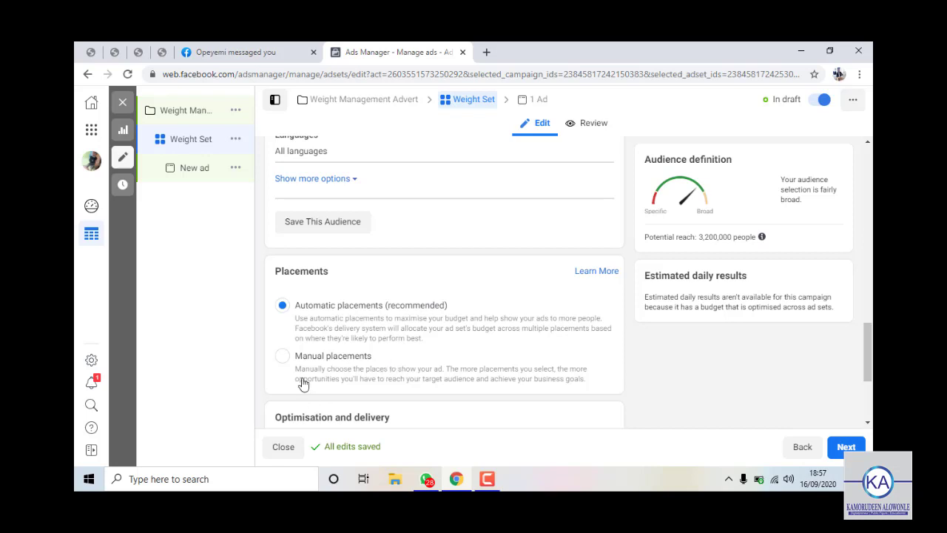
pyautogui.scroll(-3, 303, 372)
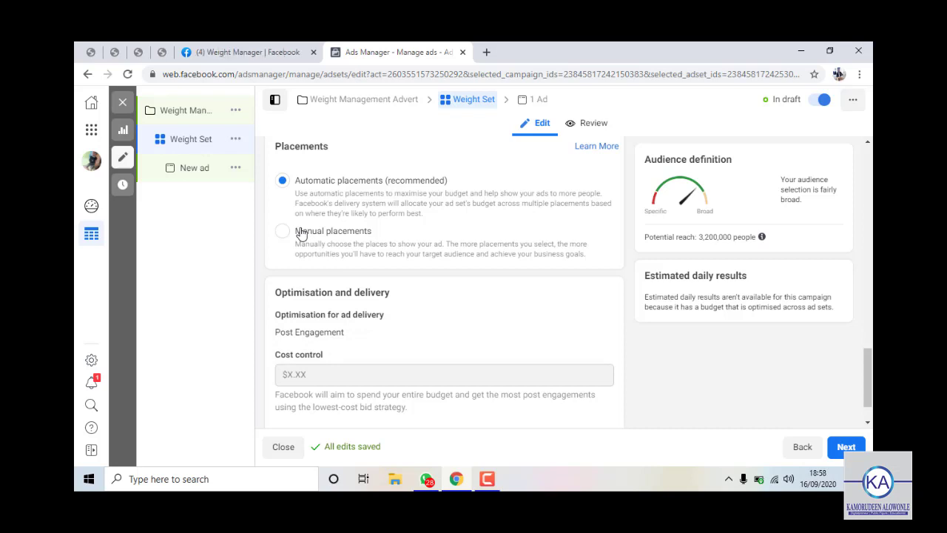
pyautogui.click(302, 234)
pyautogui.scroll(-3, 340, 300)
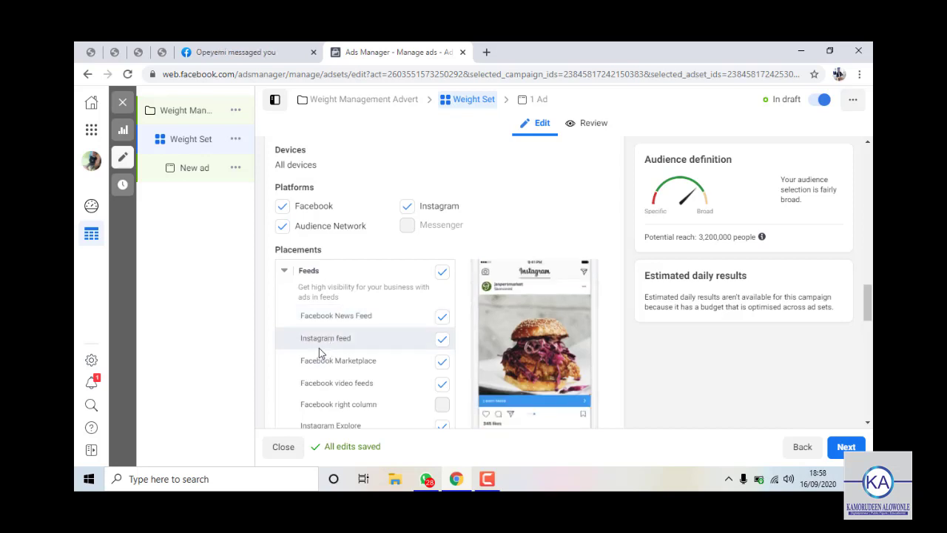
pyautogui.scroll(-1, 319, 347)
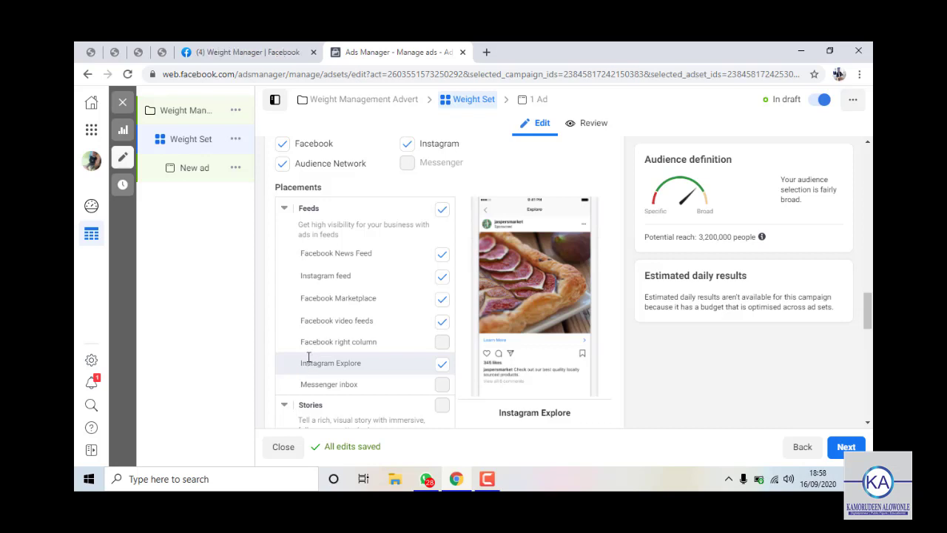
pyautogui.scroll(-2, 310, 361)
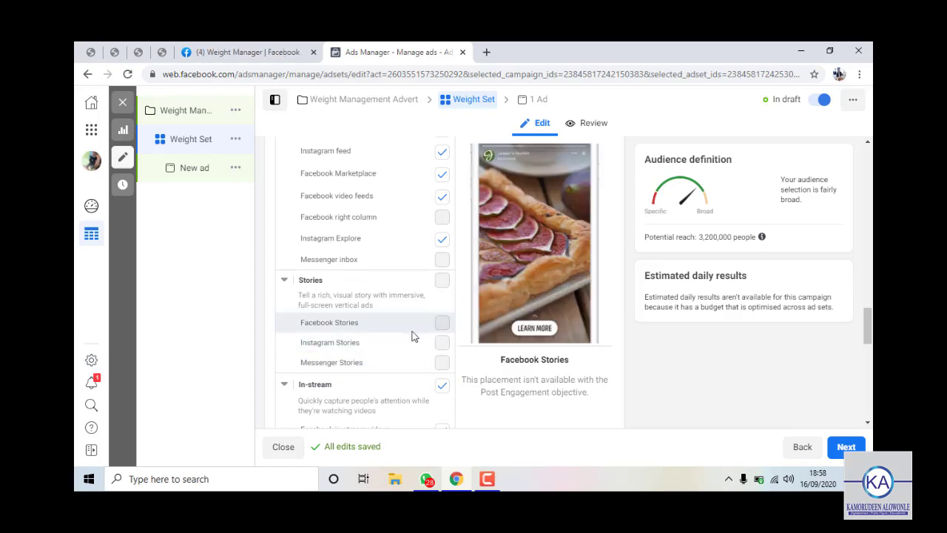
pyautogui.scroll(-1, 388, 361)
pyautogui.scroll(6, 446, 330)
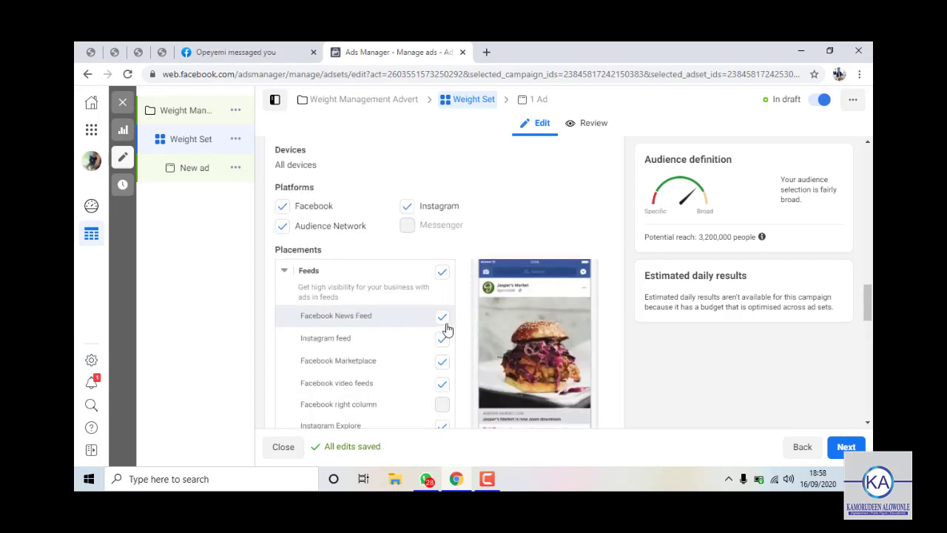
pyautogui.scroll(-3, 447, 330)
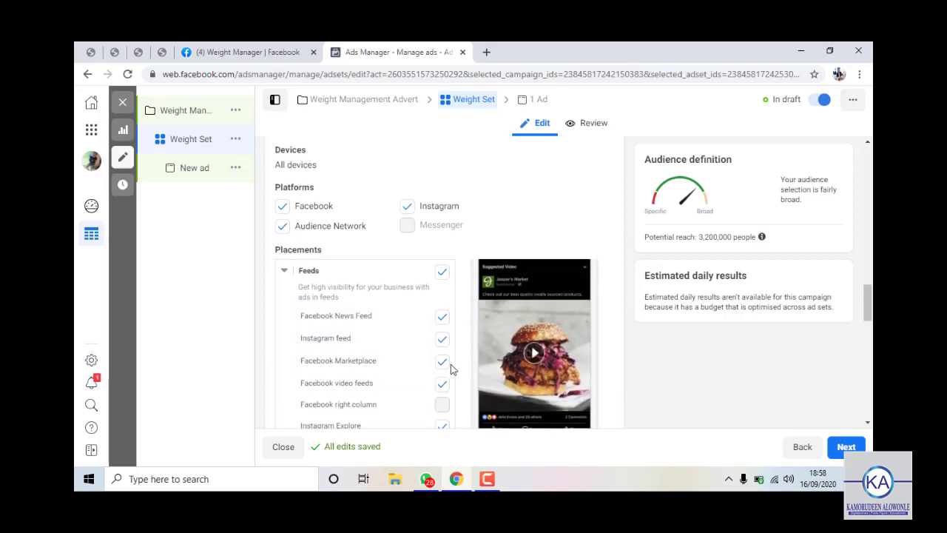
pyautogui.scroll(-1, 388, 392)
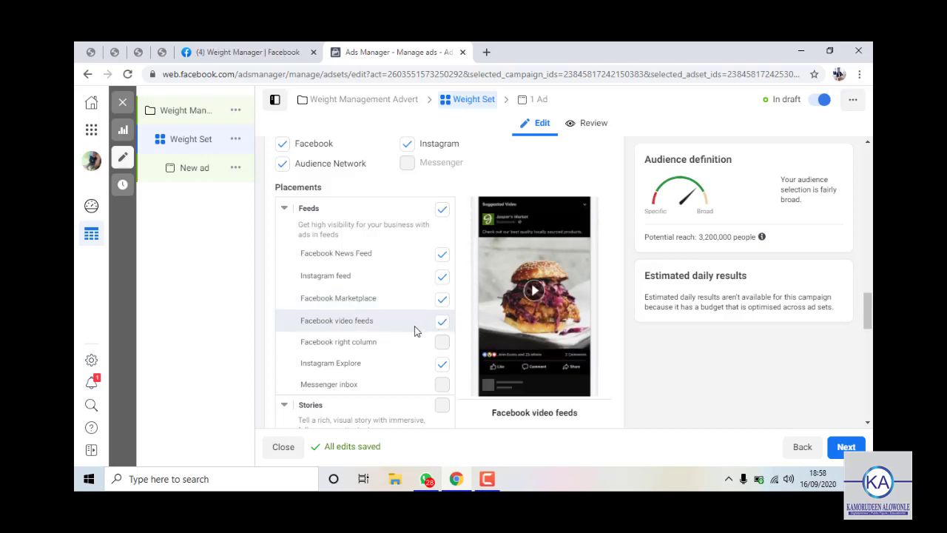
pyautogui.scroll(1, 408, 329)
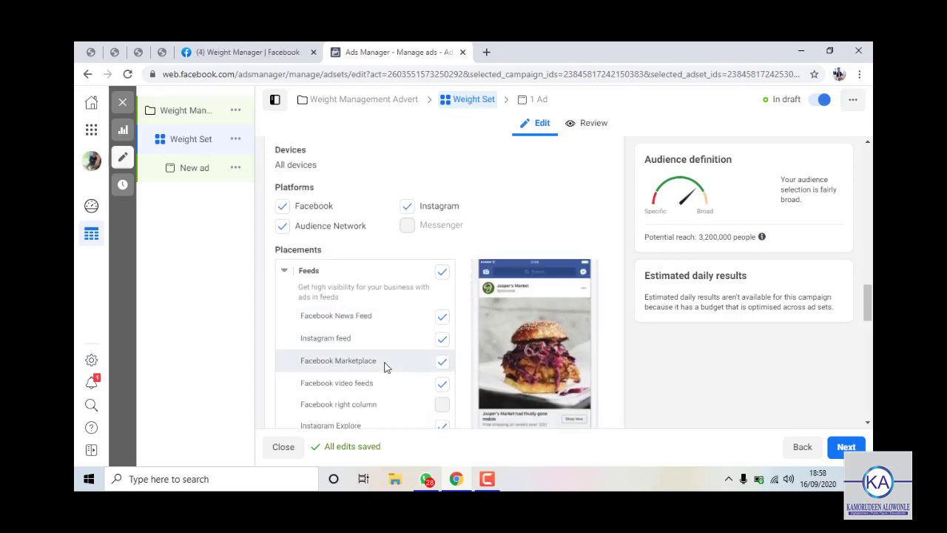
pyautogui.scroll(-1, 402, 385)
pyautogui.scroll(-1, 400, 385)
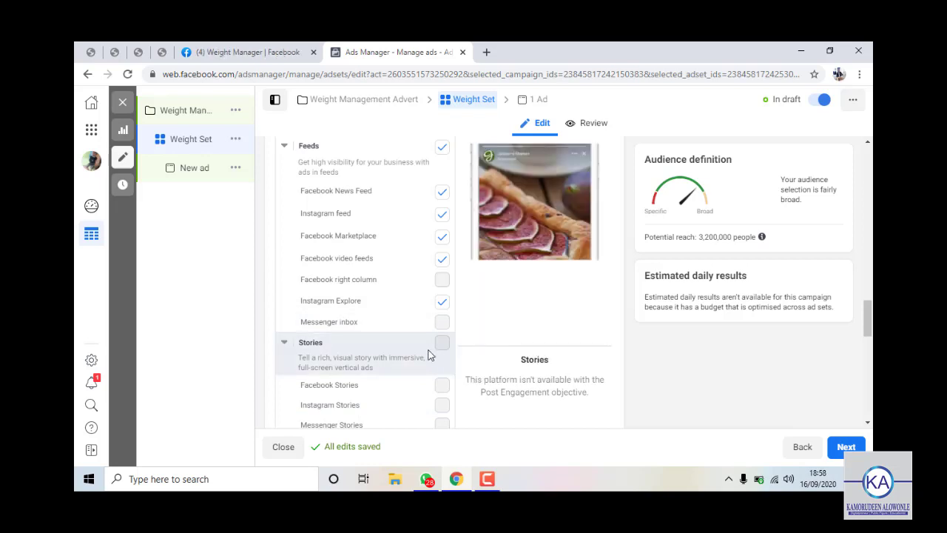
# Exclude Instagram Explore, then re-tick the Instagram placements group.
pyautogui.click(442, 303)
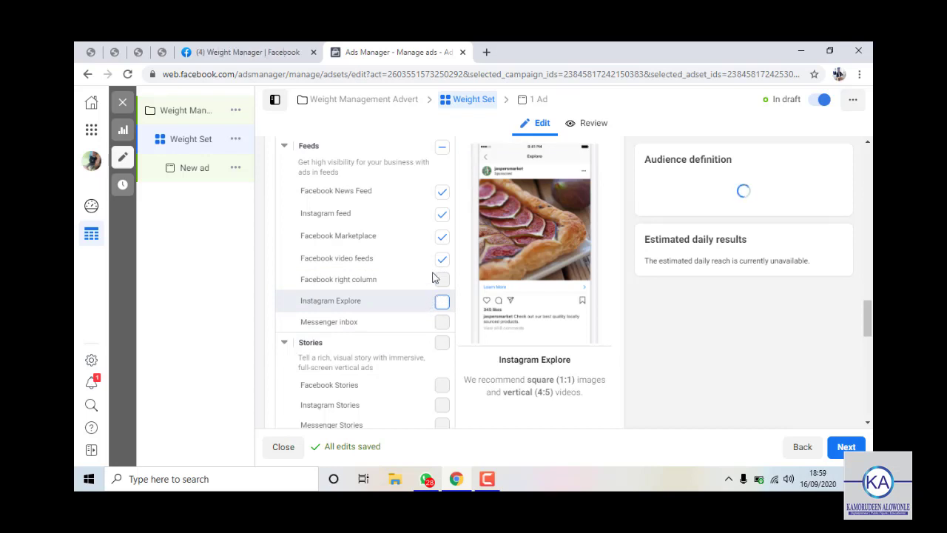
pyautogui.scroll(1, 437, 246)
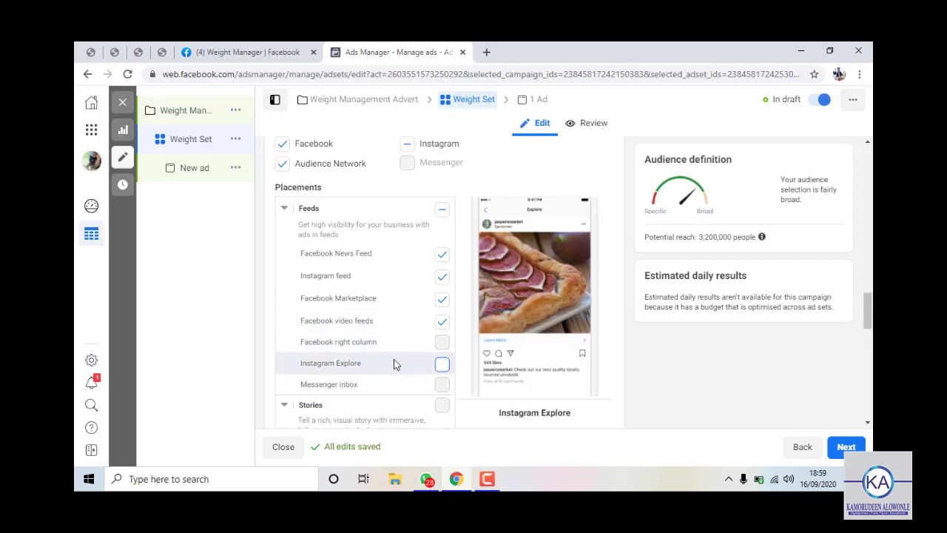
pyautogui.click(407, 145)
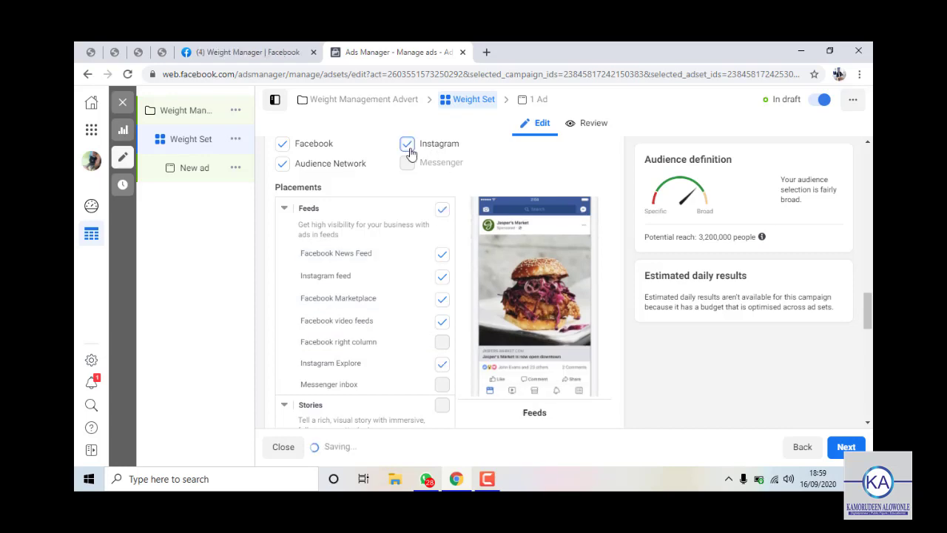
pyautogui.scroll(-10, 433, 340)
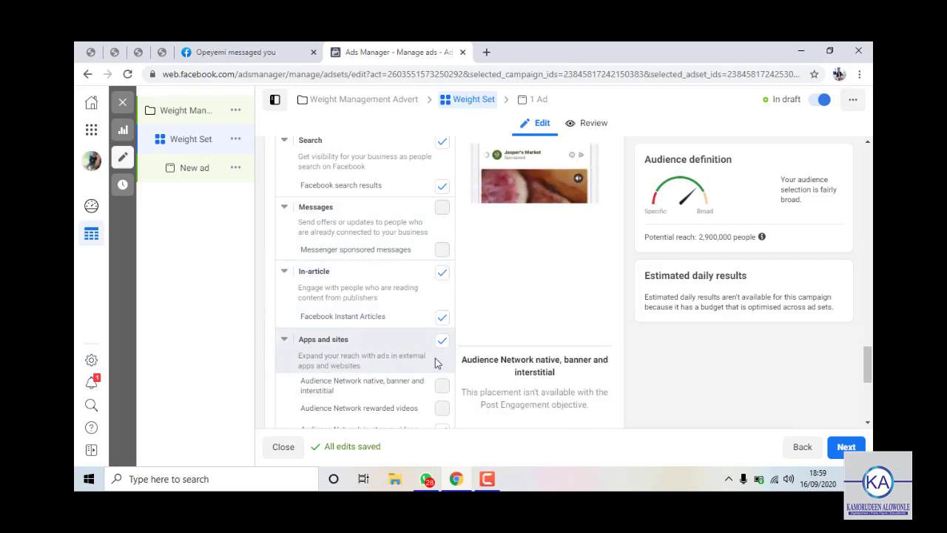
pyautogui.scroll(-2, 435, 362)
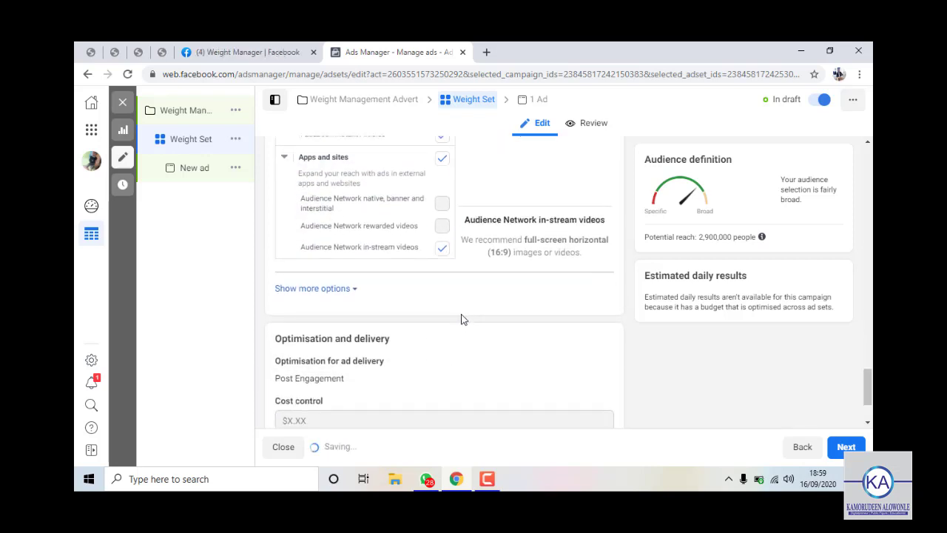
pyautogui.scroll(4, 458, 327)
pyautogui.scroll(3, 458, 326)
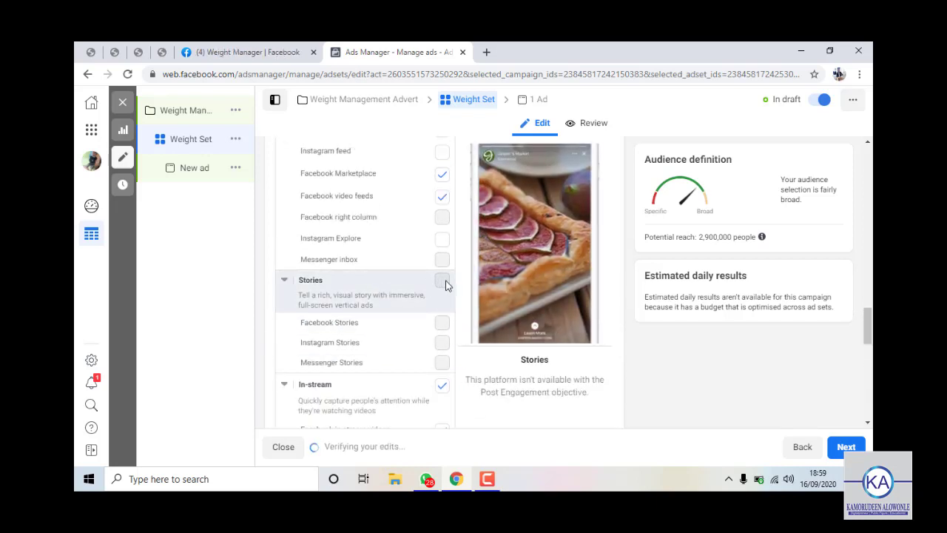
pyautogui.scroll(-1, 411, 390)
pyautogui.scroll(-10, 406, 392)
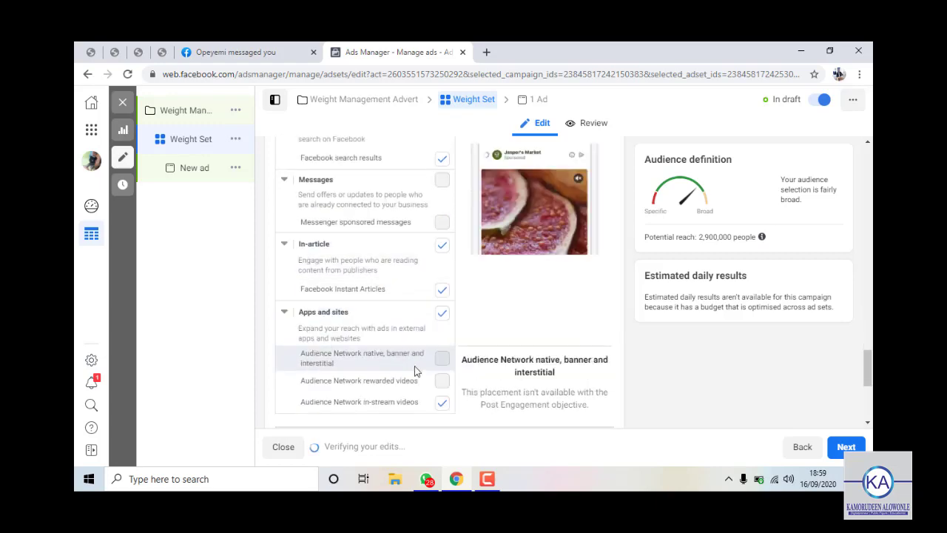
# Tick the Search placement for Facebook search results.
pyautogui.scroll(6, 465, 247)
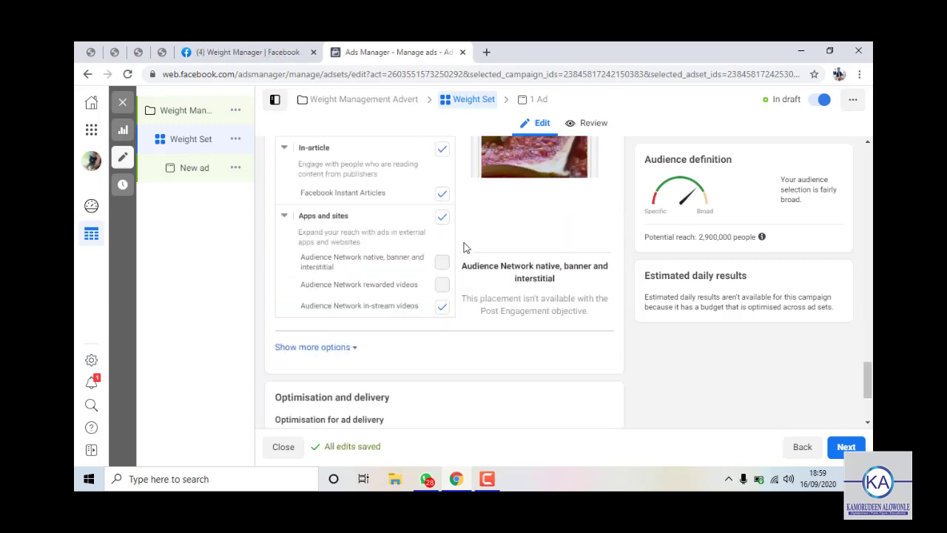
pyautogui.scroll(5, 461, 328)
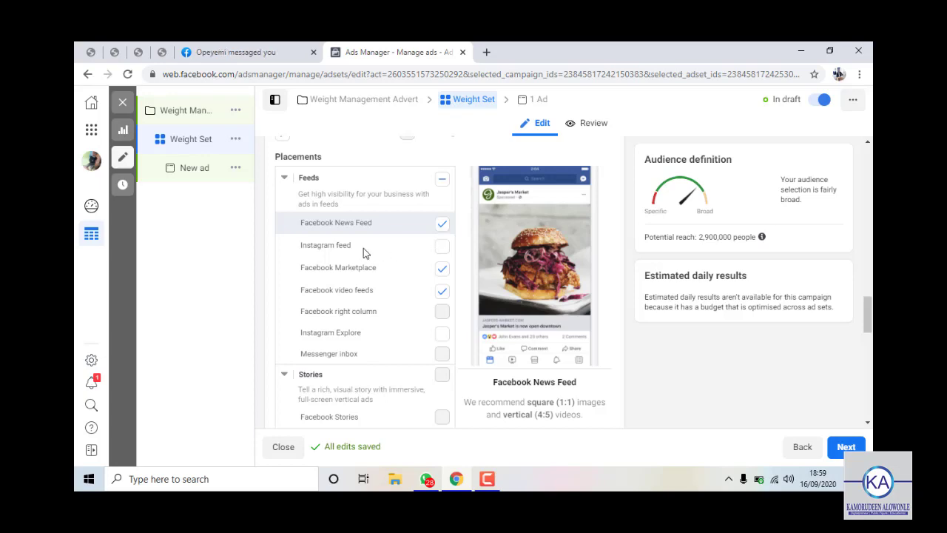
pyautogui.scroll(-3, 348, 295)
pyautogui.scroll(4, 346, 308)
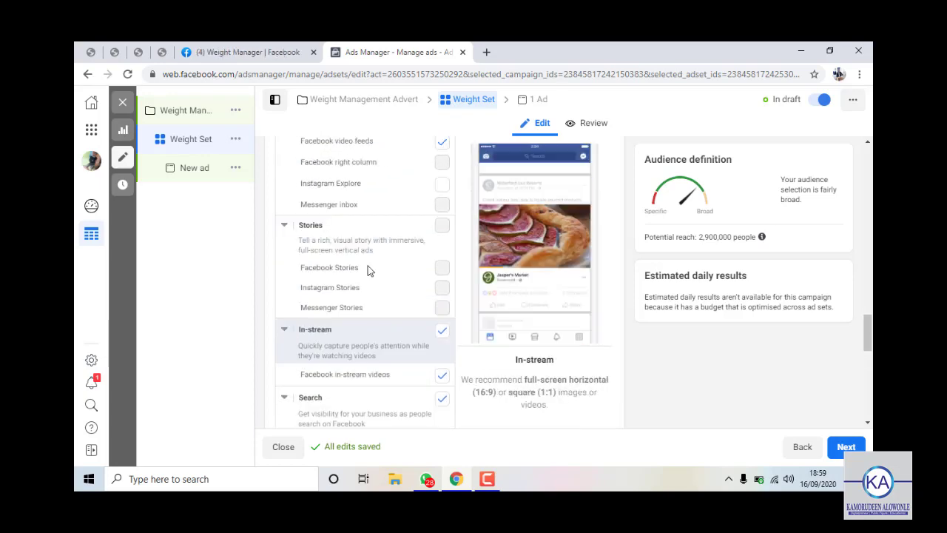
pyautogui.scroll(-10, 356, 265)
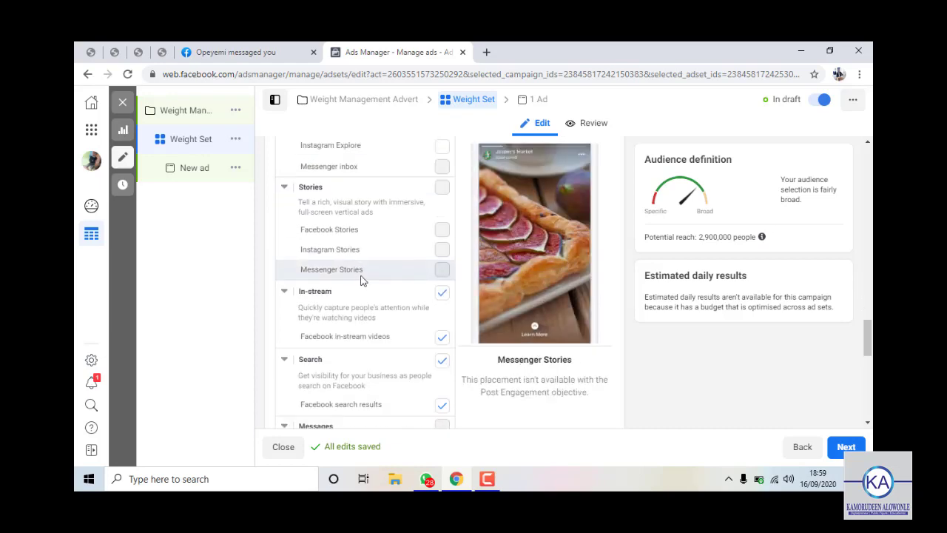
pyautogui.scroll(-3, 365, 287)
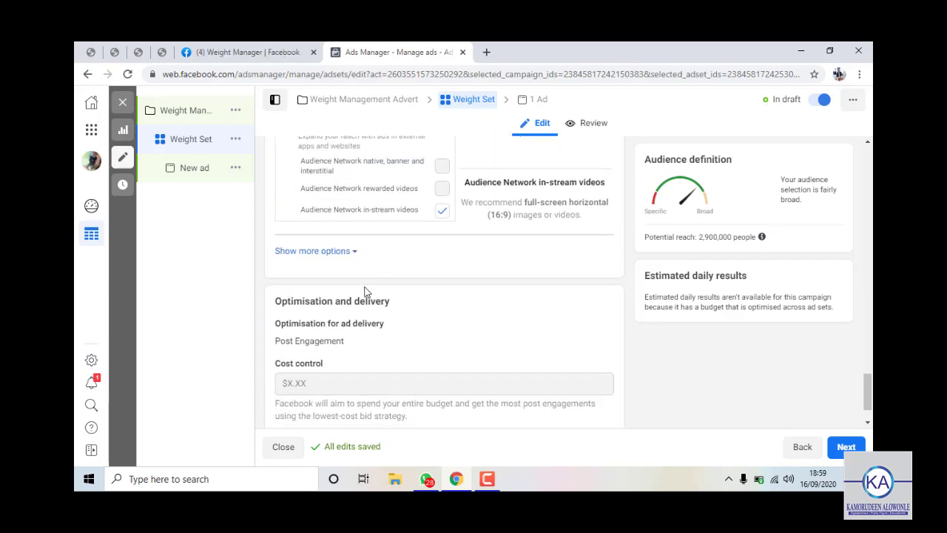
pyautogui.moveTo(399, 261)
pyautogui.scroll(3, 365, 253)
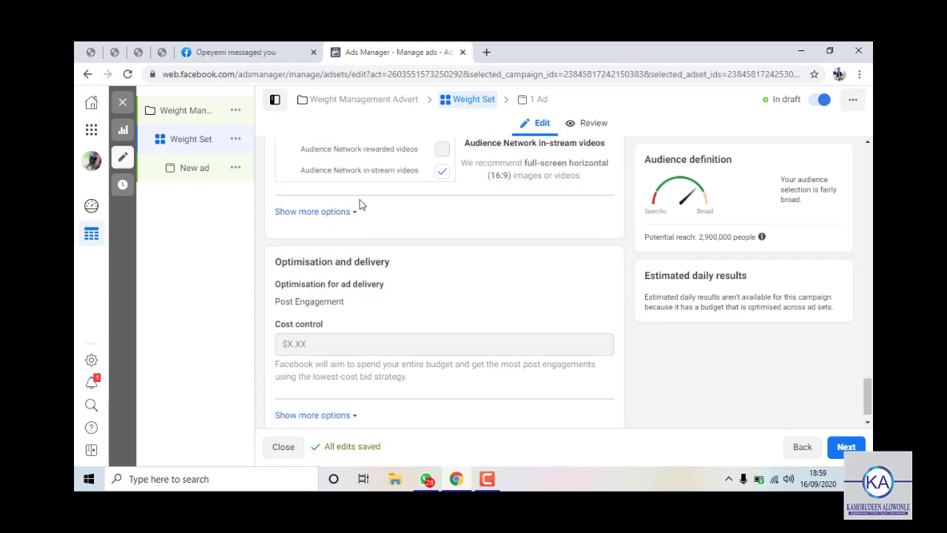
pyautogui.scroll(-3, 387, 273)
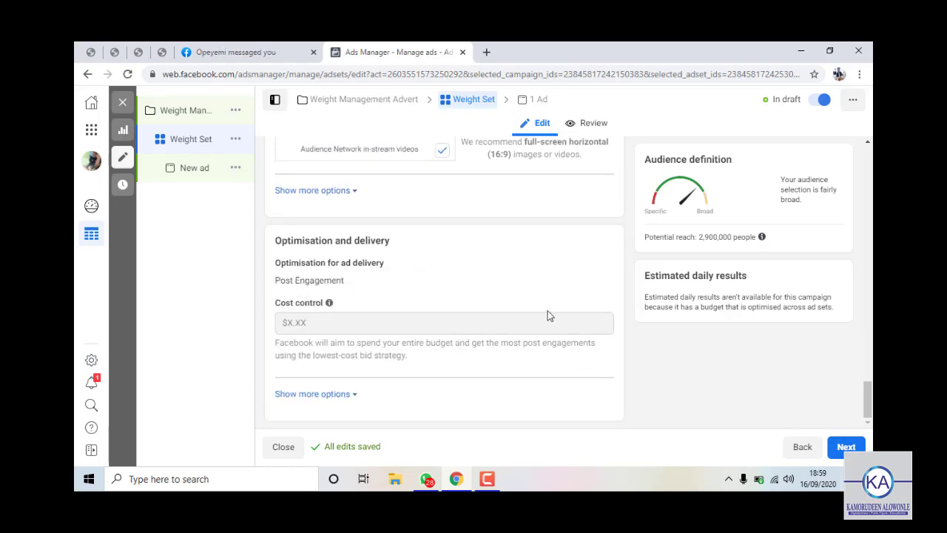
pyautogui.scroll(5, 455, 290)
pyautogui.click(442, 234)
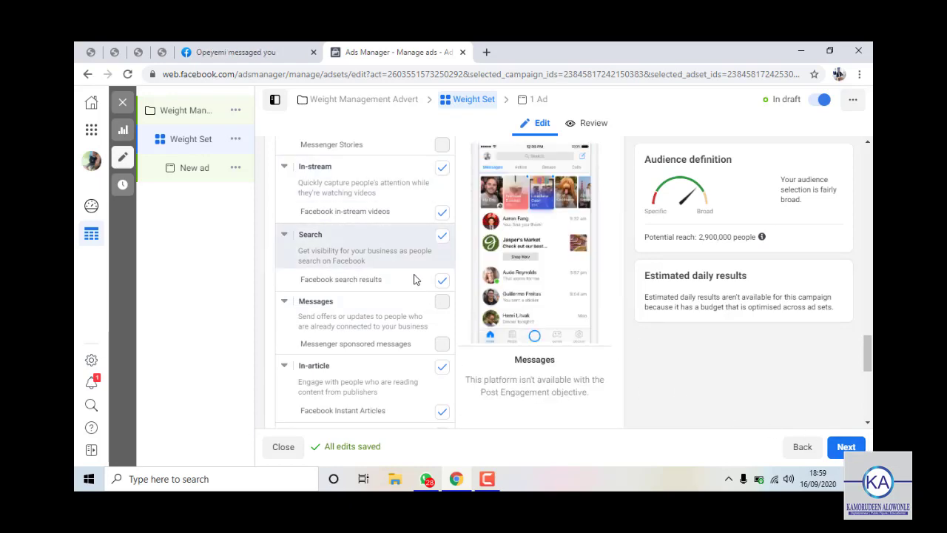
pyautogui.scroll(-1, 414, 277)
# Continue to the ad and rename it 'weight Ad'.
pyautogui.click(844, 451)
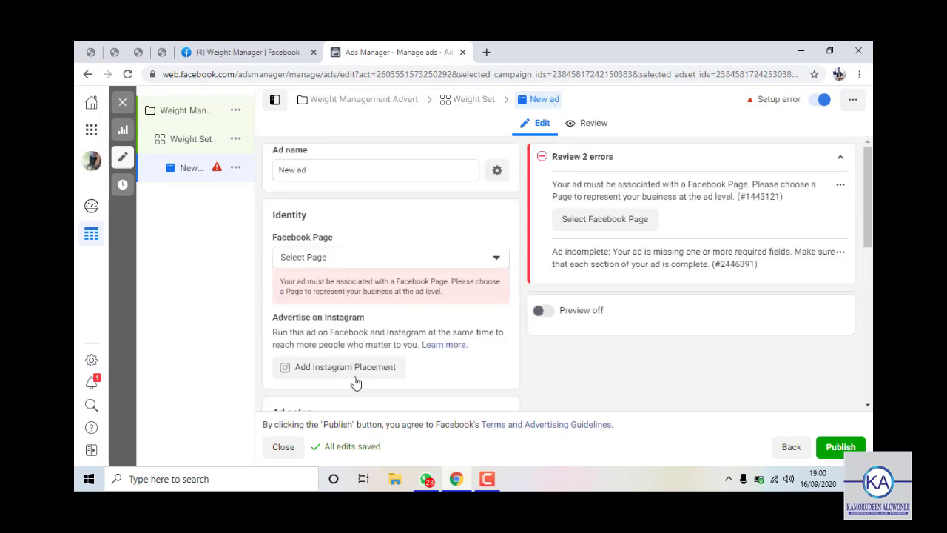
pyautogui.tripleClick(342, 181)
pyautogui.write('weight')
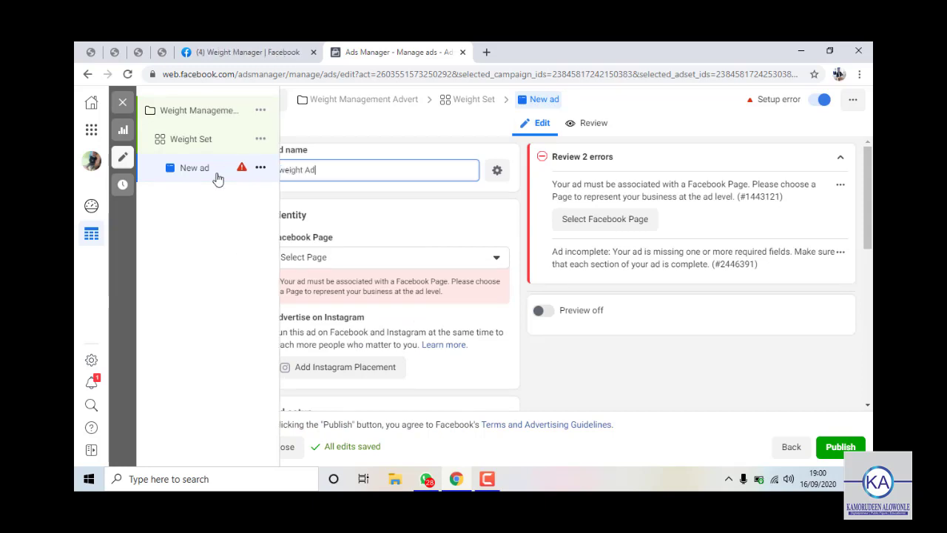
pyautogui.click(481, 243)
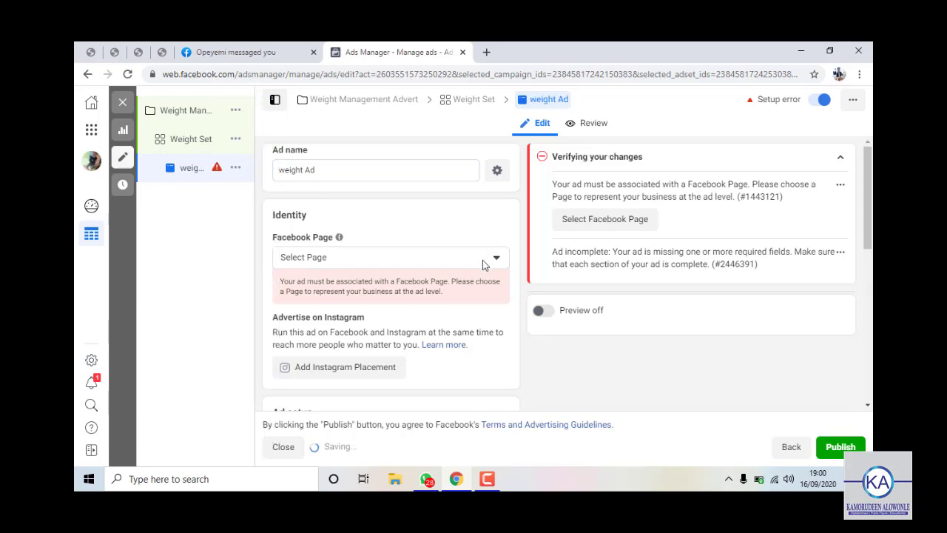
# Set the ad's Facebook Page to Weight Manager from the Personal group.
pyautogui.click(330, 258)
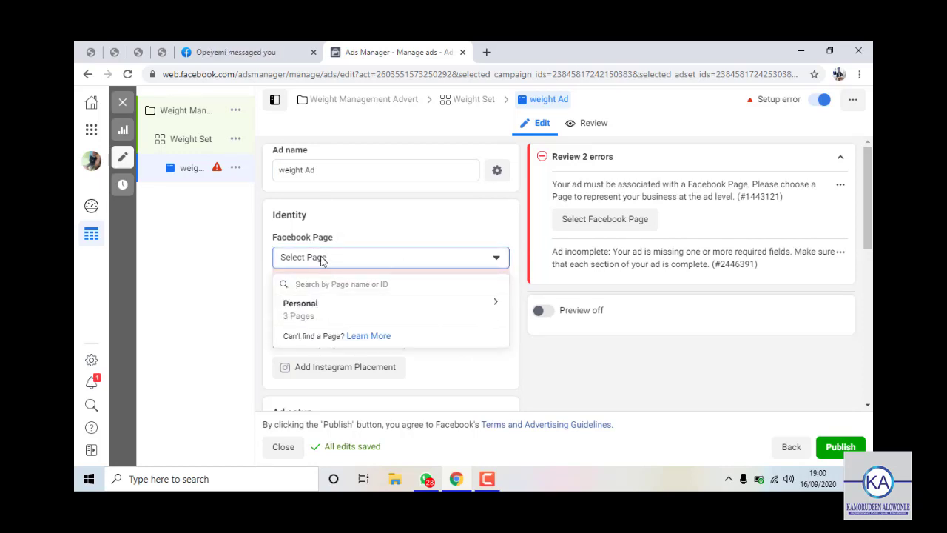
pyautogui.click(313, 311)
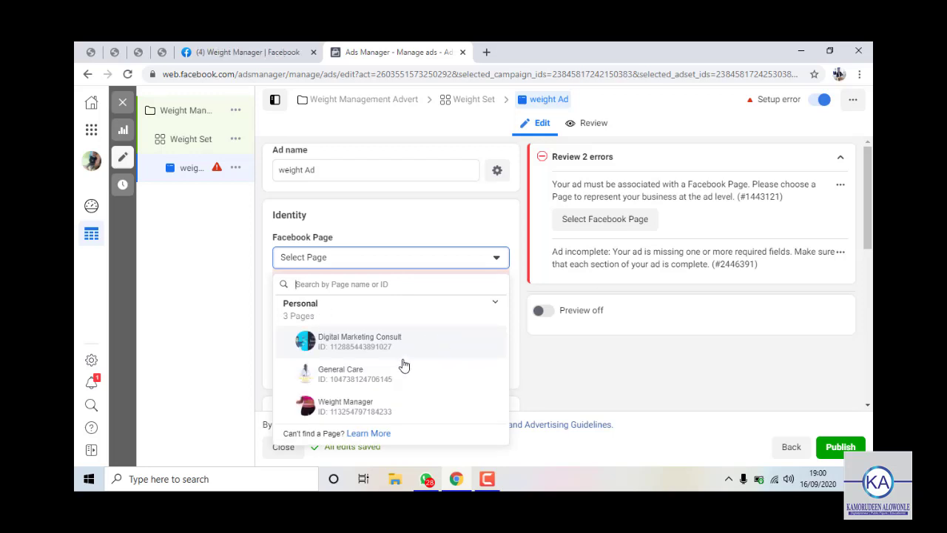
pyautogui.click(363, 409)
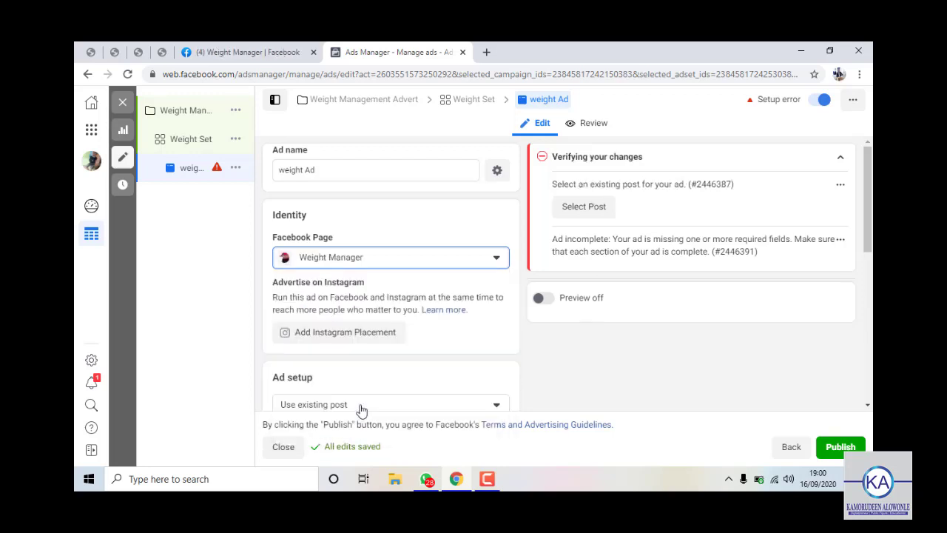
pyautogui.scroll(-3, 412, 332)
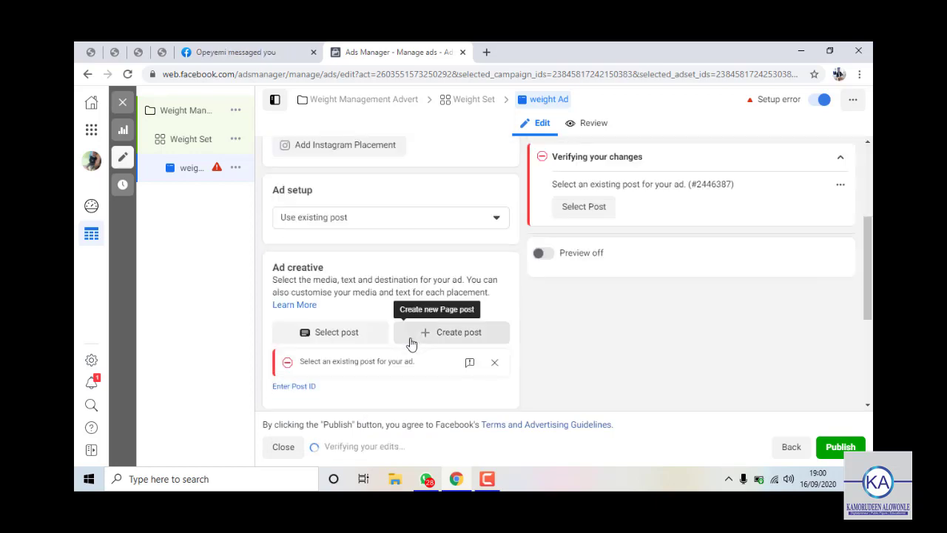
pyautogui.scroll(3, 359, 337)
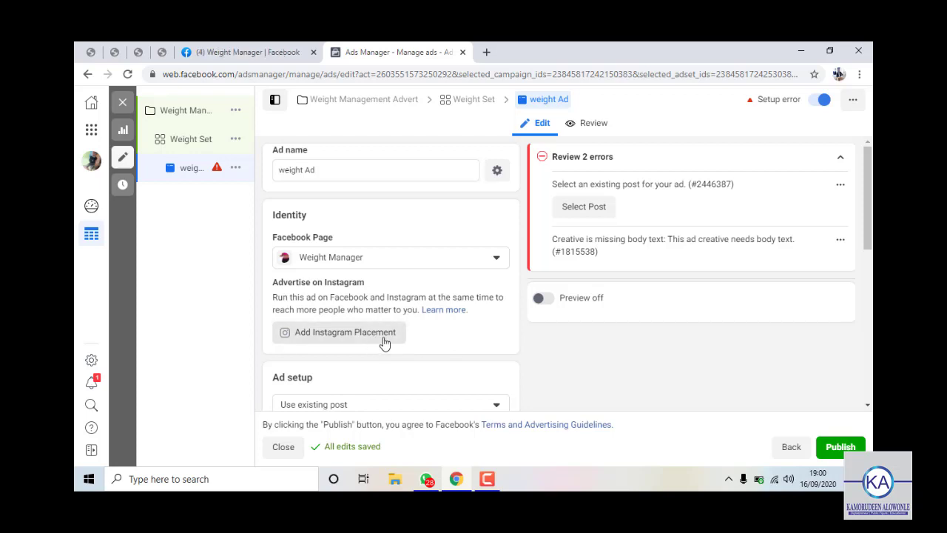
pyautogui.scroll(-1, 397, 406)
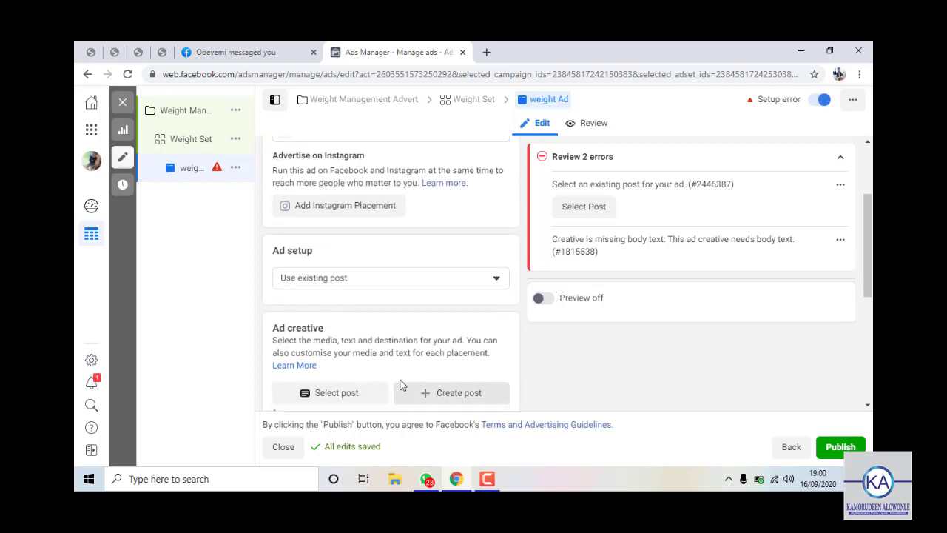
pyautogui.scroll(-1, 390, 310)
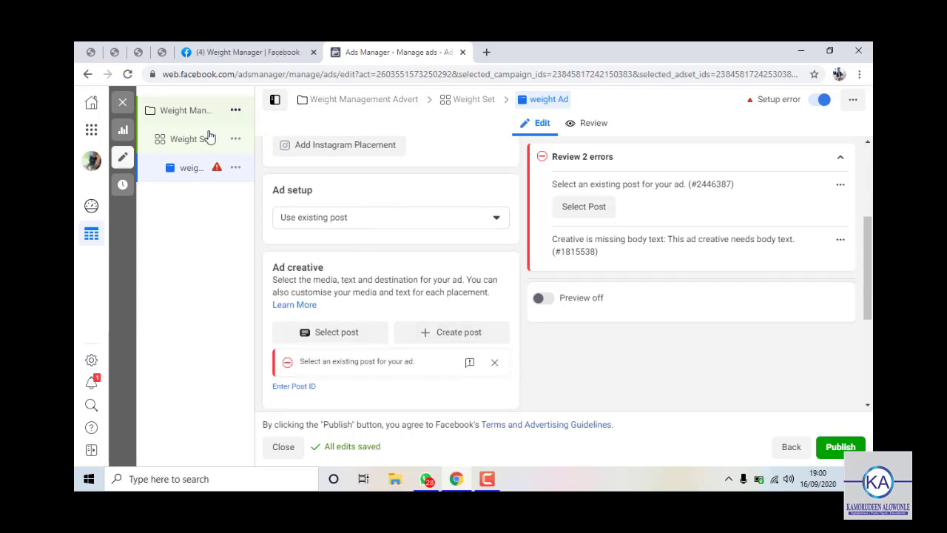
pyautogui.click(348, 225)
pyautogui.click(347, 221)
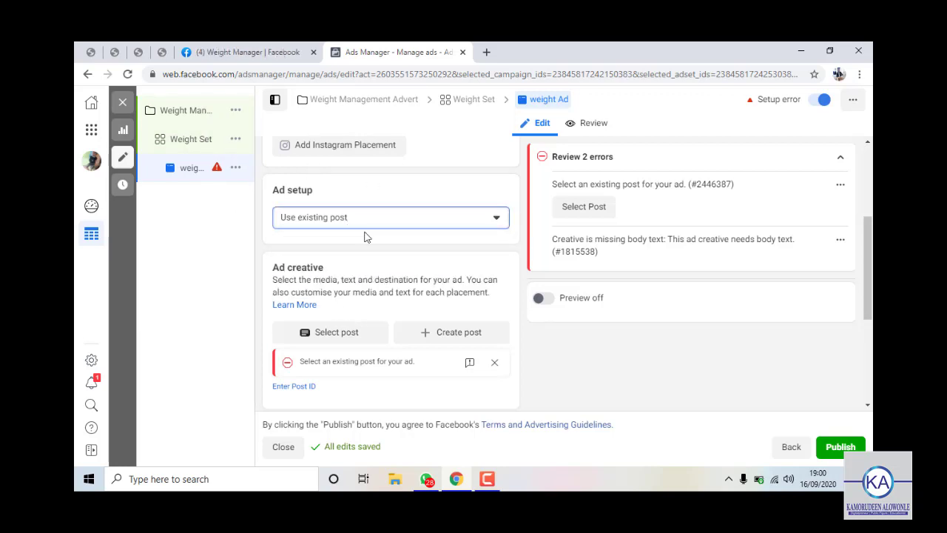
pyautogui.scroll(3, 355, 244)
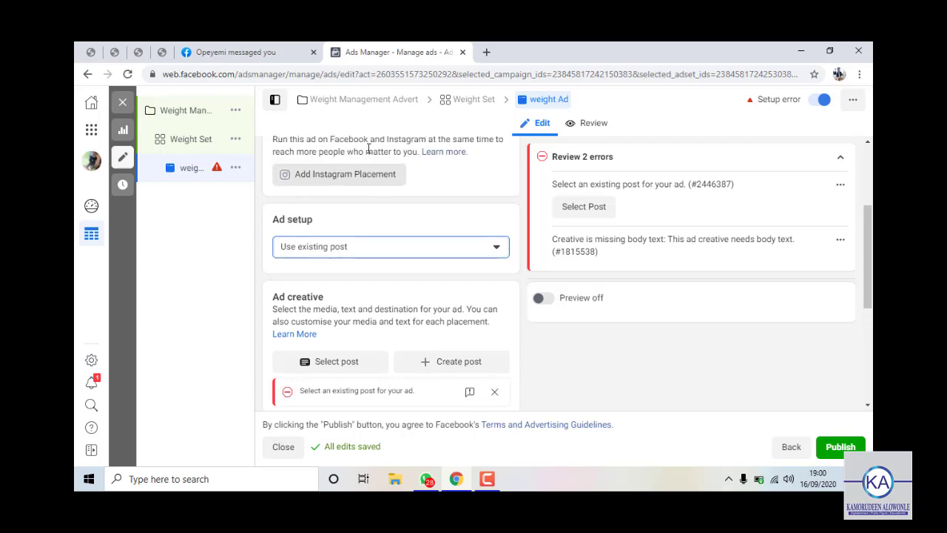
pyautogui.scroll(-2, 336, 274)
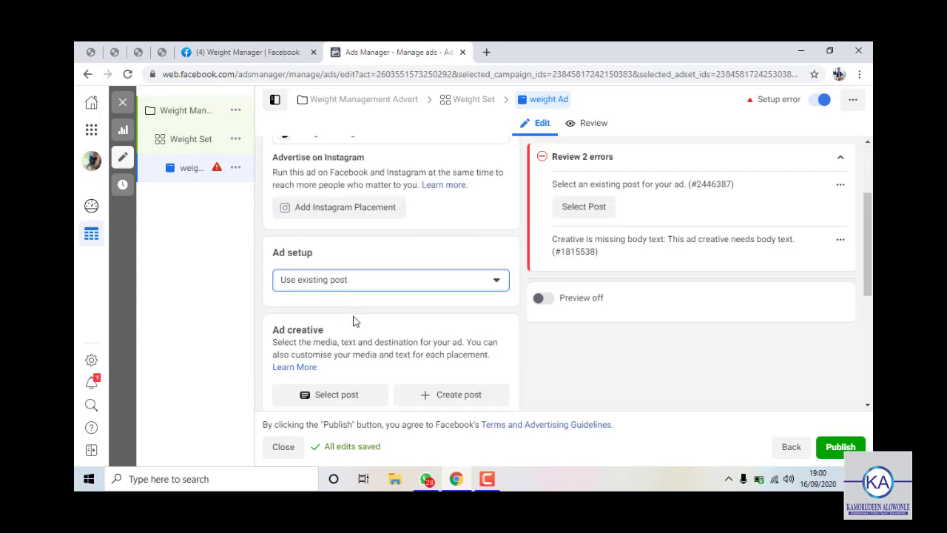
pyautogui.scroll(-3, 353, 320)
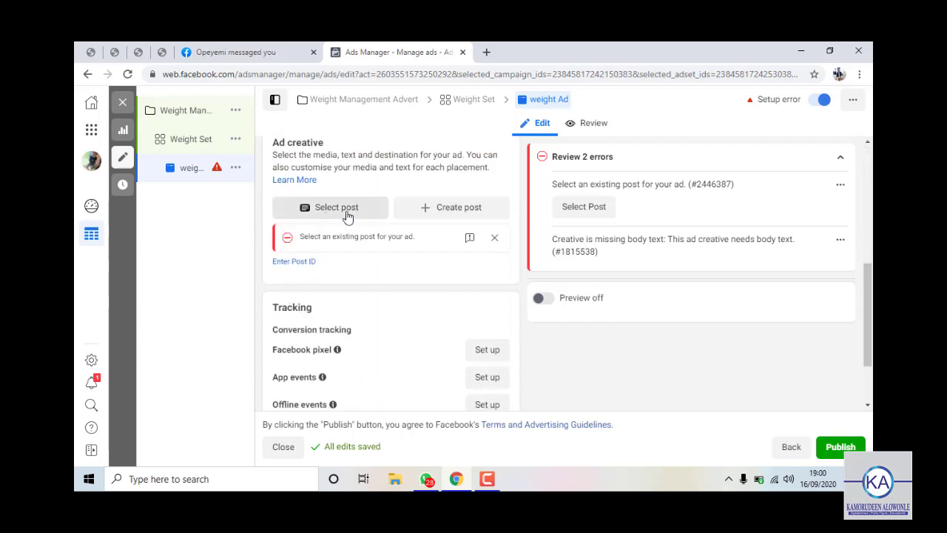
pyautogui.scroll(2, 332, 272)
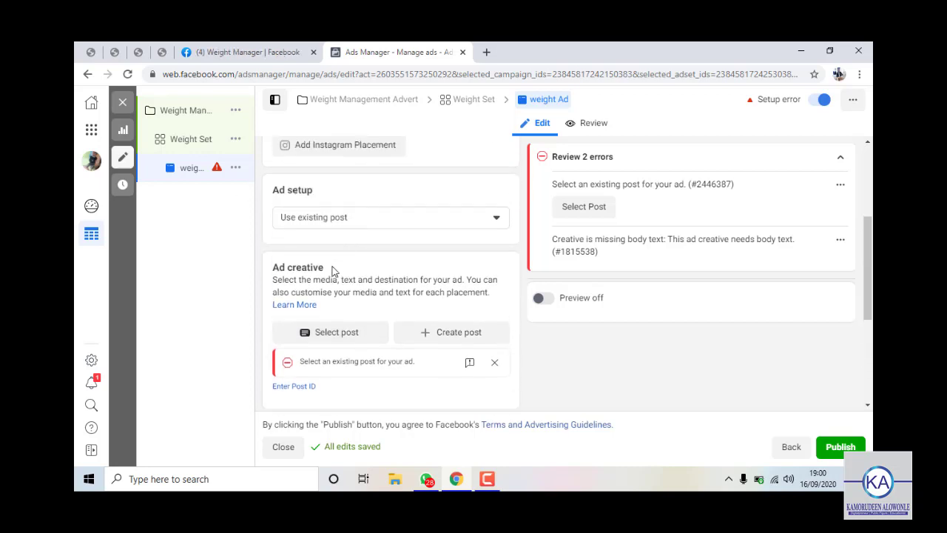
pyautogui.scroll(-1, 338, 341)
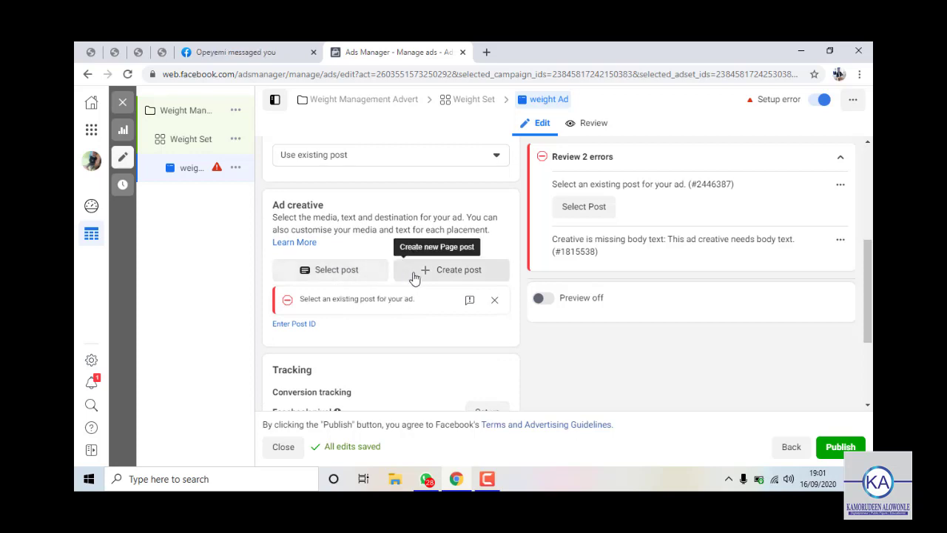
pyautogui.click(459, 277)
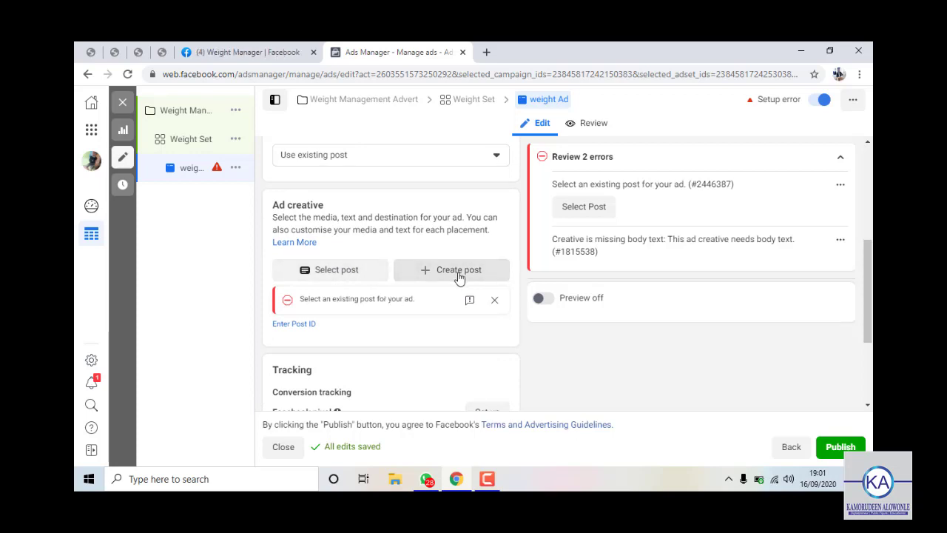
# Use the existing 'How To Shed 5 to 9kgs' Page post as the ad's creative.
pyautogui.click(328, 274)
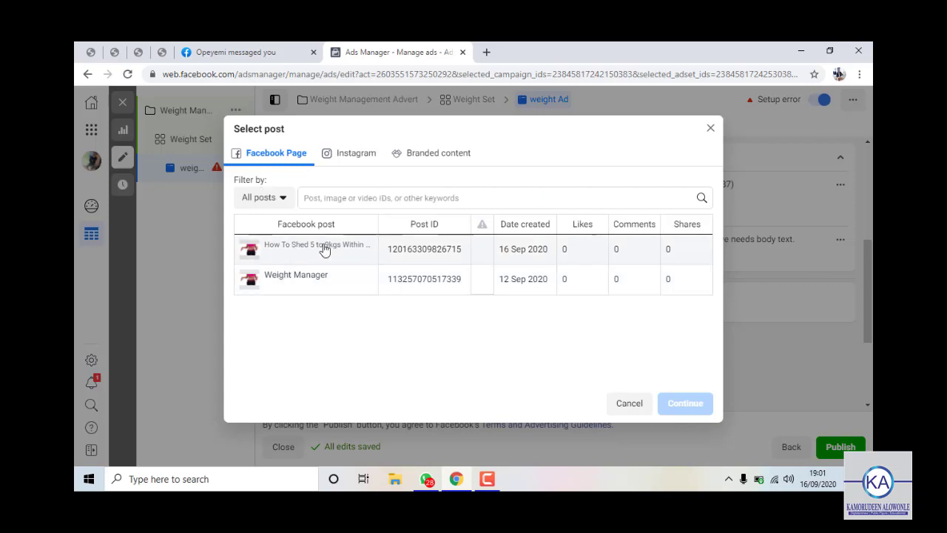
pyautogui.click(349, 249)
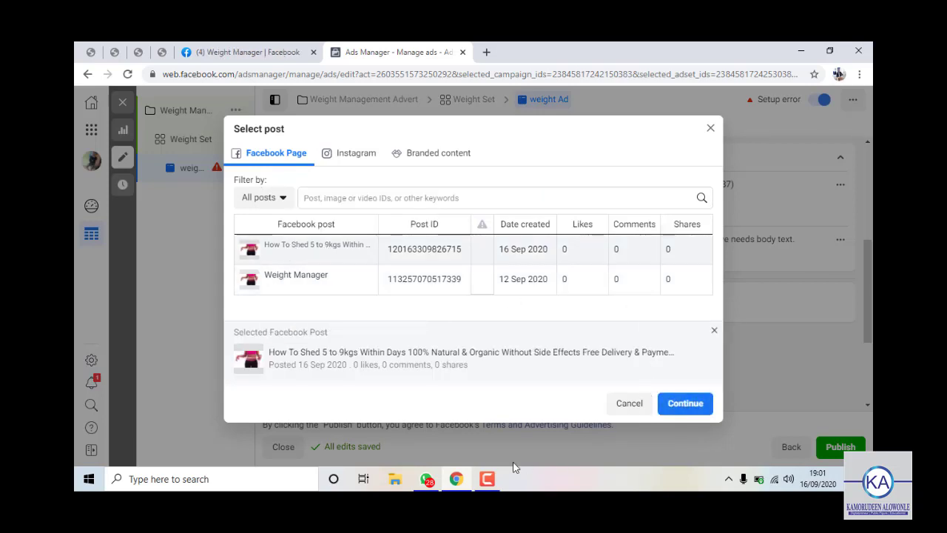
pyautogui.click(680, 404)
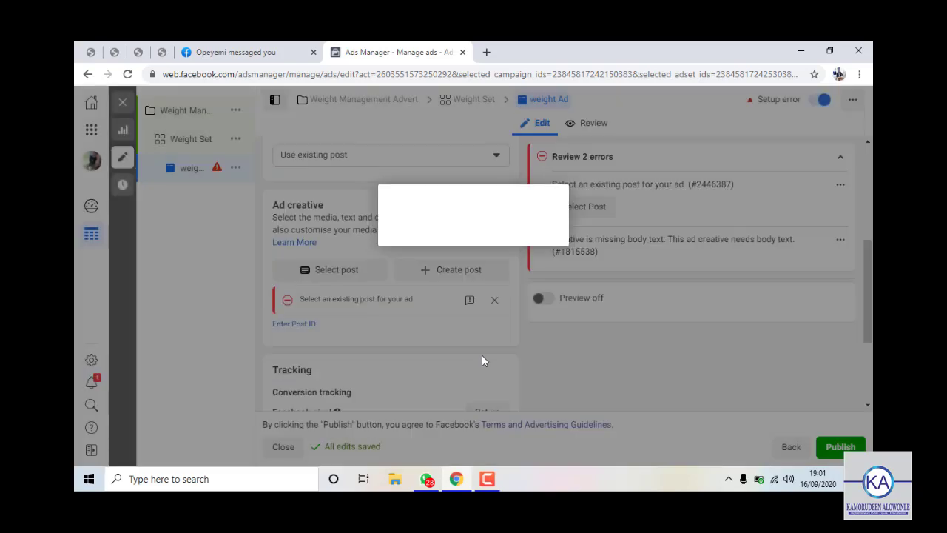
pyautogui.click(468, 270)
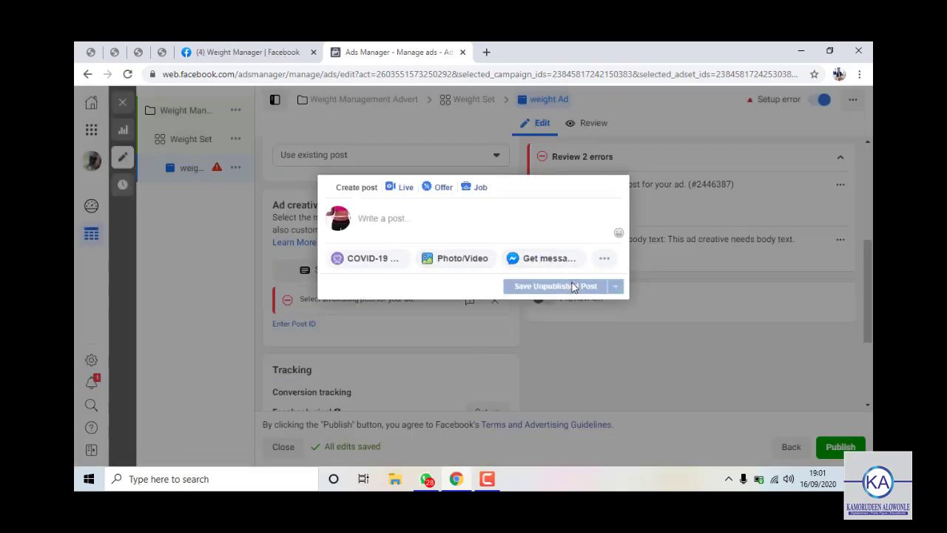
pyautogui.click(536, 330)
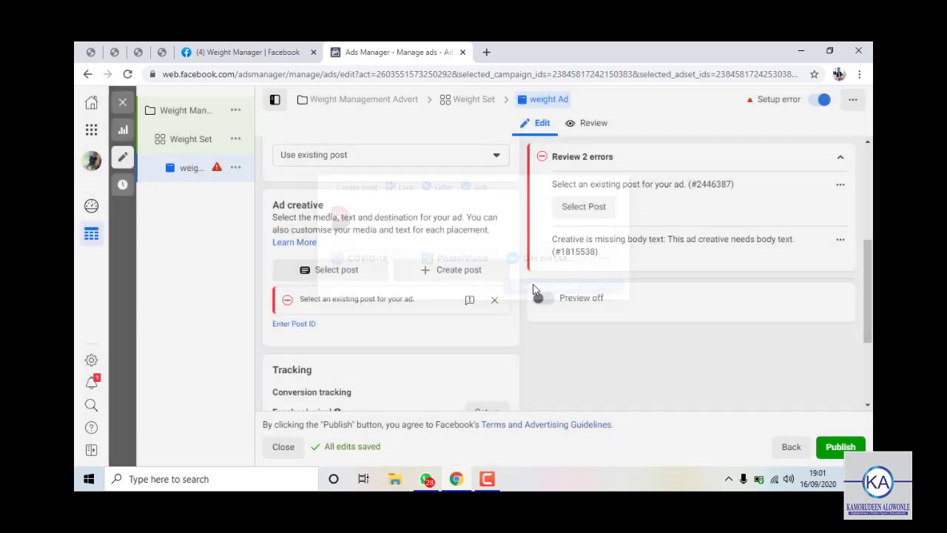
pyautogui.click(307, 276)
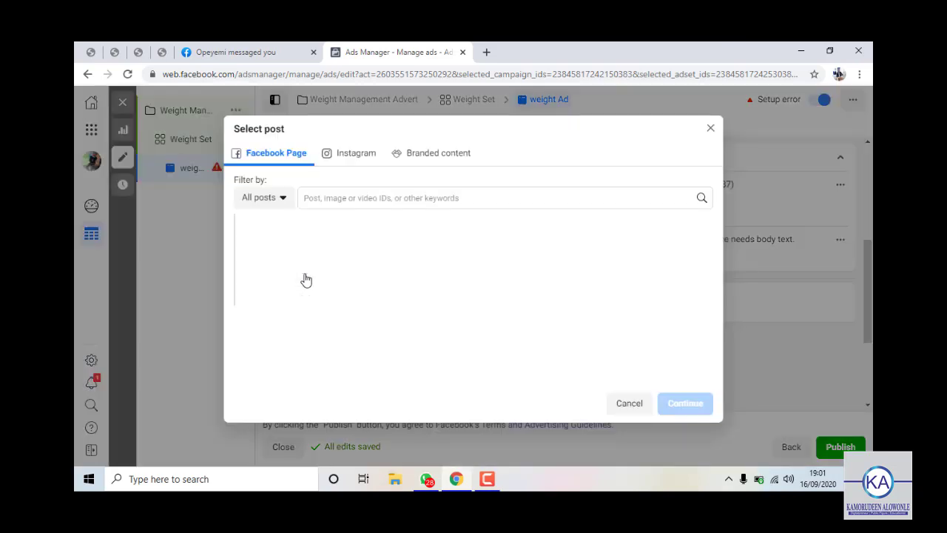
pyautogui.click(332, 253)
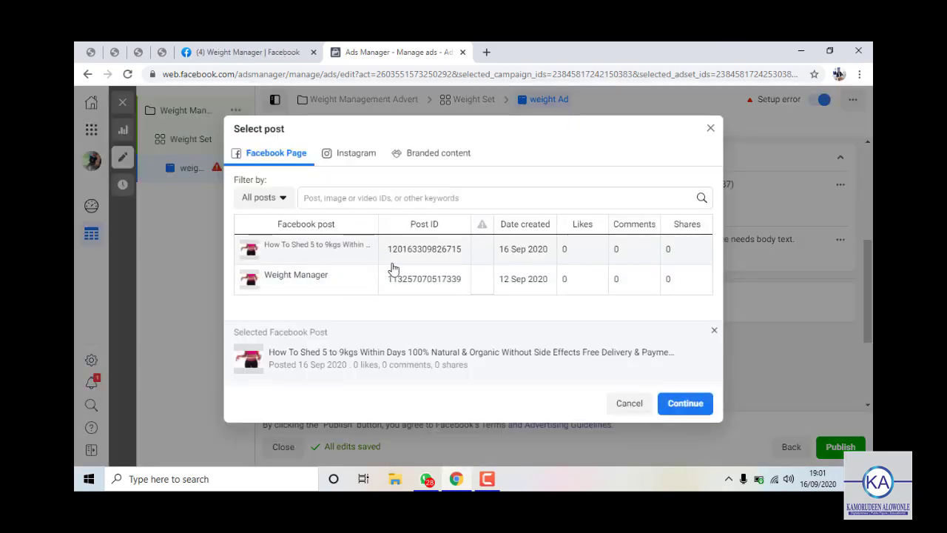
pyautogui.click(679, 402)
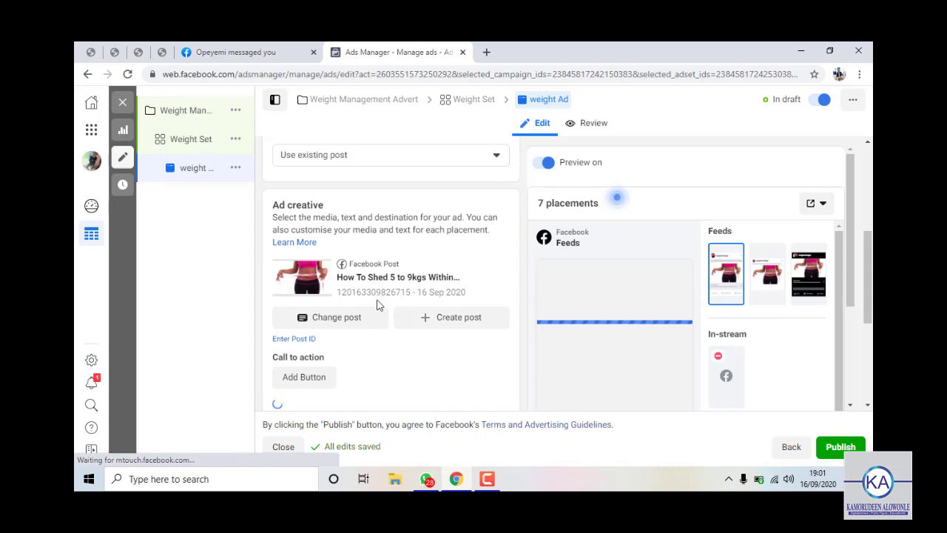
# Review the weight Ad previews across 7 placements, then start adding a call-to-action button.
pyautogui.scroll(-1, 377, 317)
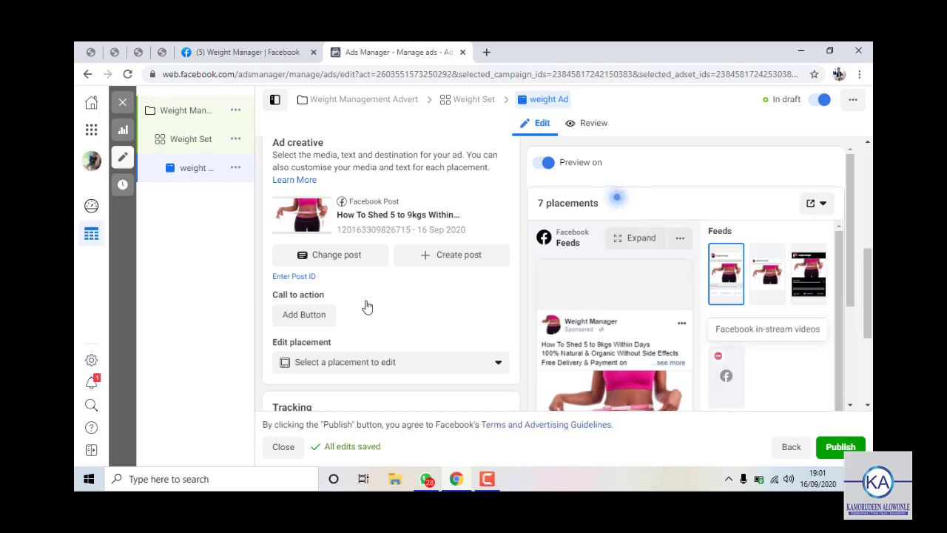
pyautogui.scroll(-1, 739, 369)
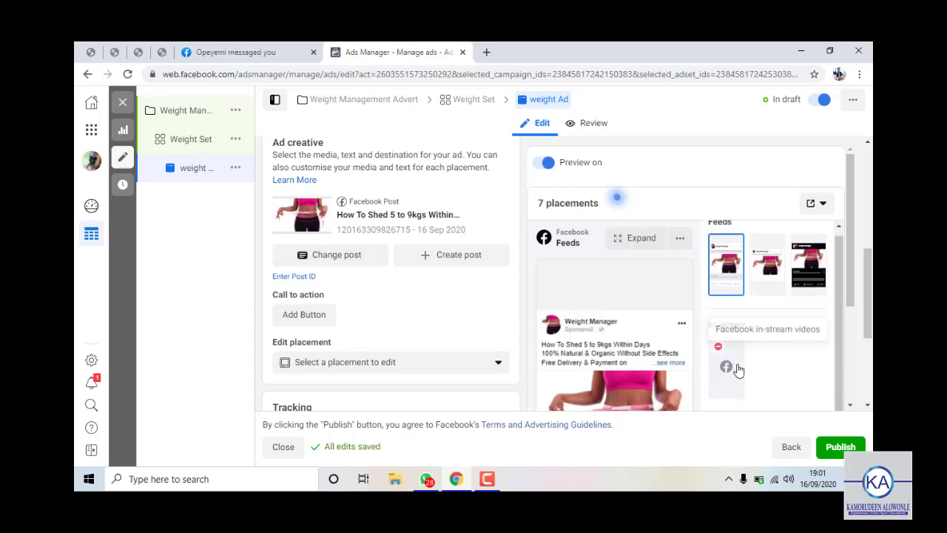
pyautogui.scroll(-3, 739, 370)
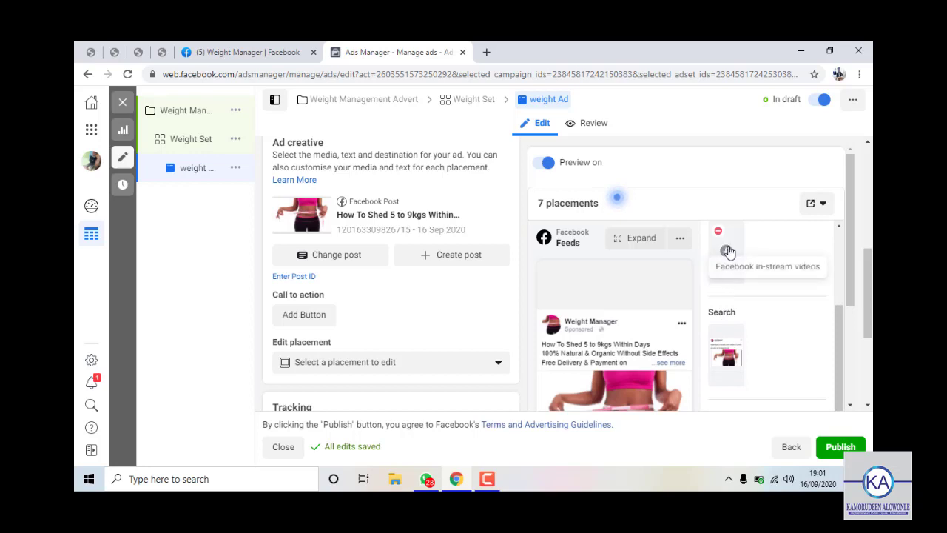
pyautogui.scroll(2, 732, 288)
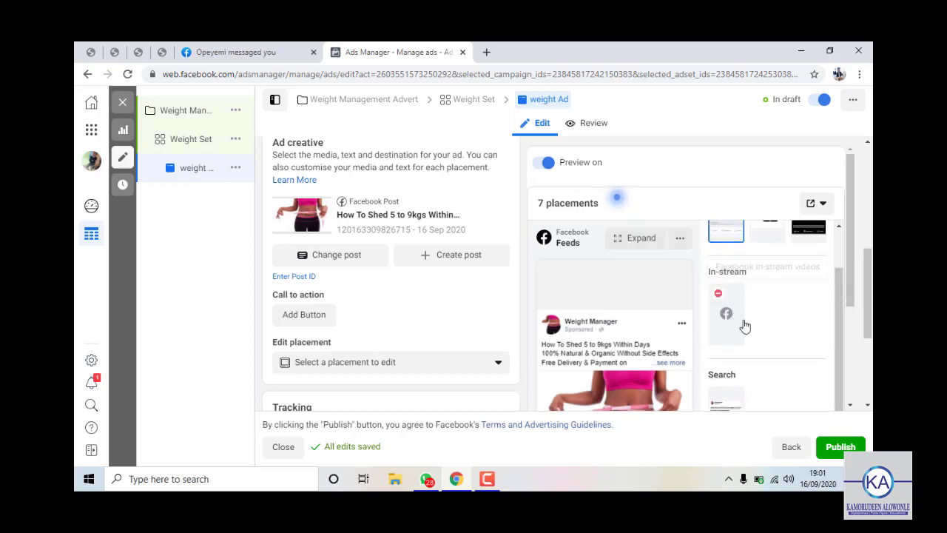
pyautogui.scroll(-1, 573, 342)
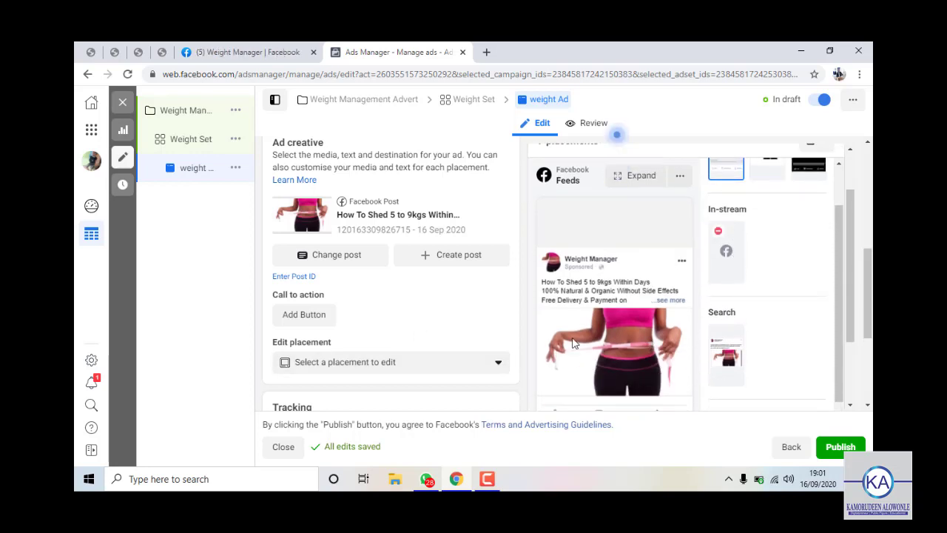
pyautogui.scroll(-2, 574, 343)
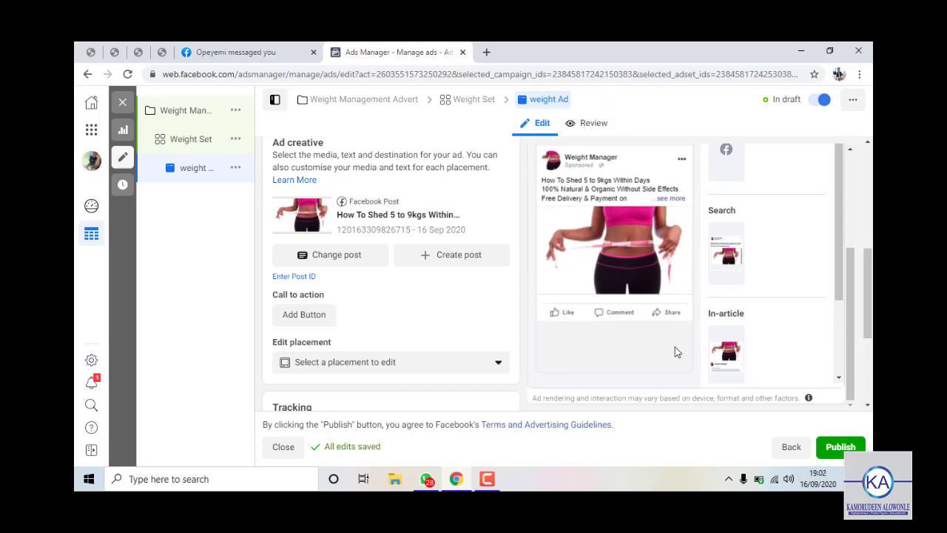
pyautogui.scroll(1, 769, 284)
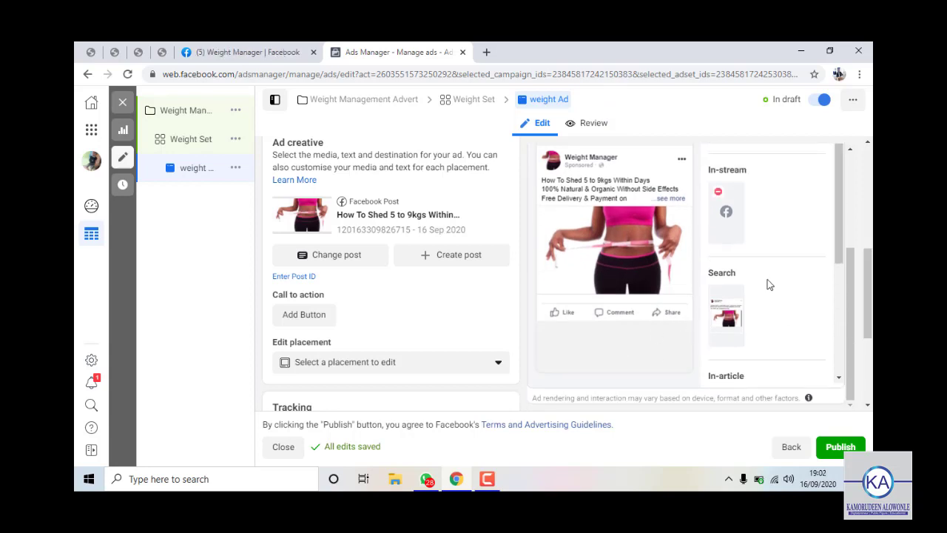
pyautogui.scroll(-3, 414, 293)
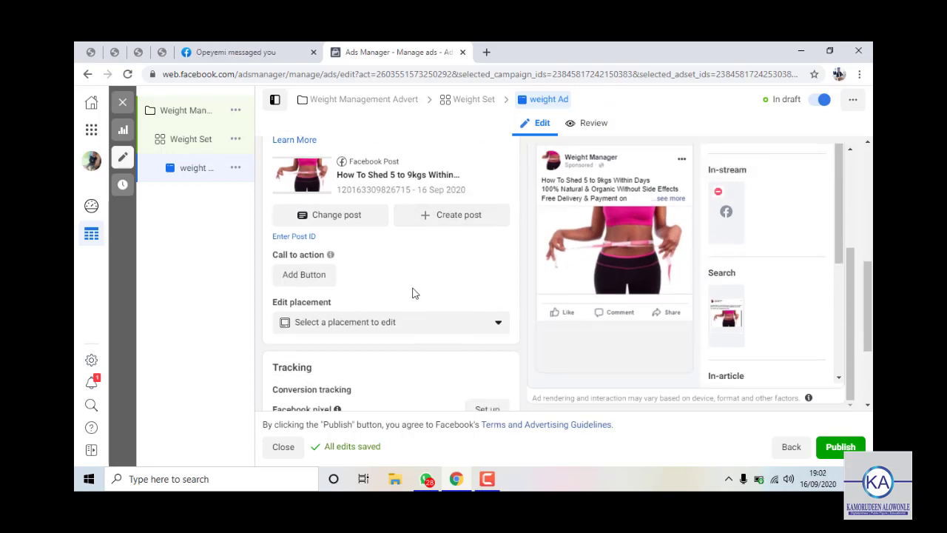
pyautogui.scroll(2, 415, 267)
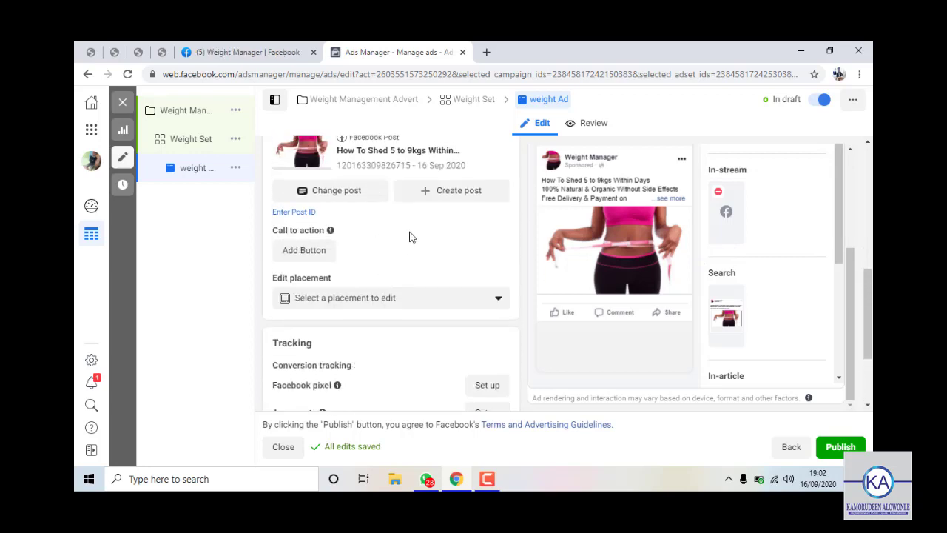
pyautogui.click(302, 250)
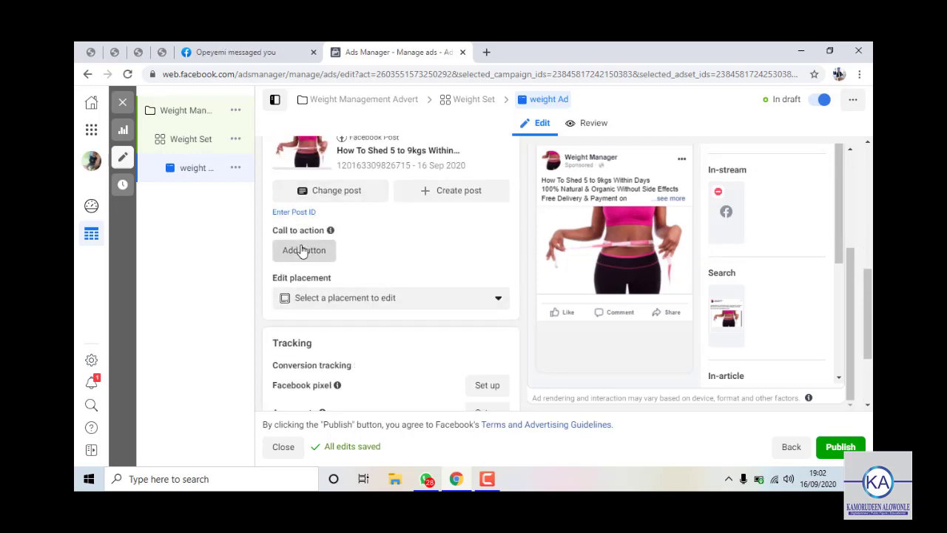
# Choose Shop Now as the post's call to action.
pyautogui.click(393, 237)
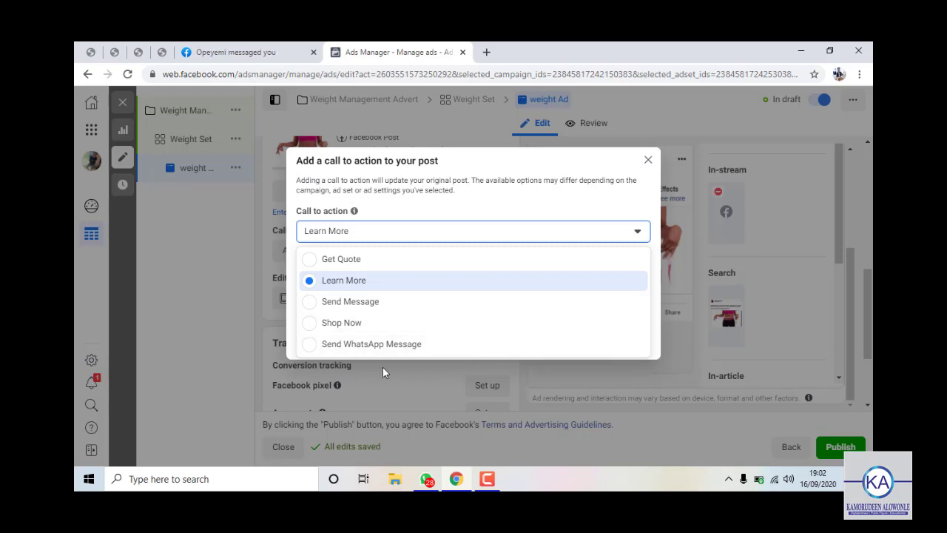
pyautogui.click(269, 357)
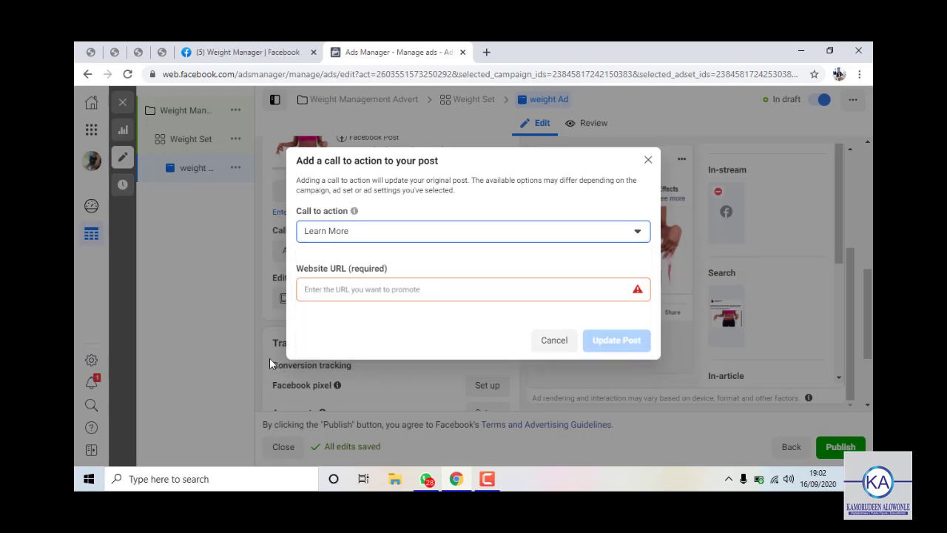
pyautogui.click(554, 340)
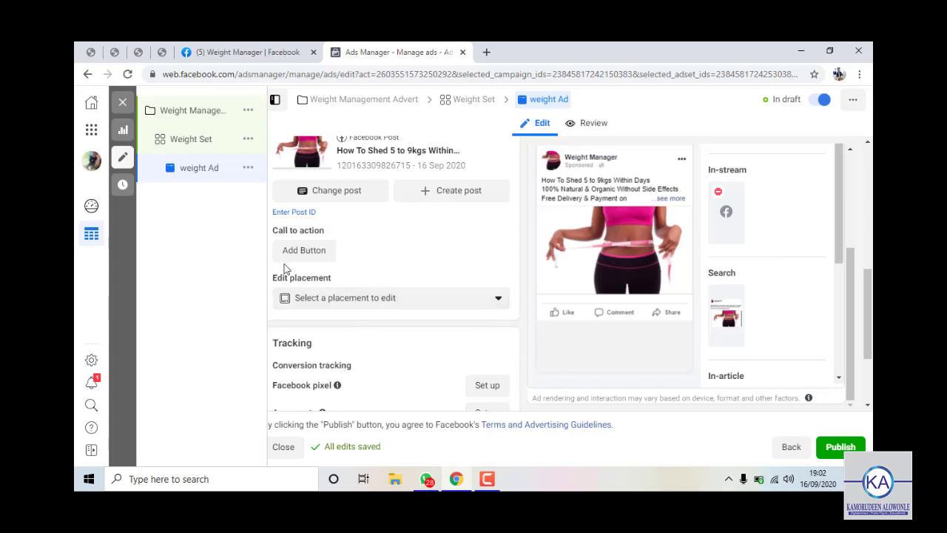
pyautogui.click(326, 253)
pyautogui.click(376, 235)
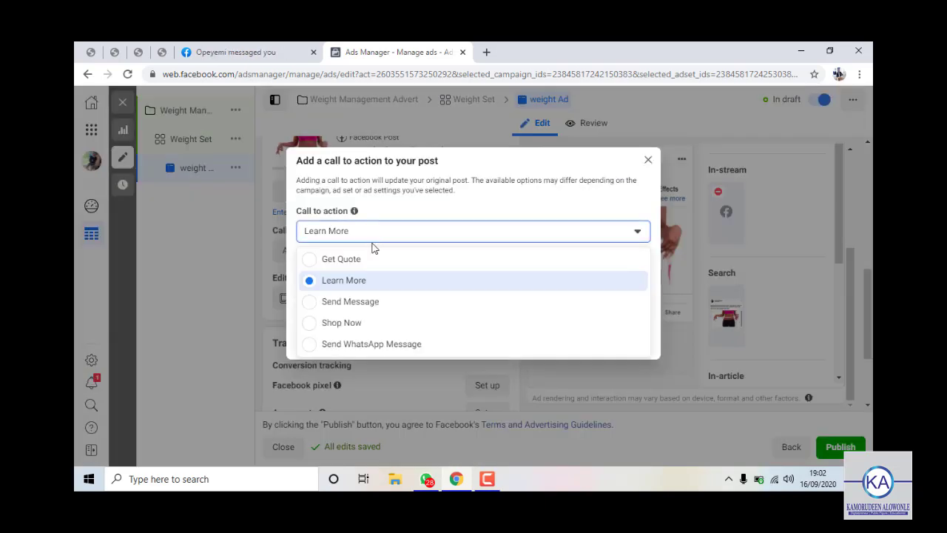
pyautogui.click(347, 325)
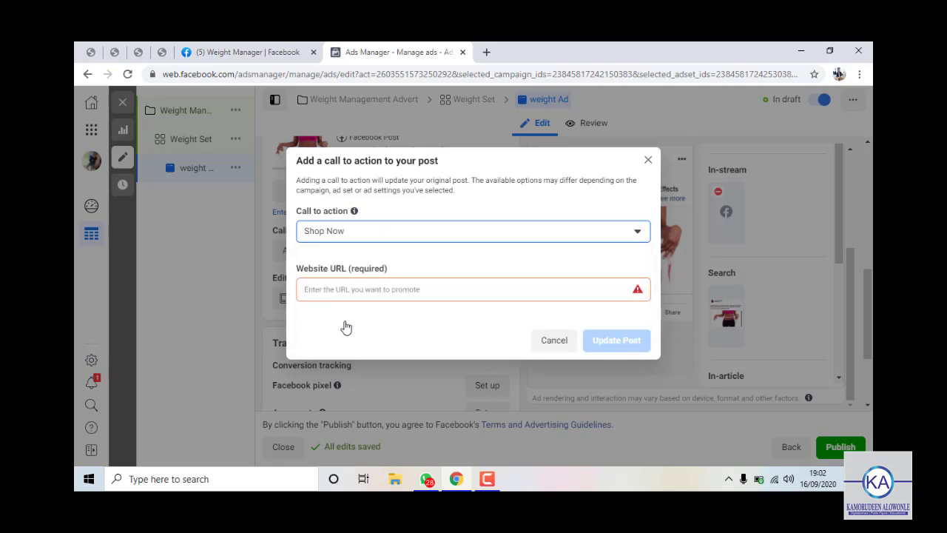
# Enter a WhatsApp wa.me chat link as the website URL and update the post.
pyautogui.click(378, 285)
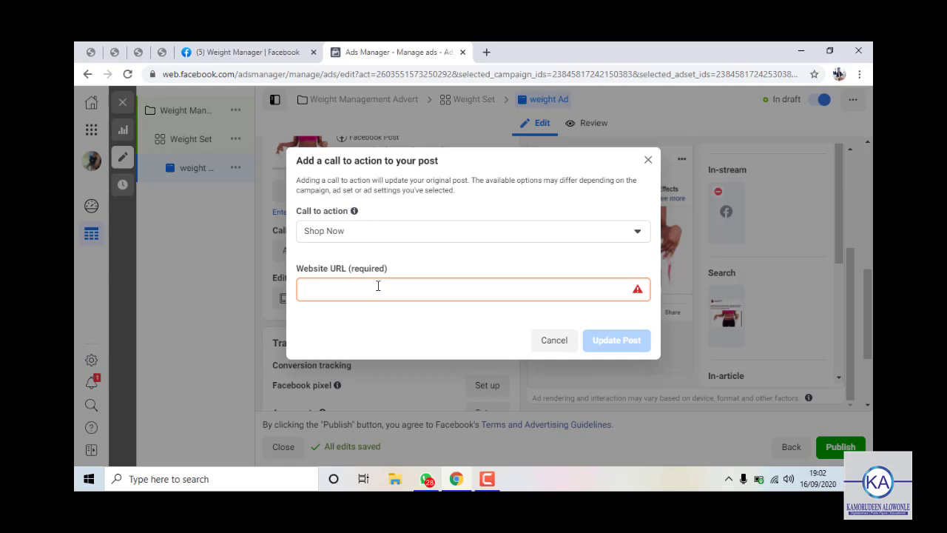
pyautogui.write('https://wa.me')
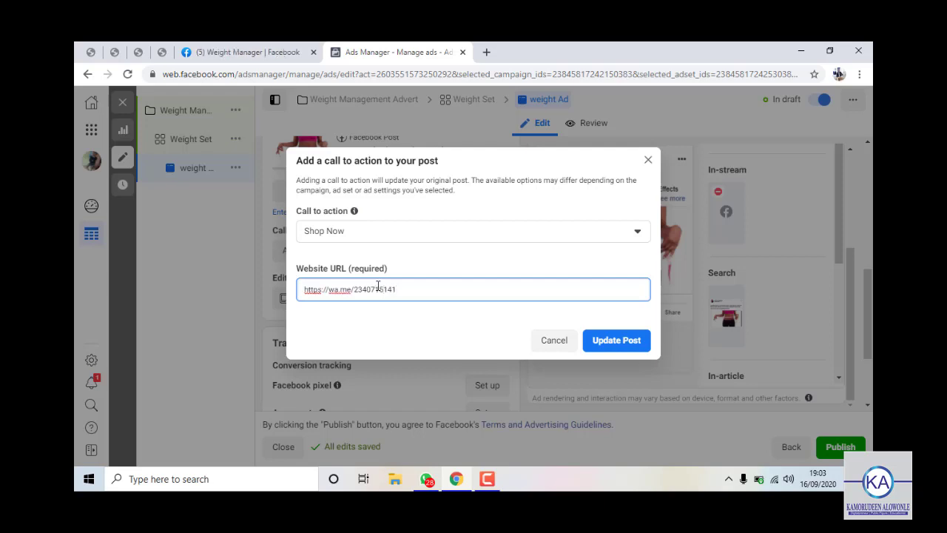
pyautogui.click(600, 349)
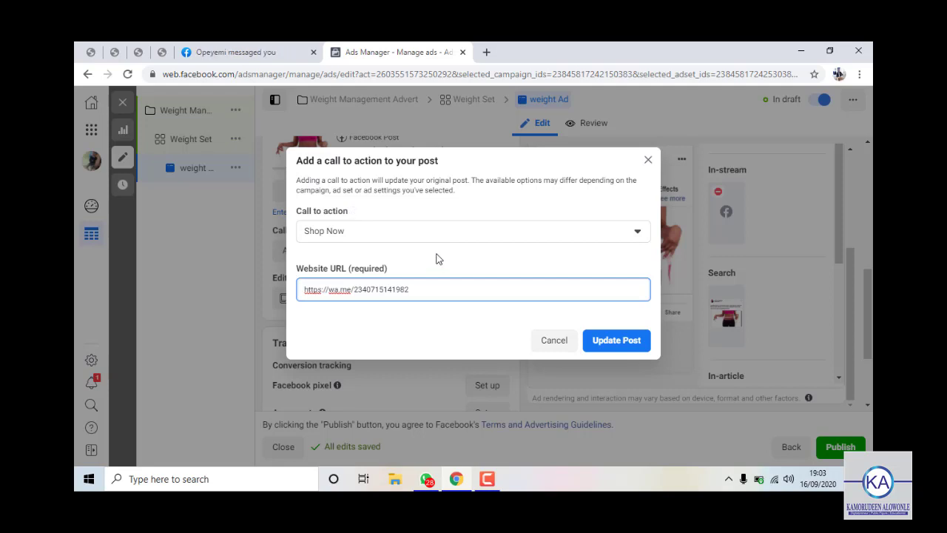
pyautogui.click(606, 339)
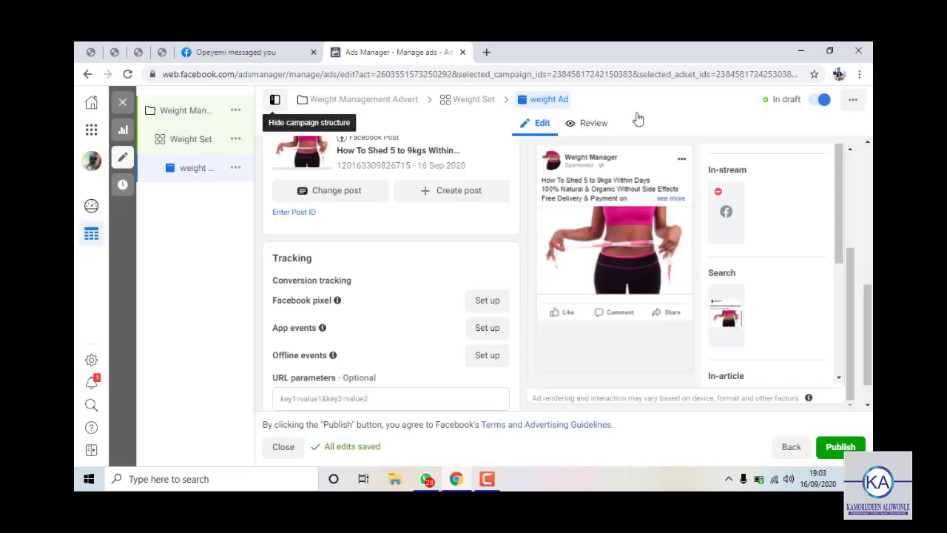
pyautogui.scroll(-1, 410, 332)
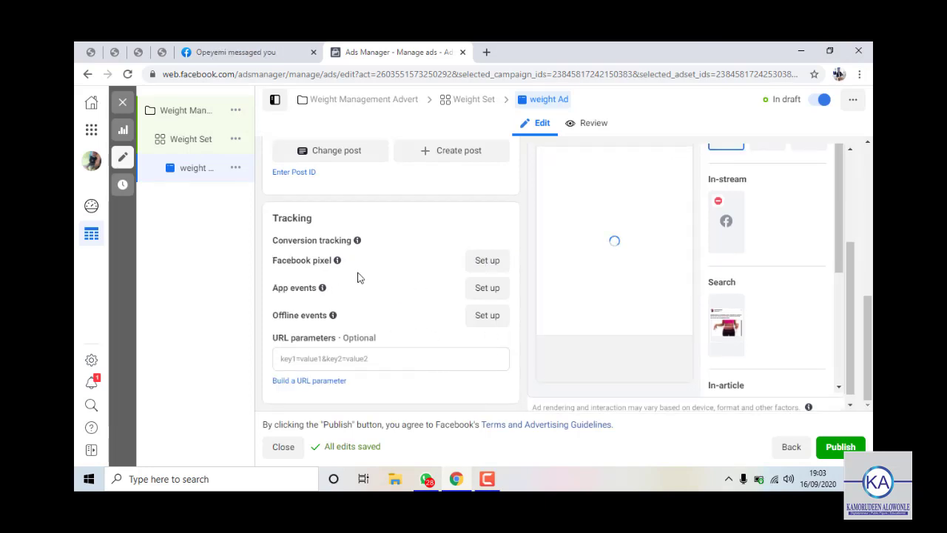
pyautogui.scroll(3, 385, 296)
pyautogui.scroll(4, 370, 340)
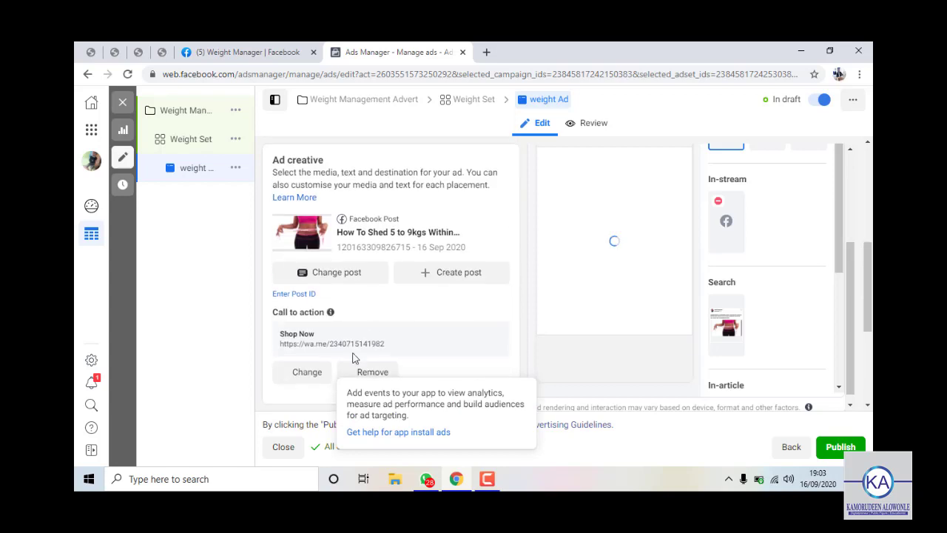
pyautogui.scroll(-3, 414, 333)
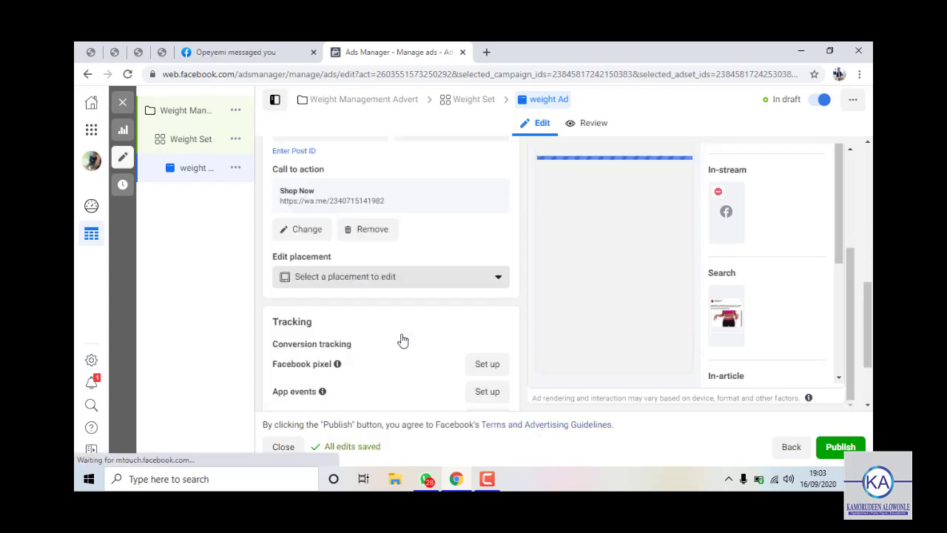
pyautogui.scroll(-2, 402, 339)
pyautogui.scroll(3, 414, 326)
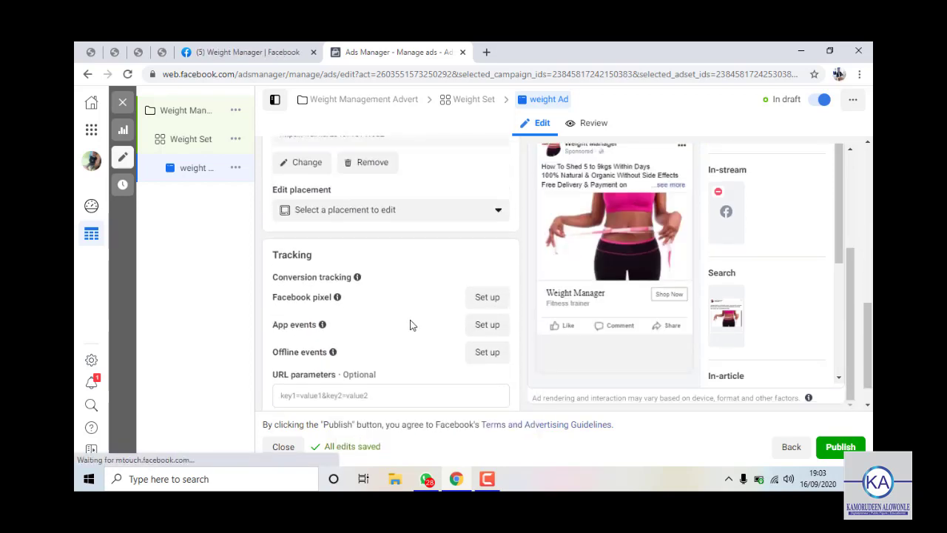
pyautogui.scroll(-2, 429, 364)
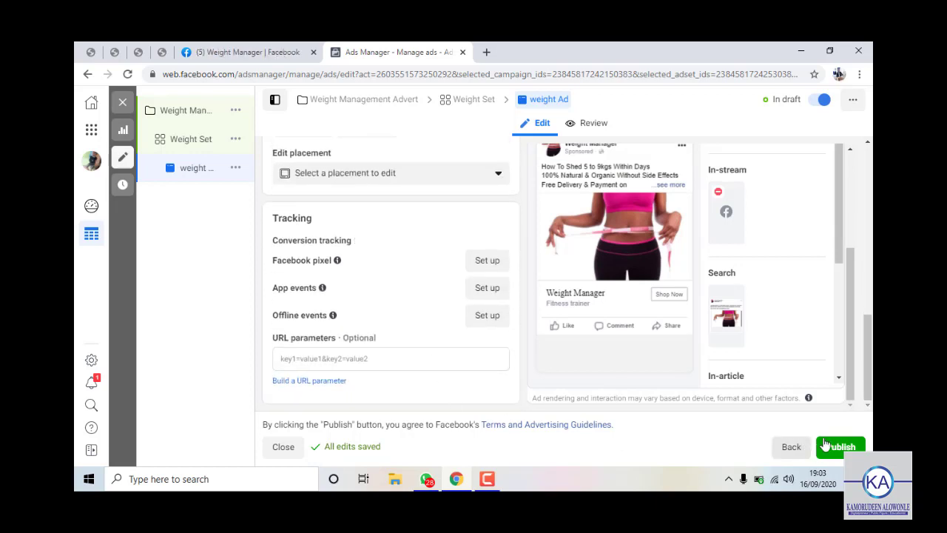
pyautogui.moveTo(256, 196)
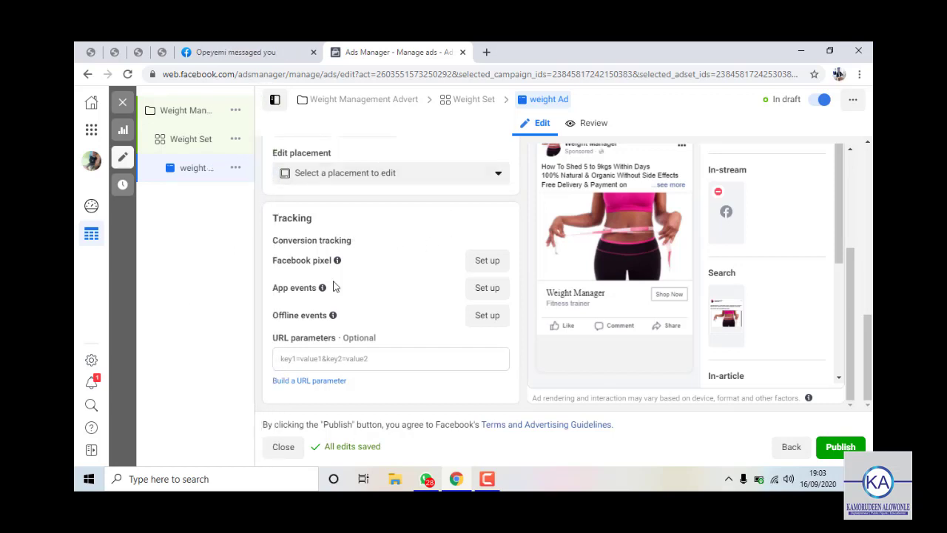
pyautogui.scroll(8, 415, 270)
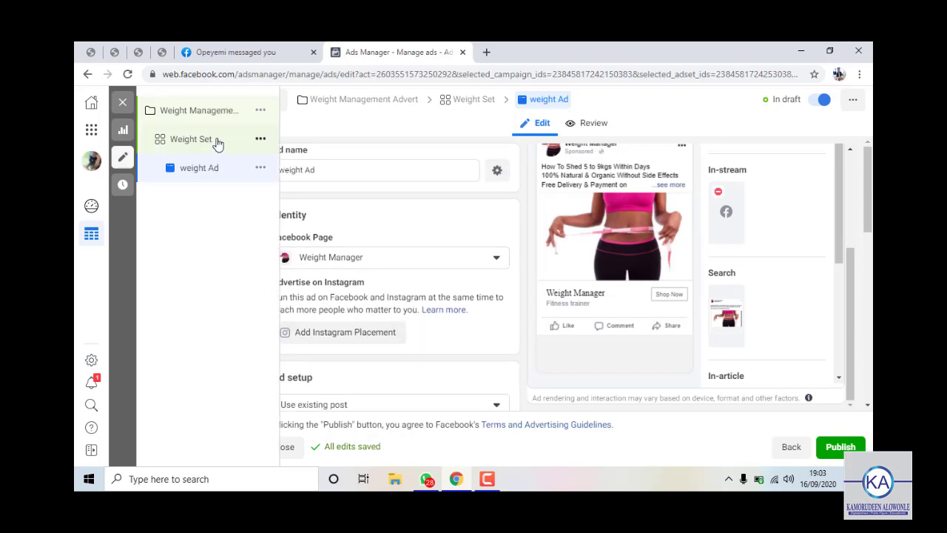
# Return to the Weight Set ad set and review its schedule, audience and manual Facebook/Audience Network placements.
pyautogui.click(791, 448)
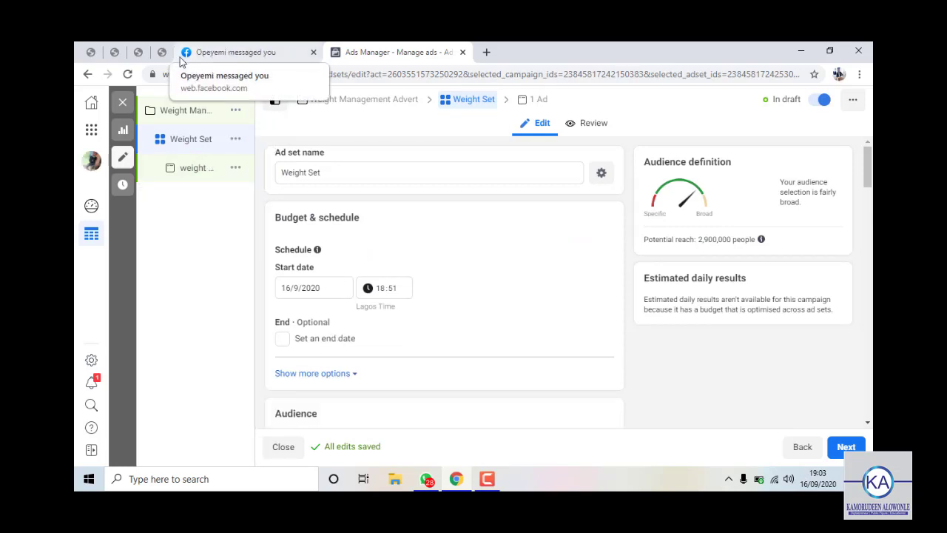
pyautogui.scroll(-1, 422, 266)
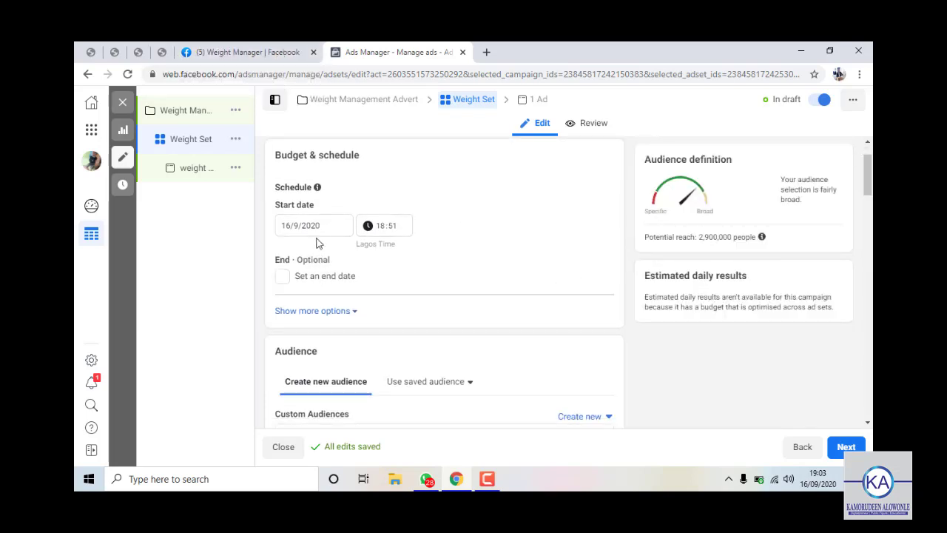
pyautogui.scroll(-4, 397, 253)
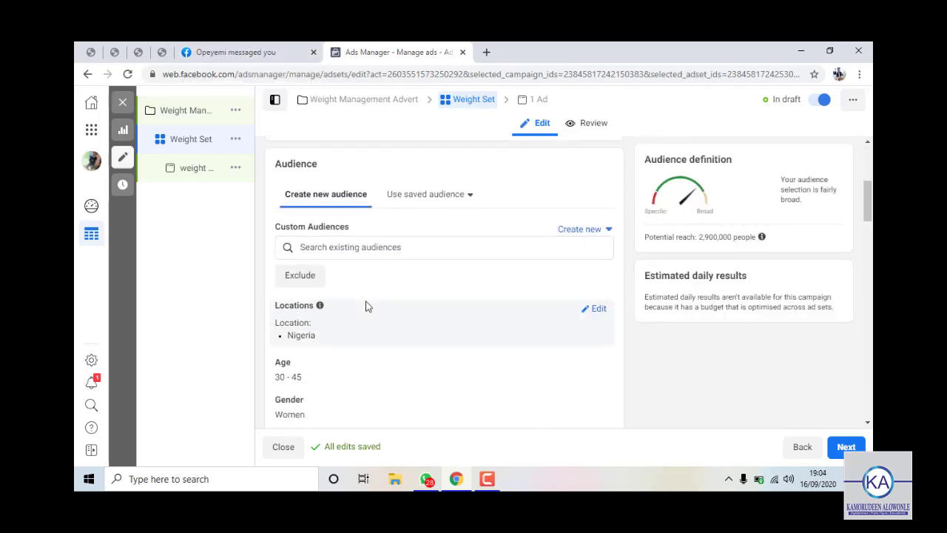
pyautogui.scroll(-3, 357, 330)
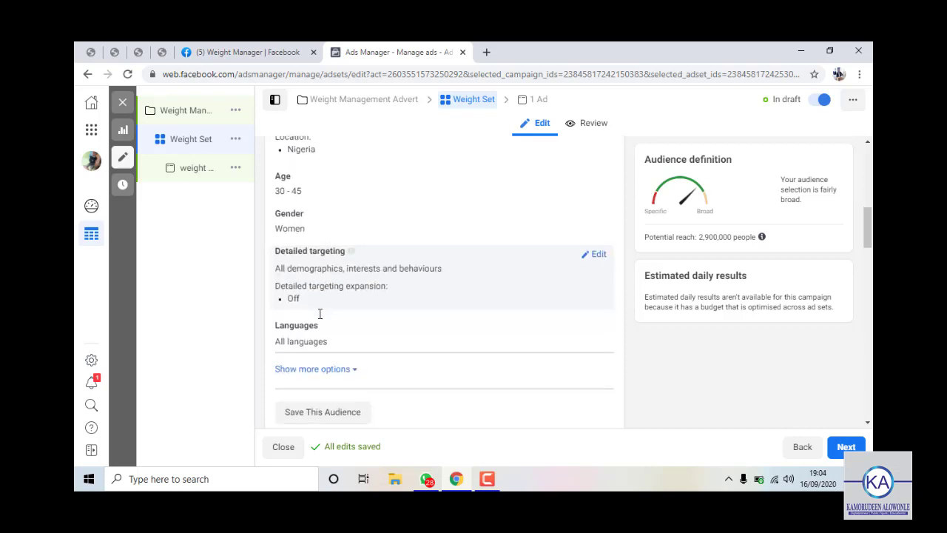
pyautogui.scroll(-4, 329, 323)
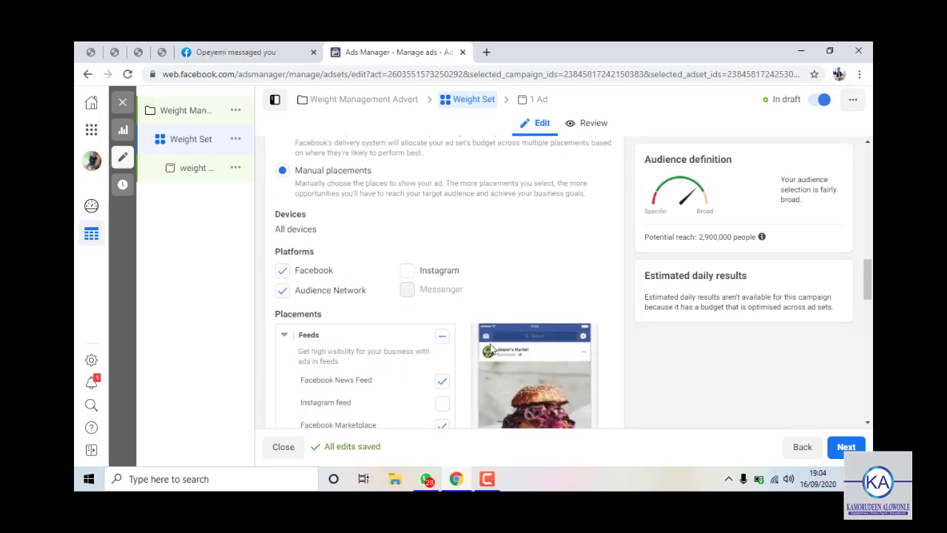
# Check the Weight Management Advert campaign's $6.00 daily budget and Lowest cost bid strategy, then continue.
pyautogui.click(174, 111)
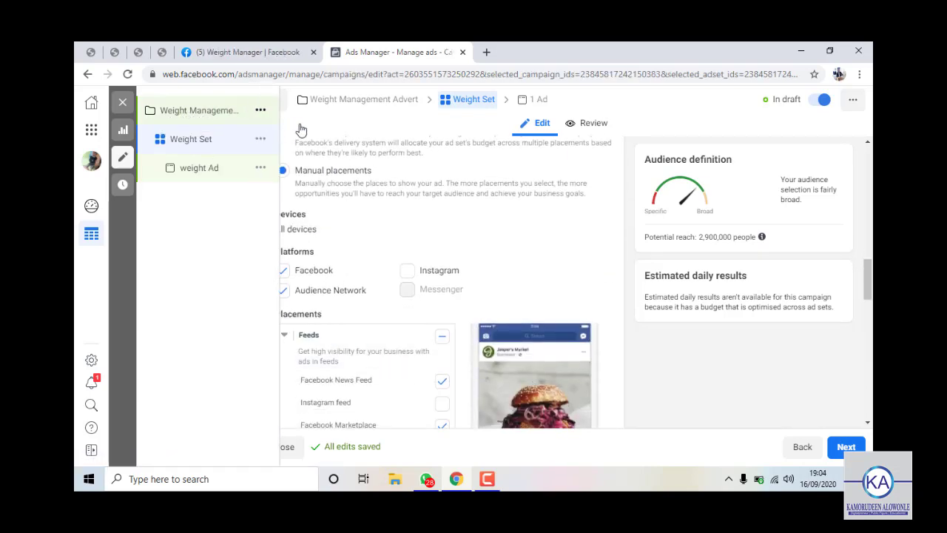
pyautogui.scroll(-5, 404, 347)
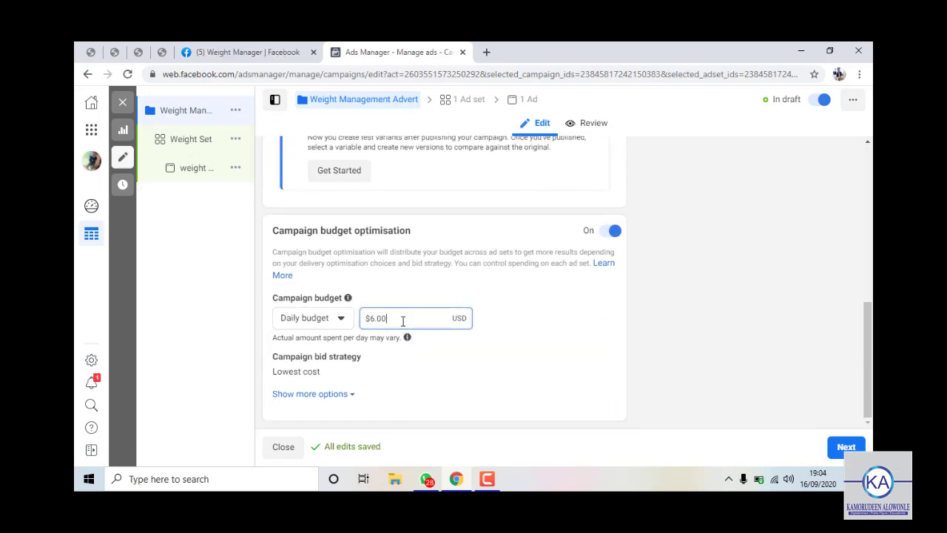
pyautogui.moveTo(407, 337)
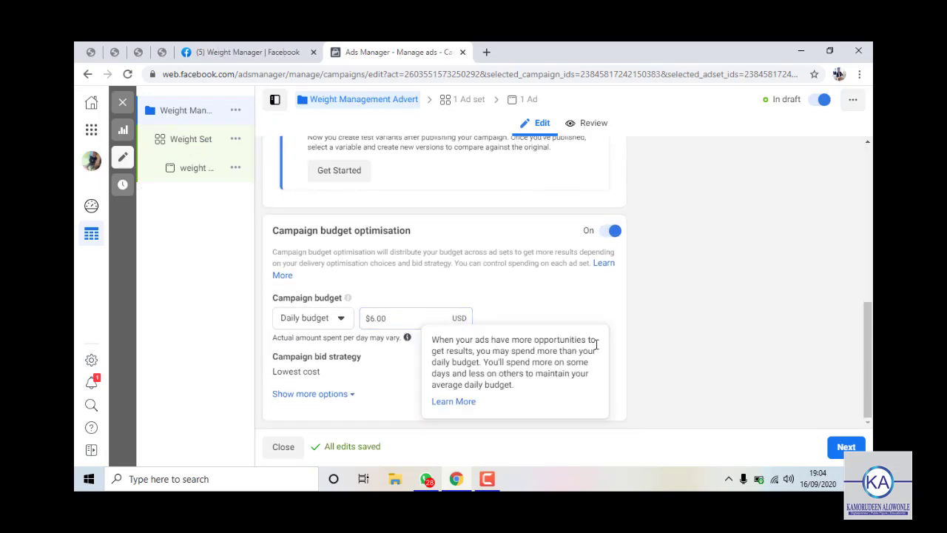
pyautogui.click(845, 447)
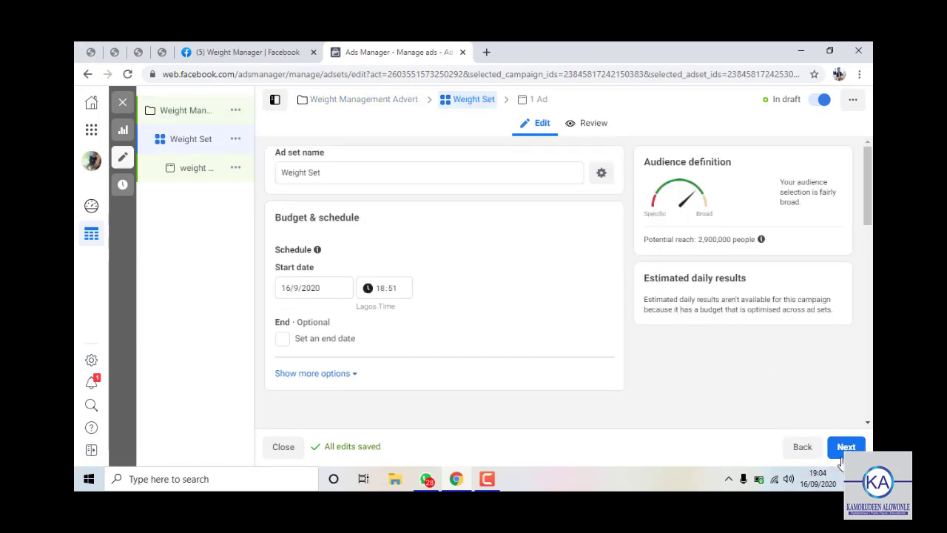
# Open the weight Ad, dismiss the placement tip, and review its preview and Shop Now settings.
pyautogui.click(842, 453)
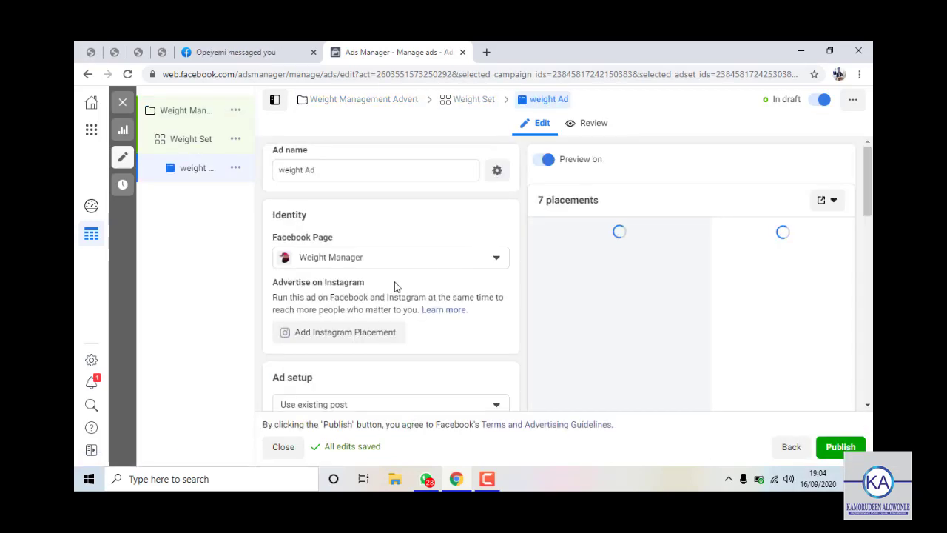
pyautogui.scroll(-2, 405, 254)
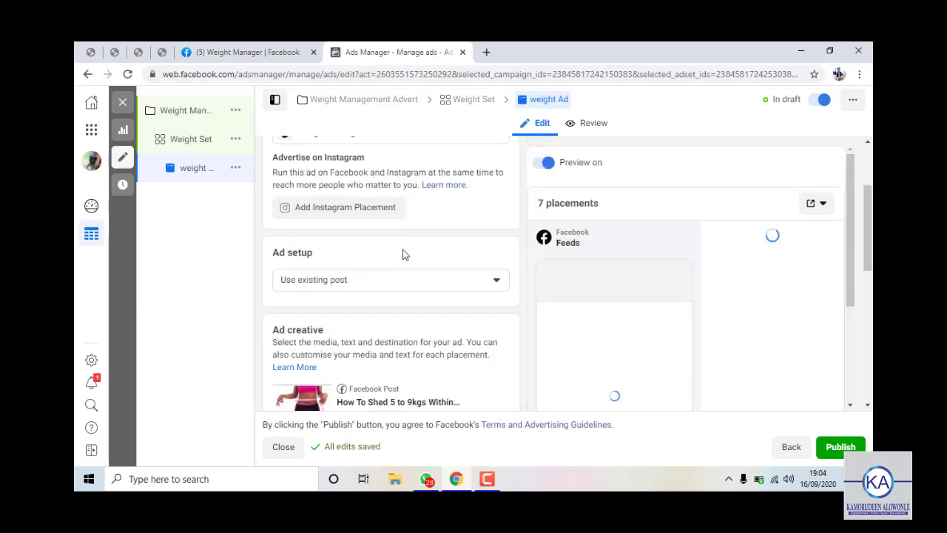
pyautogui.scroll(-2, 404, 254)
pyautogui.scroll(-3, 629, 340)
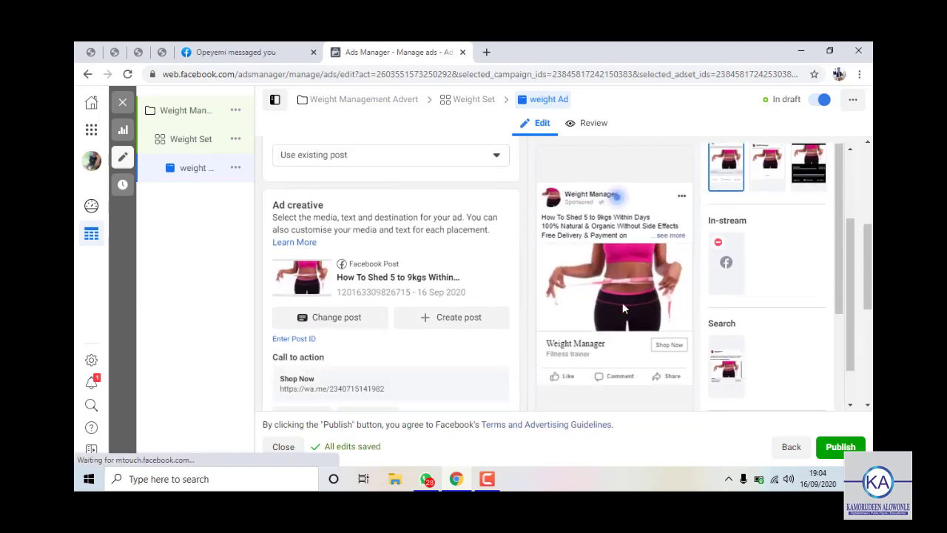
pyautogui.scroll(3, 618, 310)
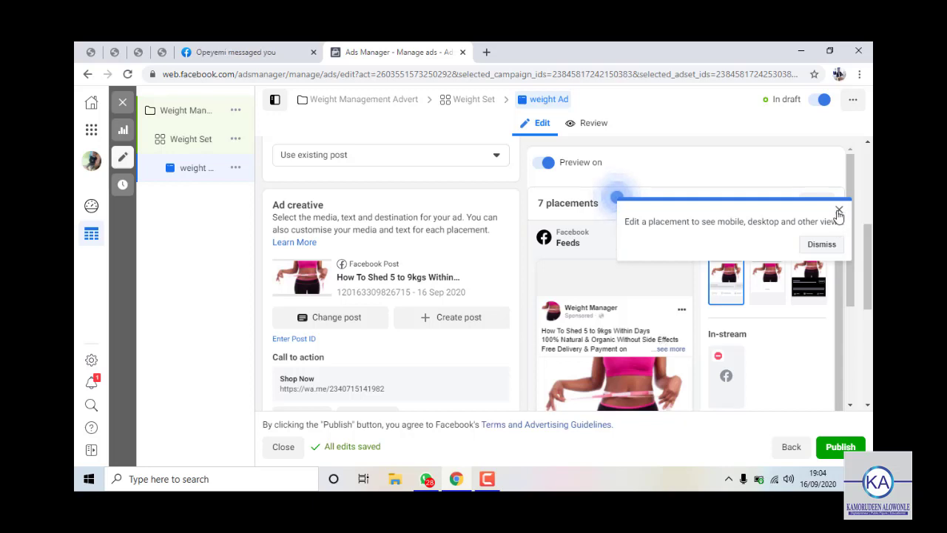
pyautogui.click(838, 212)
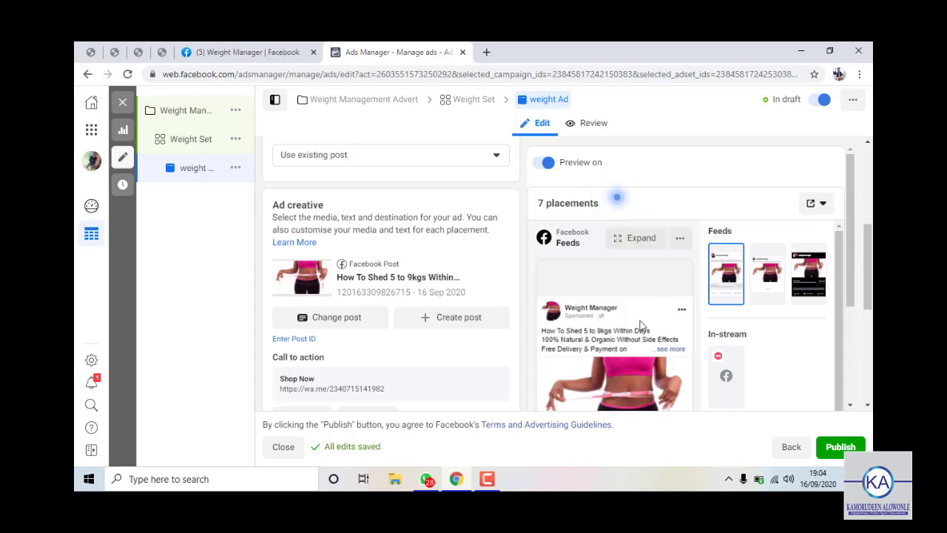
pyautogui.scroll(-3, 624, 369)
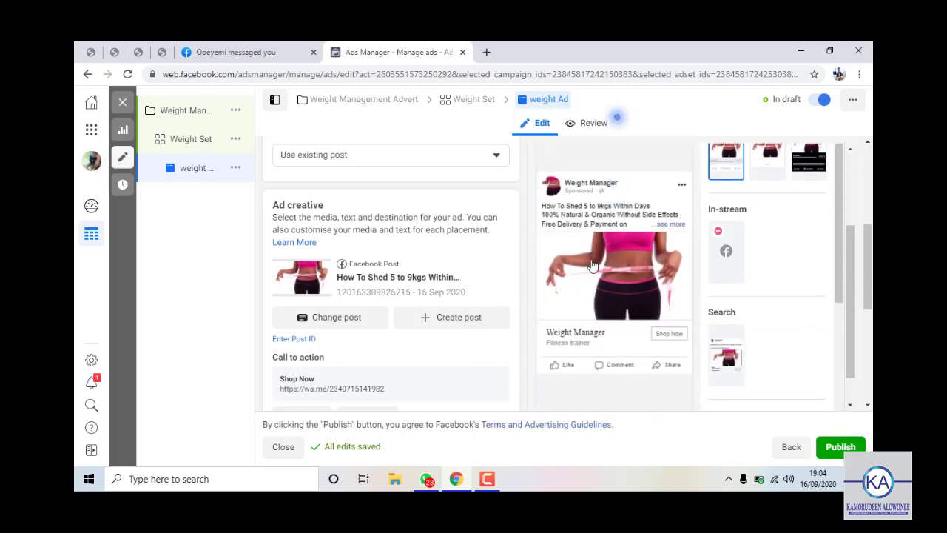
pyautogui.scroll(-4, 434, 337)
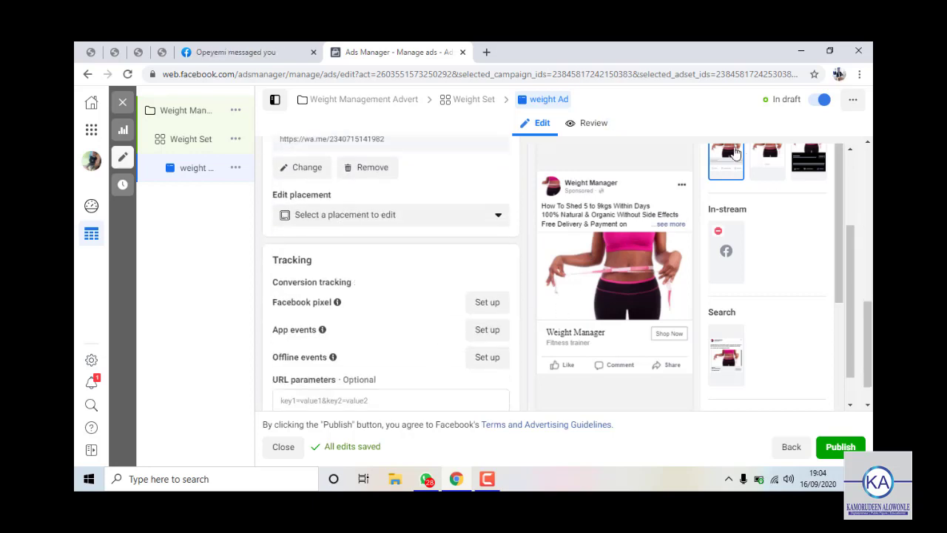
pyautogui.scroll(2, 621, 264)
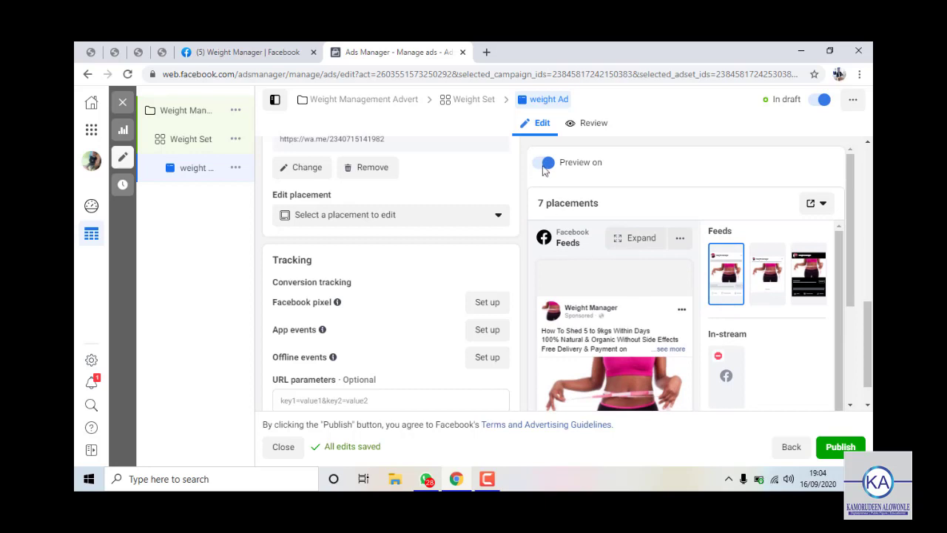
# Send the weight Ad preview as a notification to the Facebook app on a phone.
pyautogui.click(817, 209)
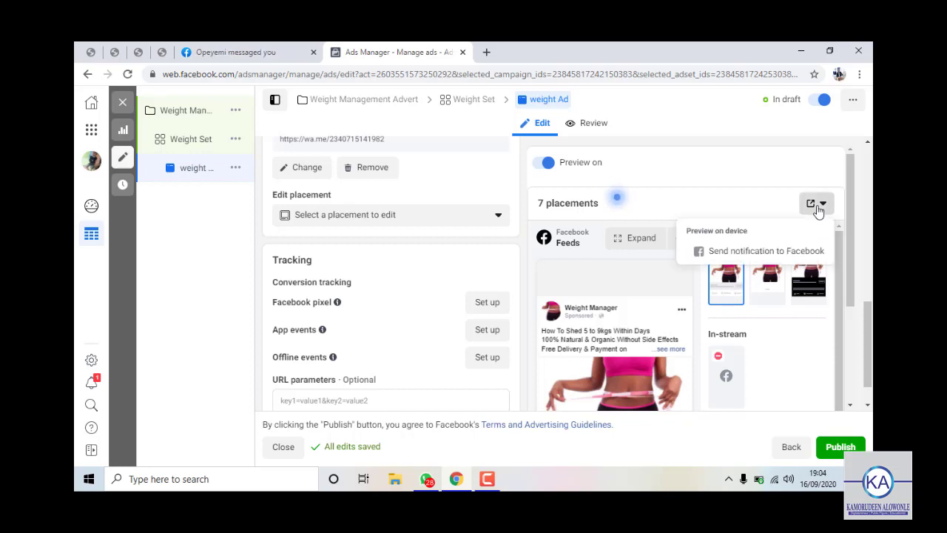
pyautogui.click(733, 261)
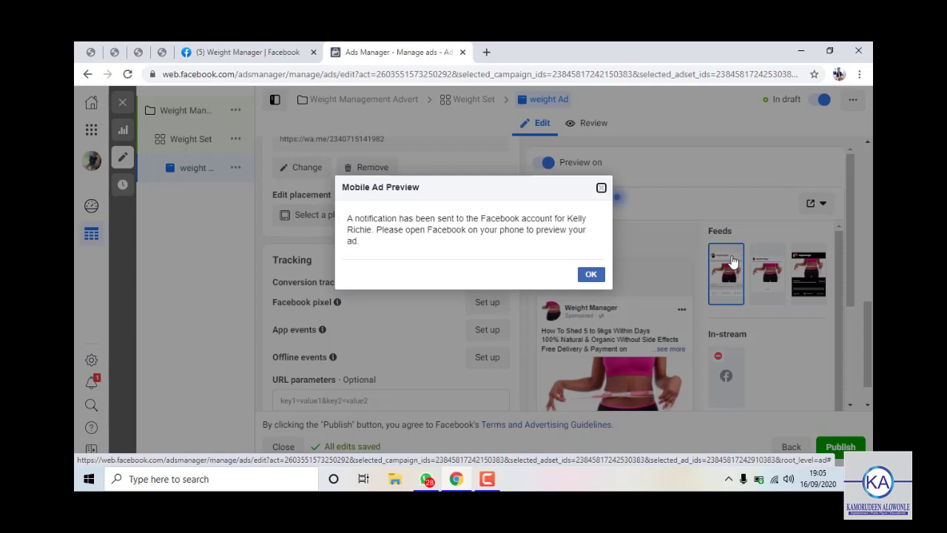
pyautogui.click(588, 275)
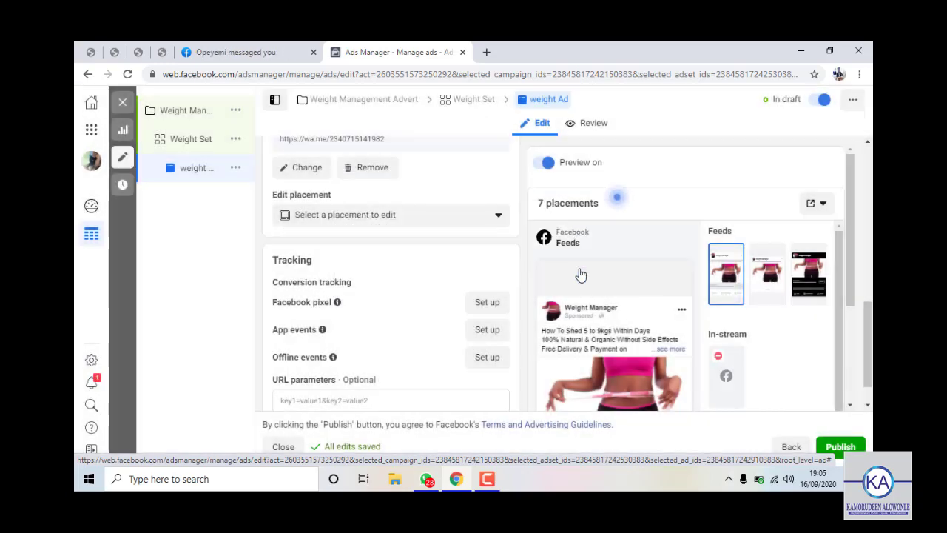
pyautogui.scroll(-1, 778, 345)
pyautogui.scroll(-2, 778, 340)
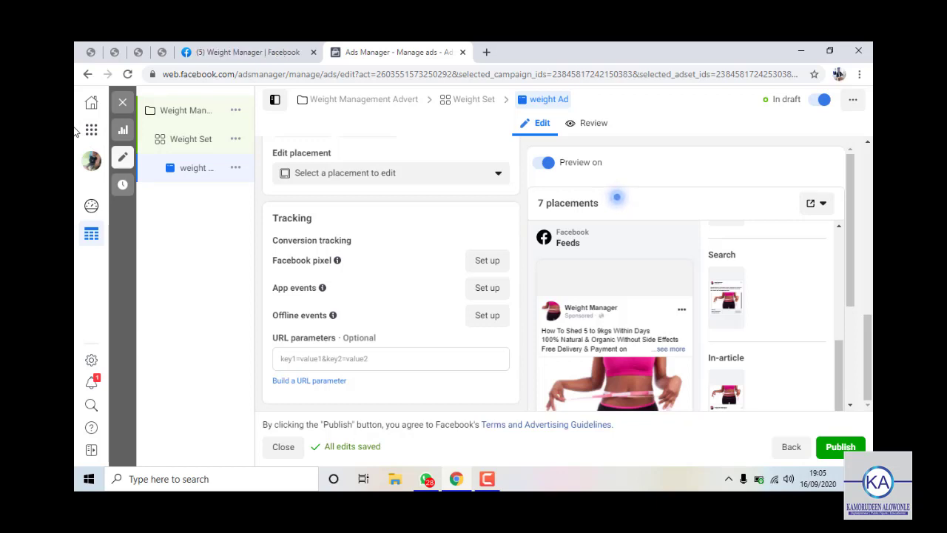
pyautogui.moveTo(244, 201)
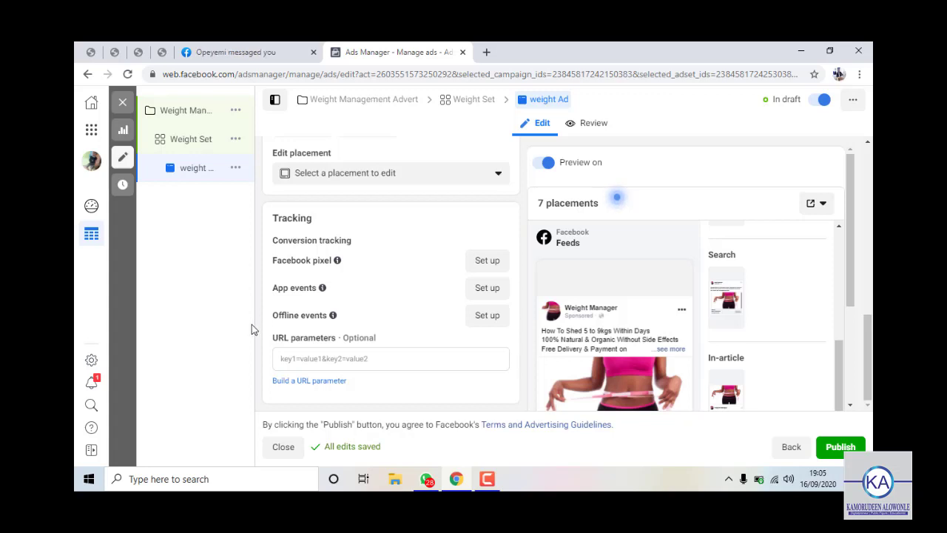
pyautogui.moveTo(215, 349)
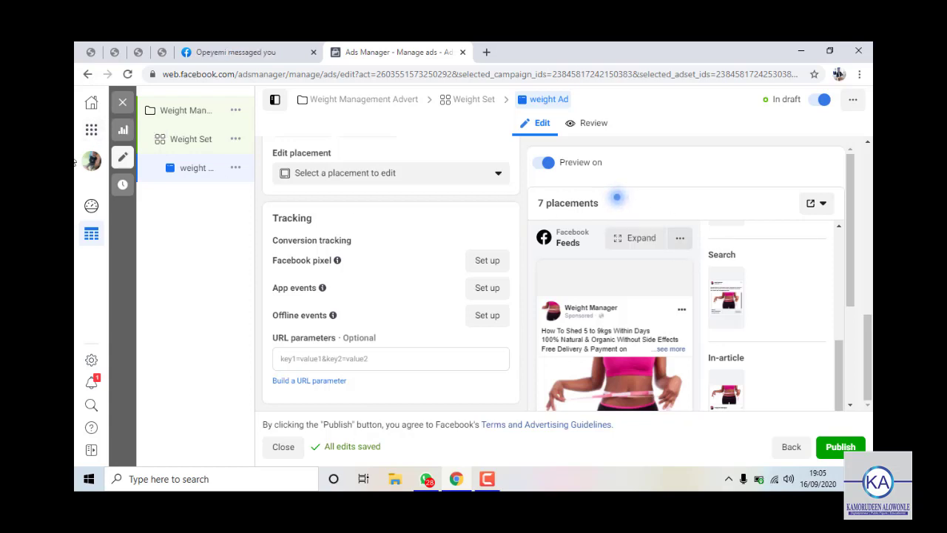
# Open Billing from the Shortcuts panel in a new browser tab and switch to it.
pyautogui.click(91, 139)
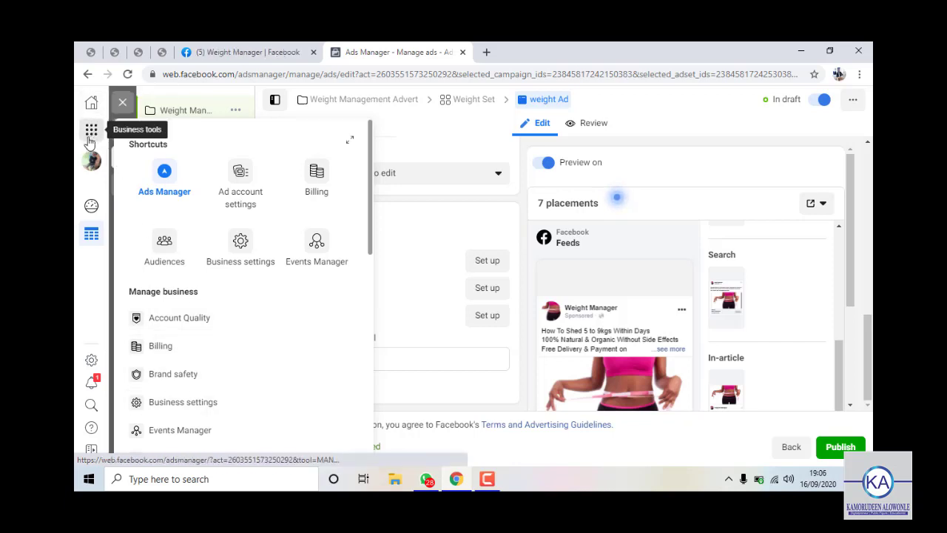
pyautogui.rightClick(233, 358)
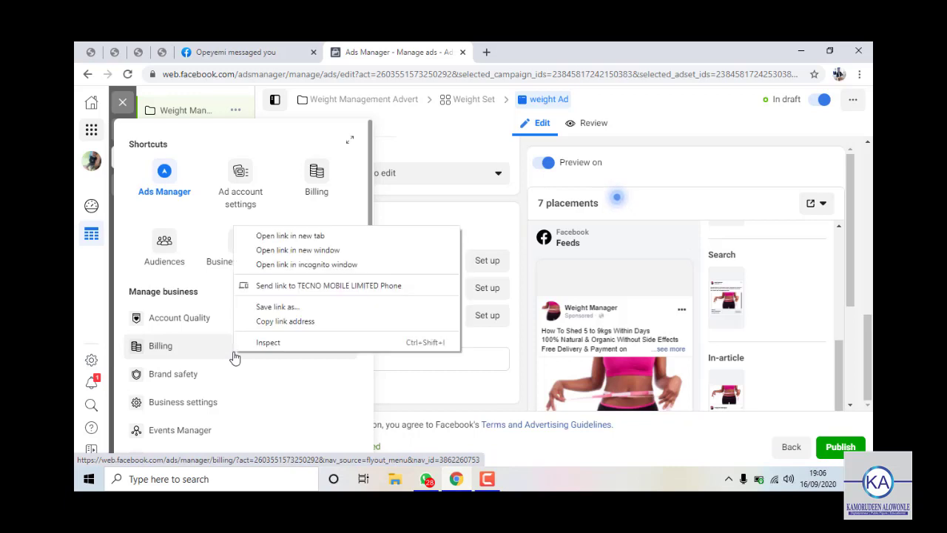
pyautogui.click(291, 236)
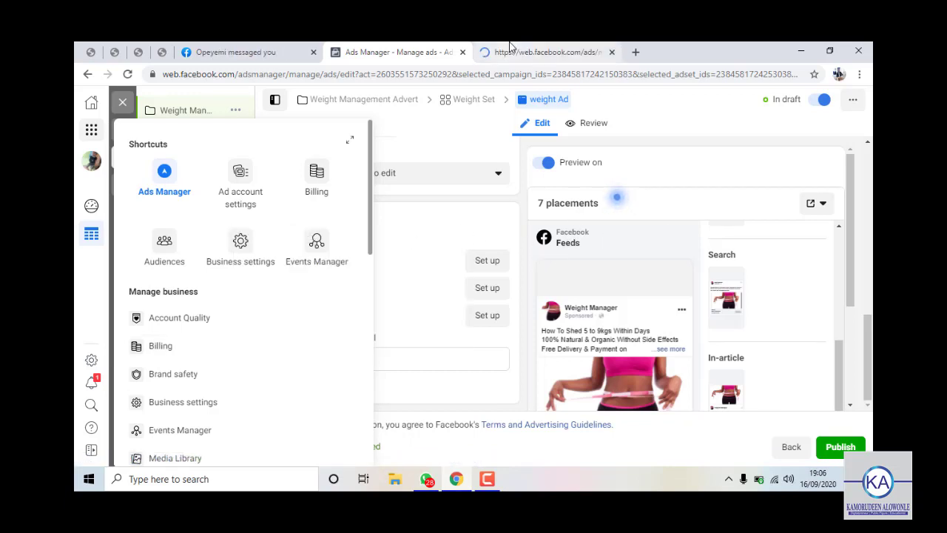
pyautogui.click(549, 52)
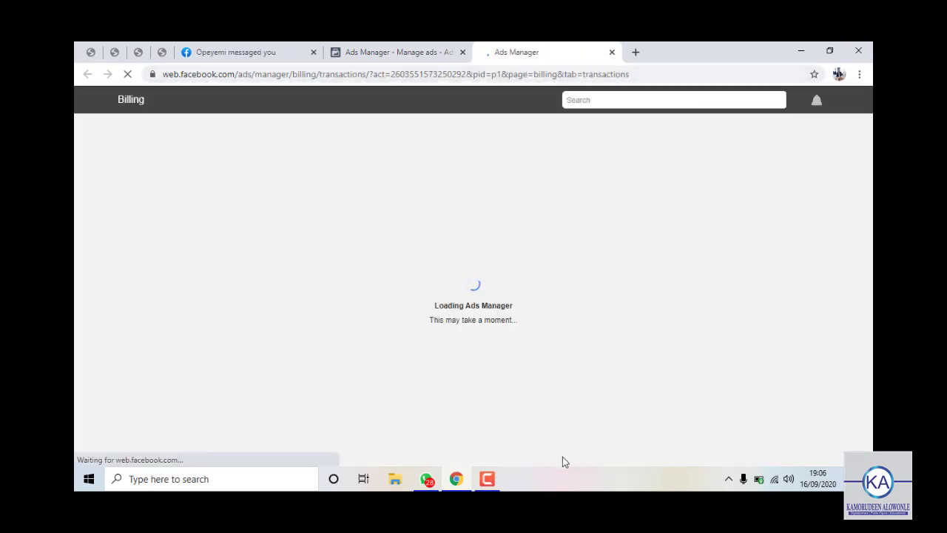
# Dismiss the 'New! Payment settings' announcement on the Billing page and go to Payment settings.
pyautogui.moveTo(490, 477)
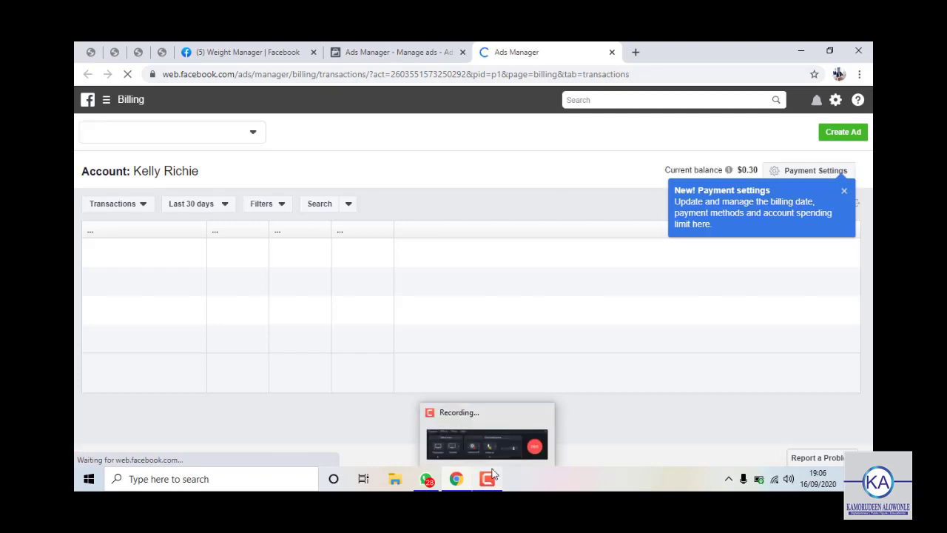
pyautogui.click(497, 446)
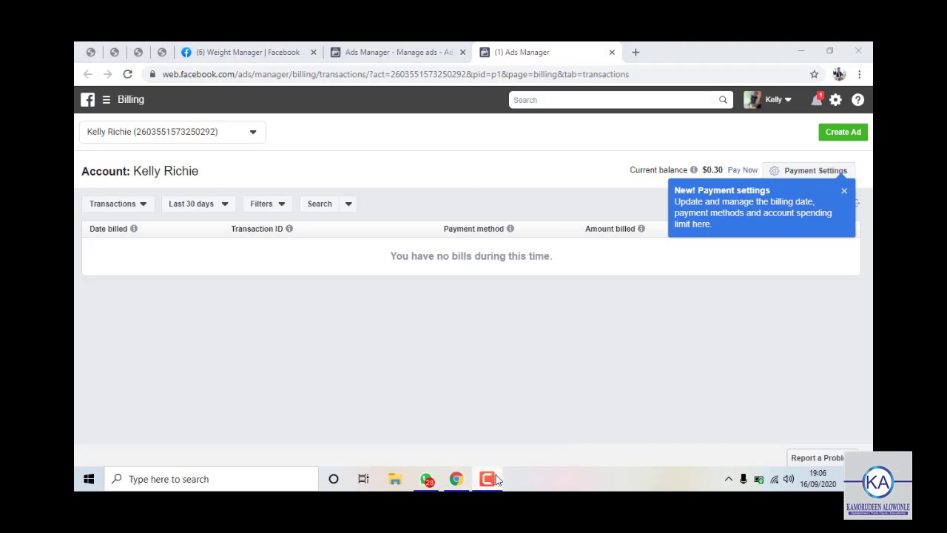
pyautogui.click(553, 429)
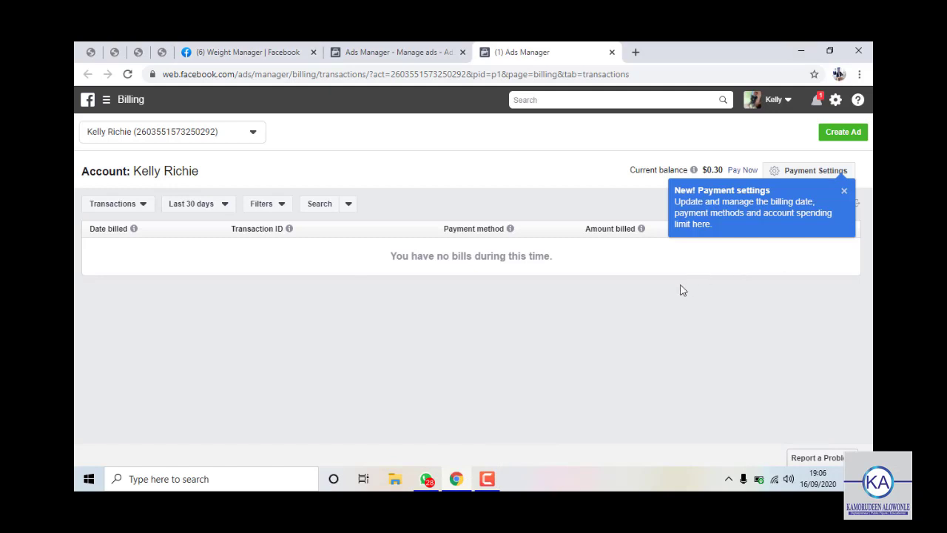
pyautogui.click(842, 192)
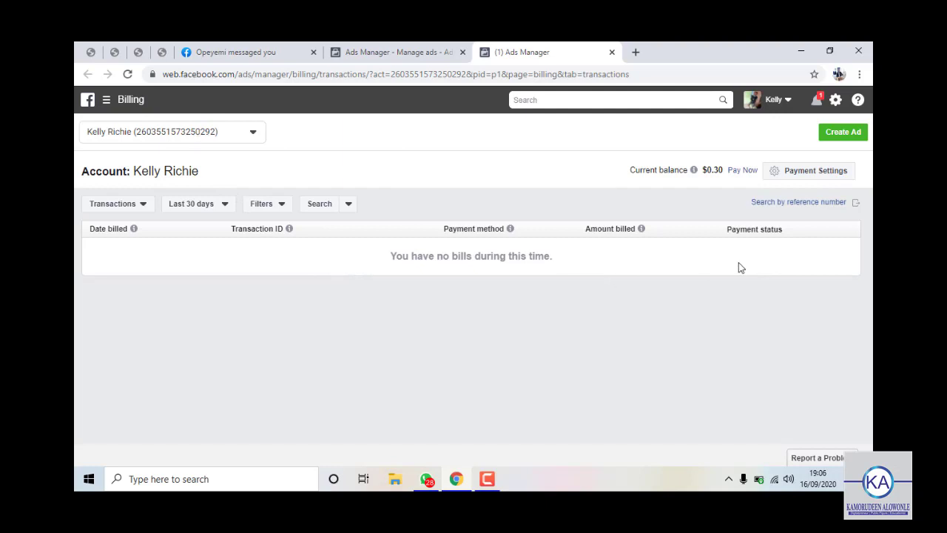
pyautogui.moveTo(694, 170)
pyautogui.click(785, 178)
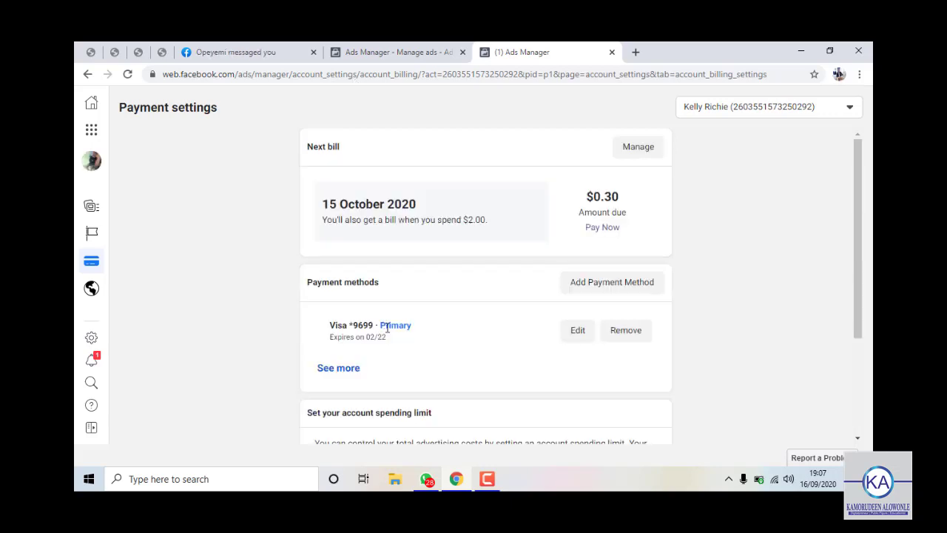
# Expand the payment methods list to reveal the PayPal account beside the primary Visa card.
pyautogui.scroll(-1, 387, 328)
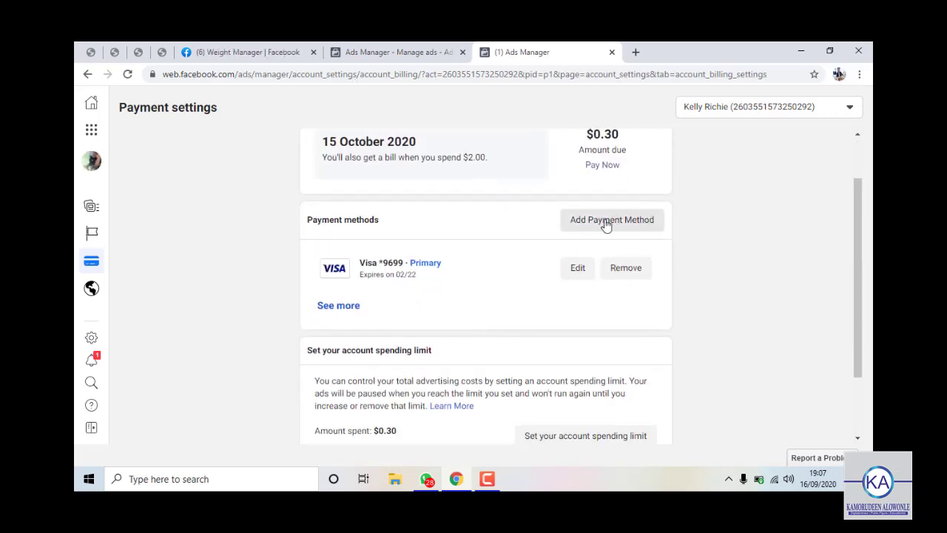
pyautogui.click(325, 306)
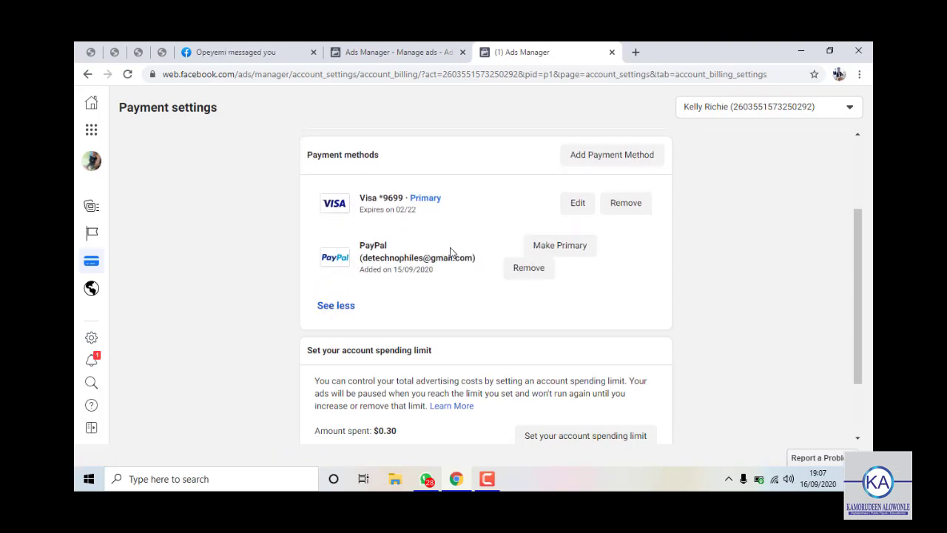
pyautogui.scroll(2, 435, 246)
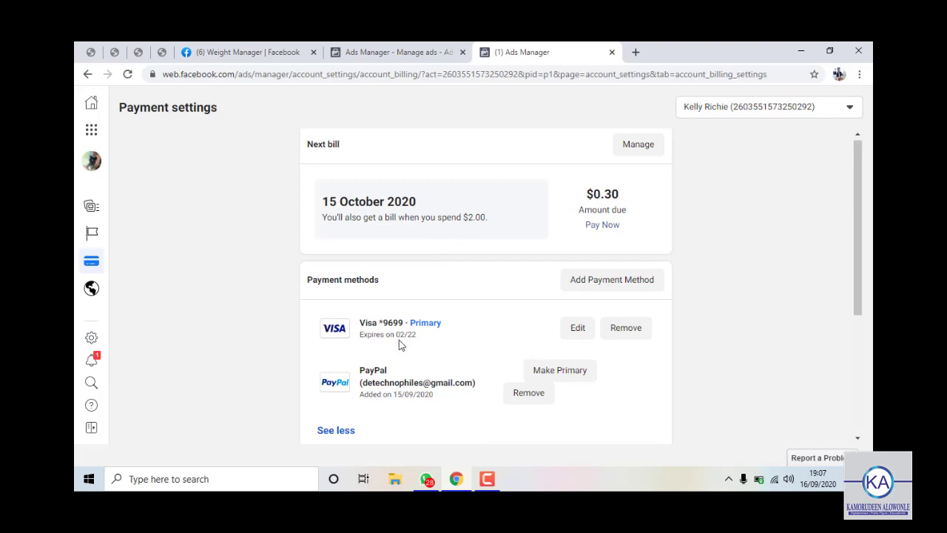
pyautogui.click(599, 286)
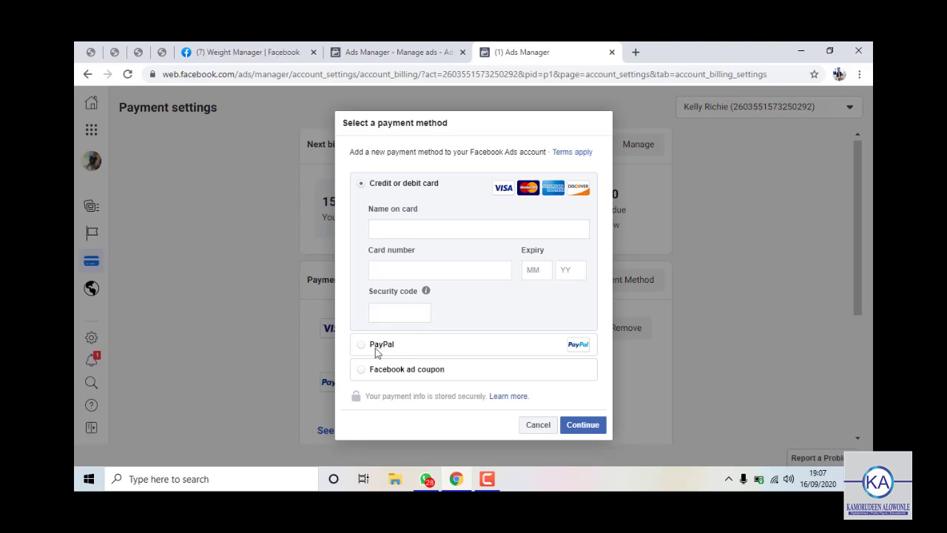
pyautogui.click(372, 345)
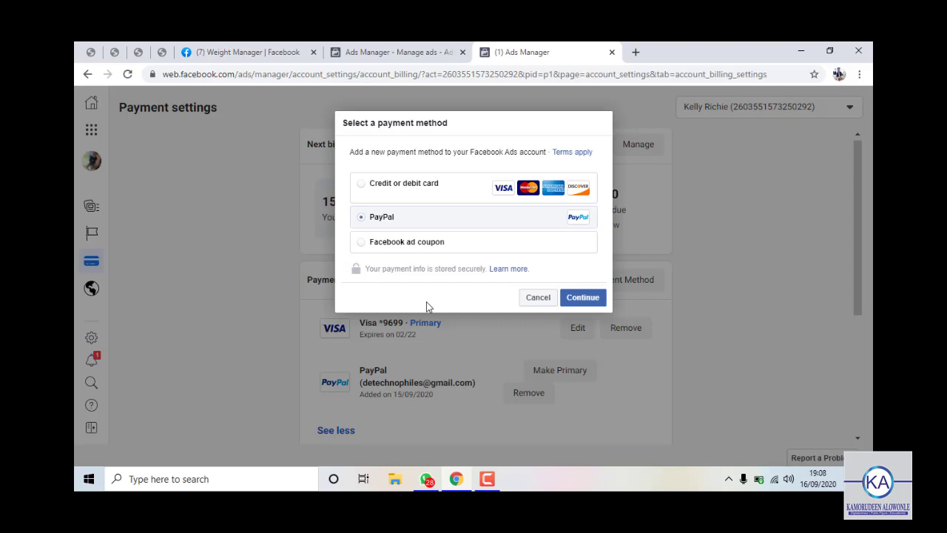
pyautogui.click(538, 298)
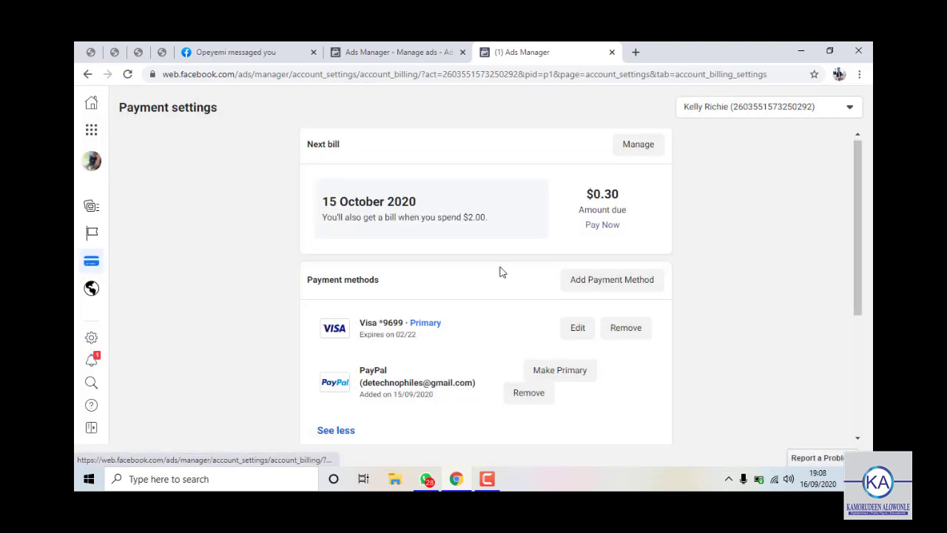
pyautogui.click(630, 278)
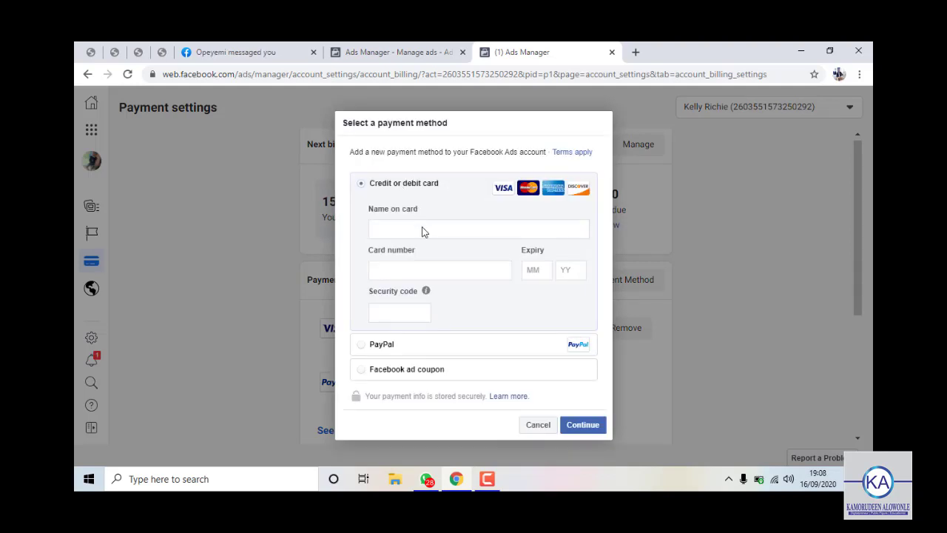
pyautogui.click(425, 229)
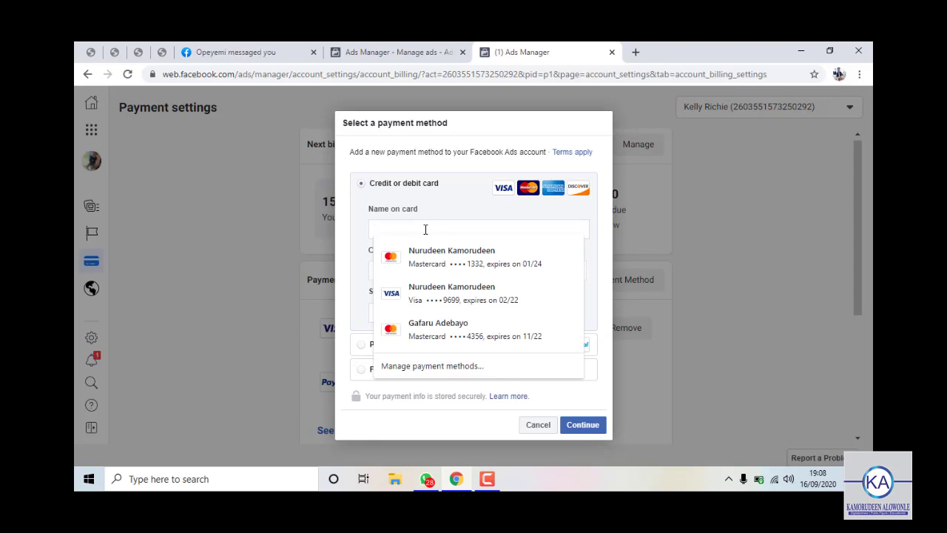
pyautogui.click(530, 427)
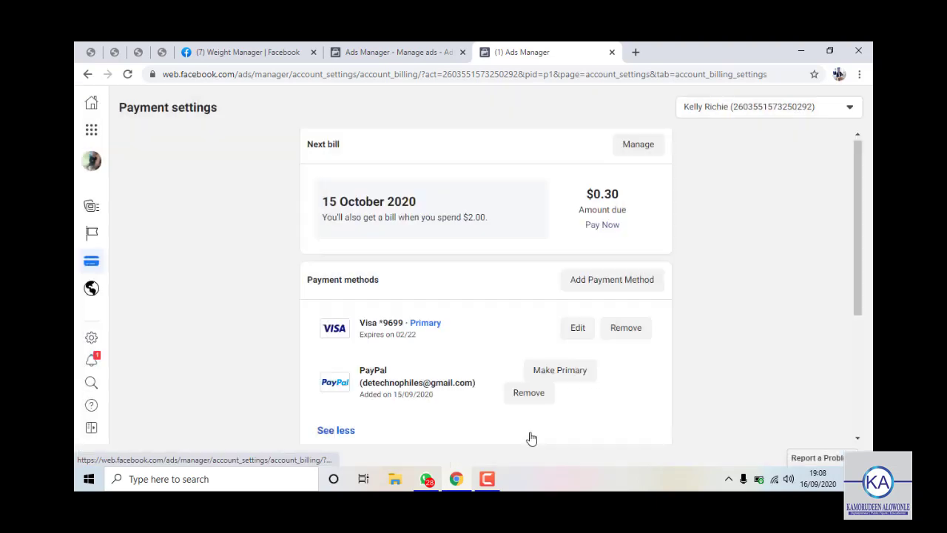
# Return to the weight Ad editor tab, closing the Shortcuts panel, WhatsApp notification and placement tip.
pyautogui.click(409, 53)
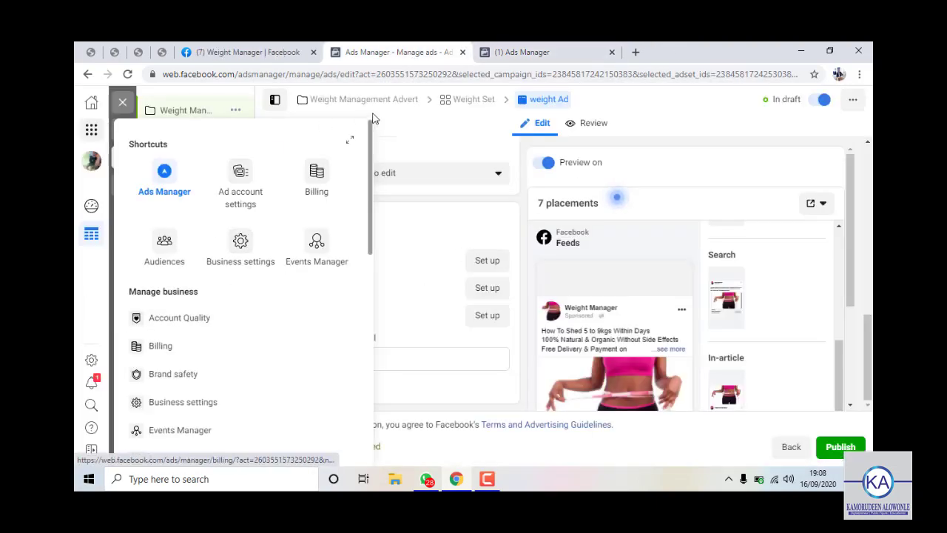
pyautogui.click(461, 146)
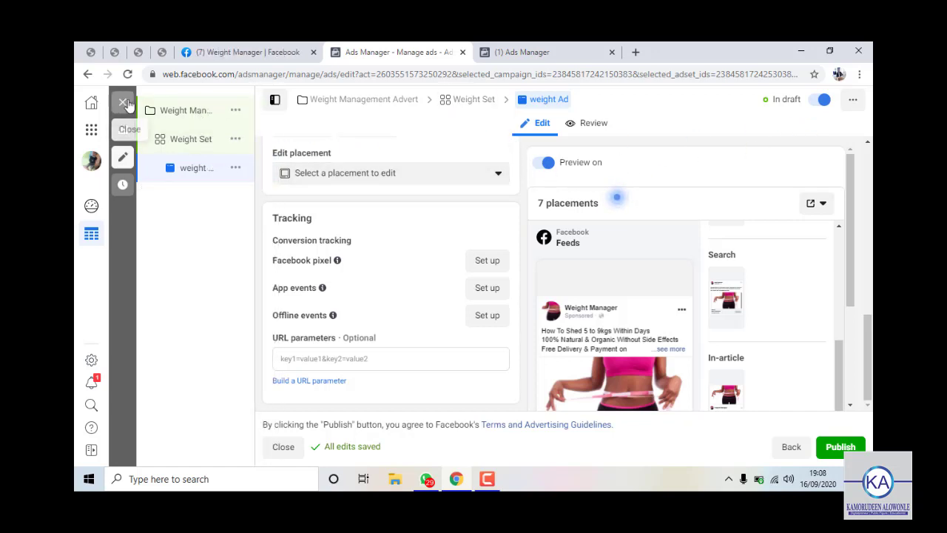
pyautogui.click(554, 49)
pyautogui.click(410, 55)
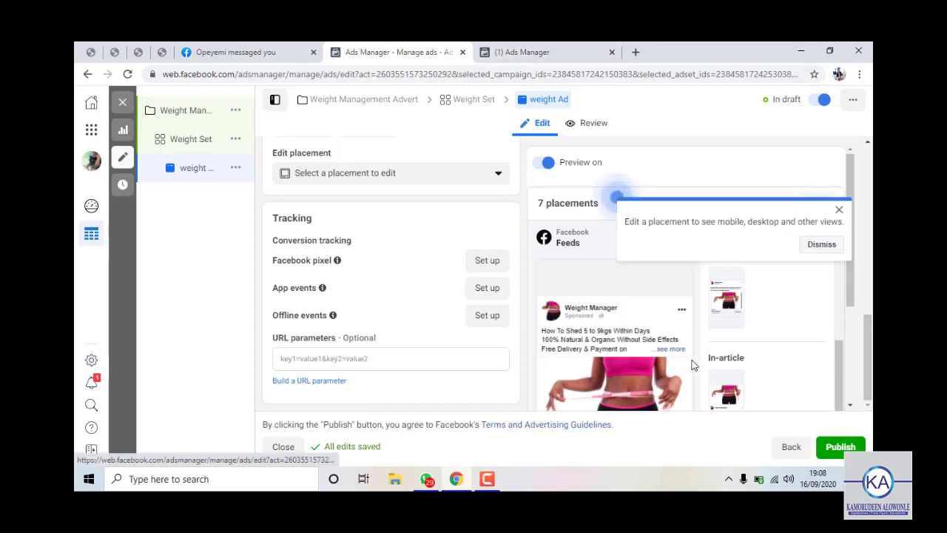
pyautogui.click(851, 372)
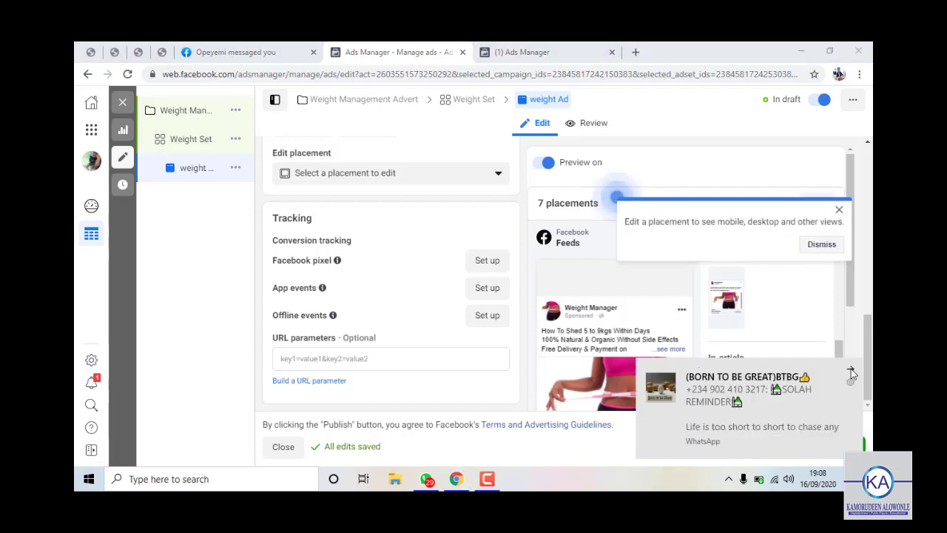
pyautogui.click(851, 372)
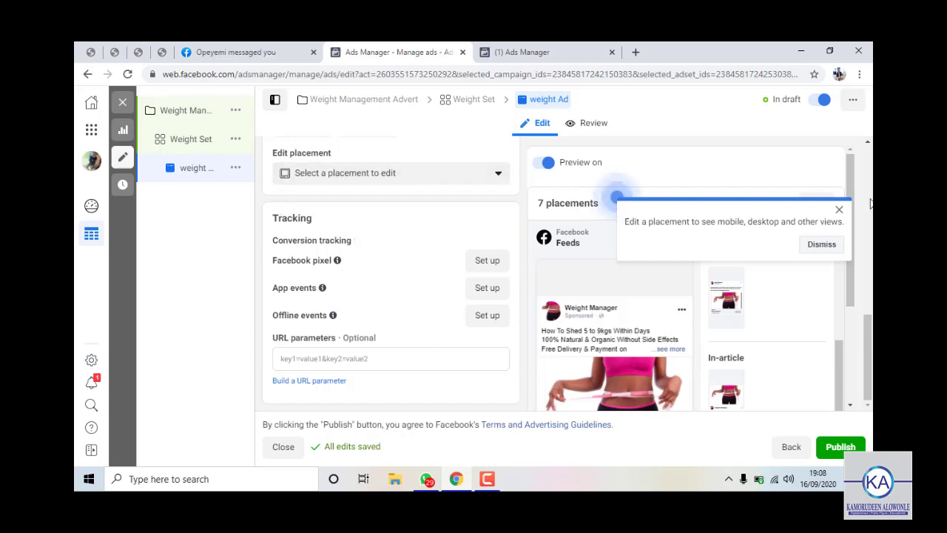
pyautogui.click(840, 210)
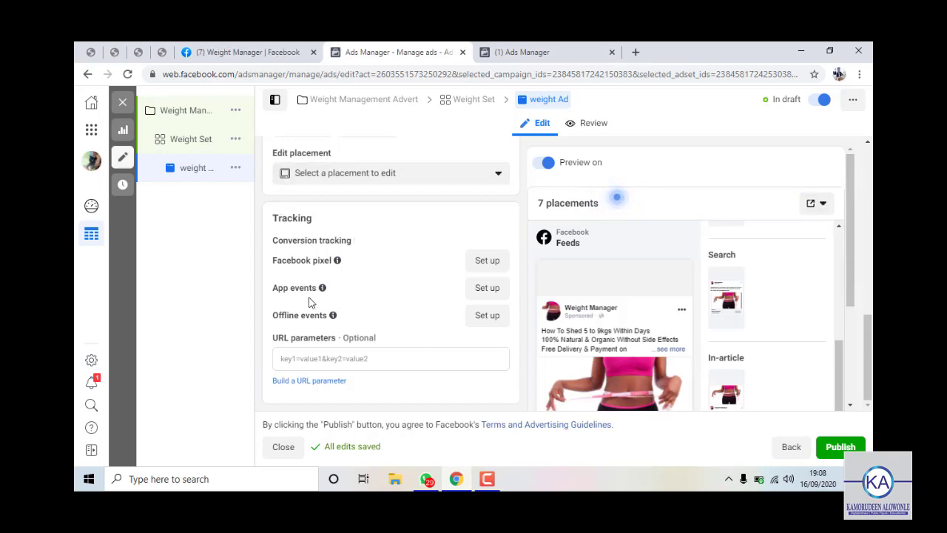